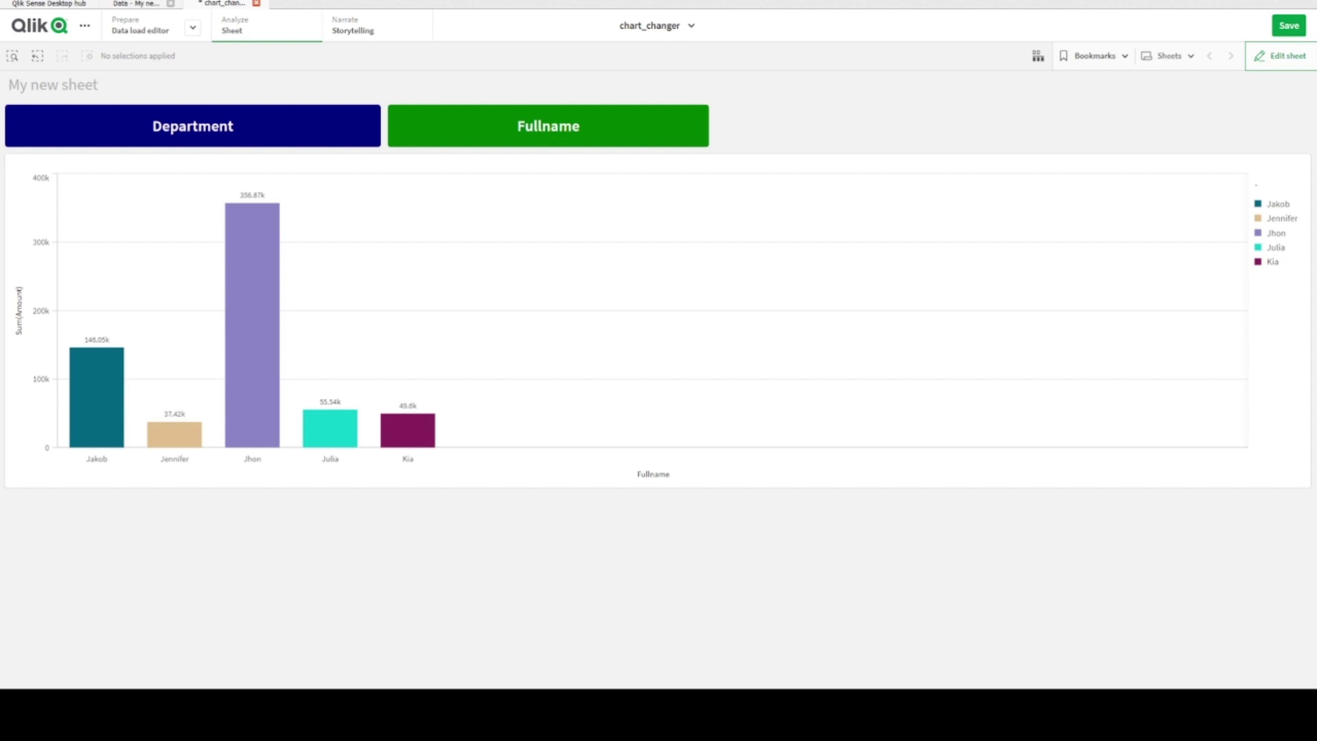
- Put the chart_changer sheet into edit mode and show the app's data fields
left_click(1280, 56)
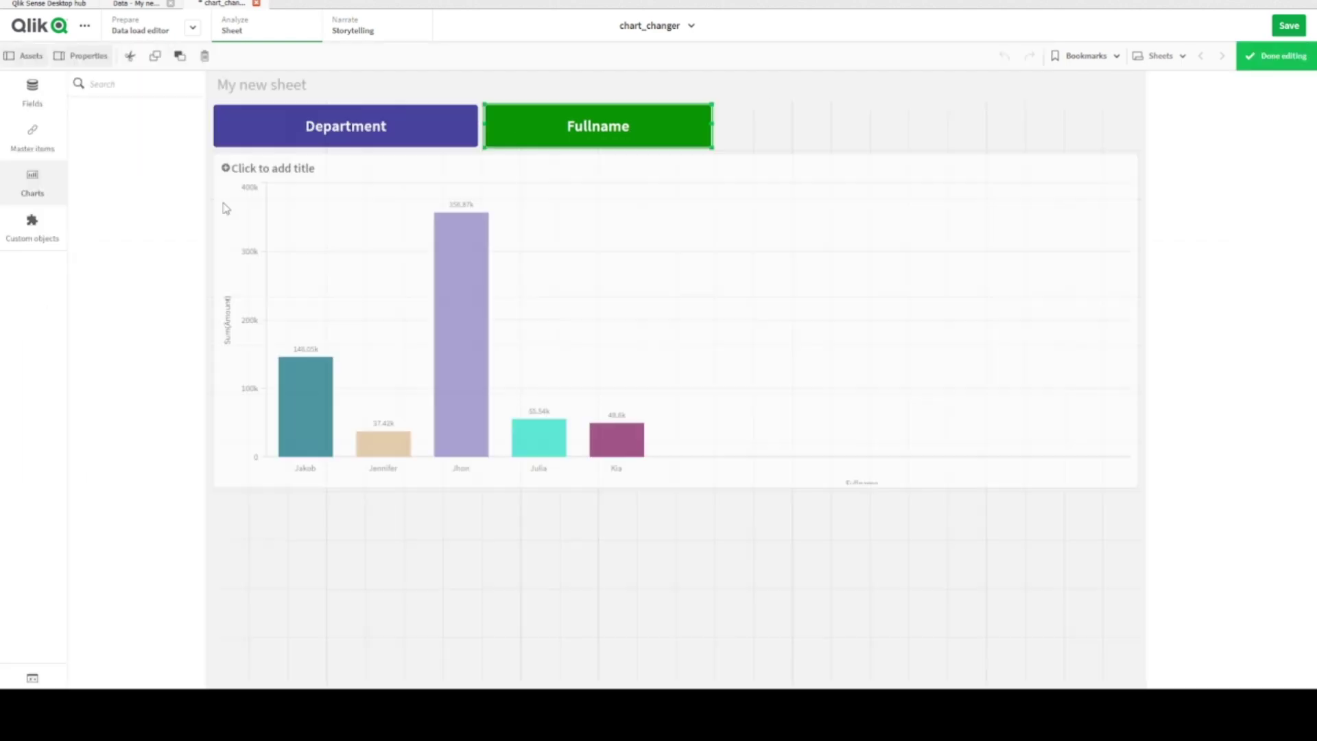
left_click(32, 96)
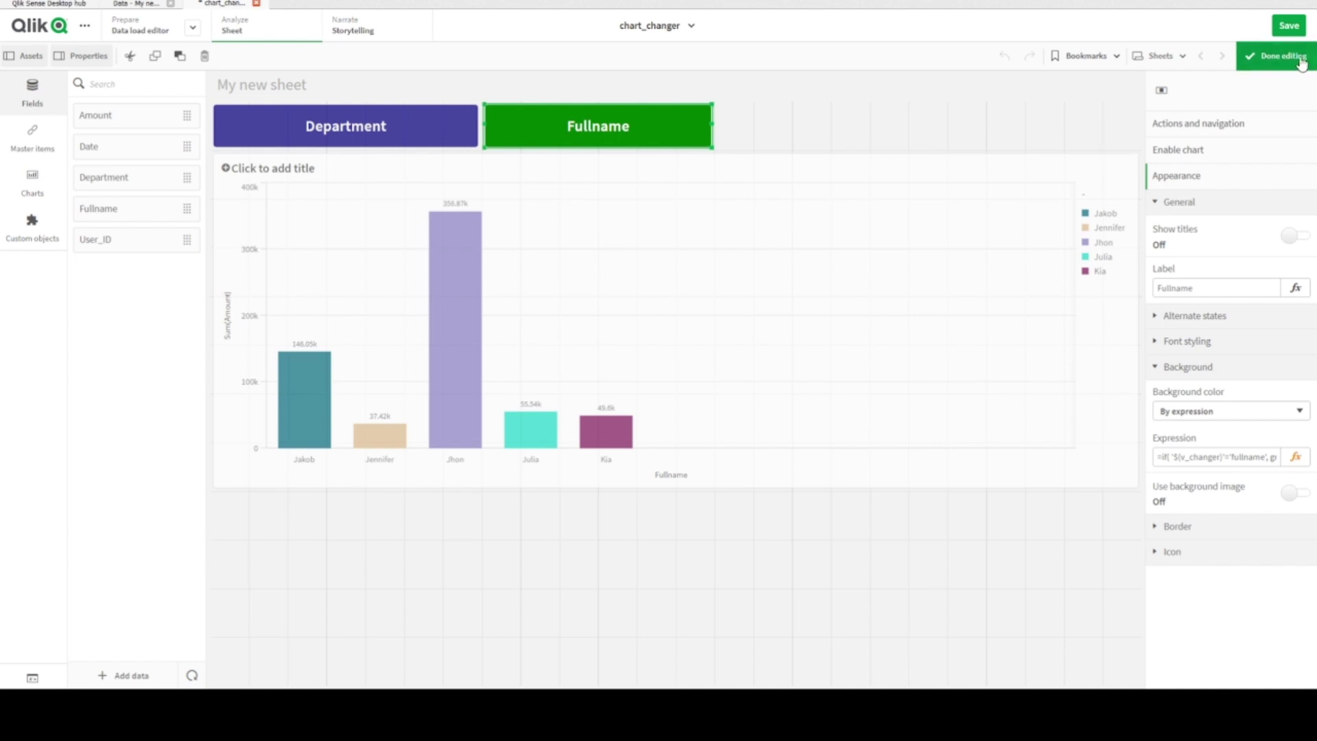
- Exit editing, toggle the chart between Department and Fullname, then start a new app
left_click(1282, 56)
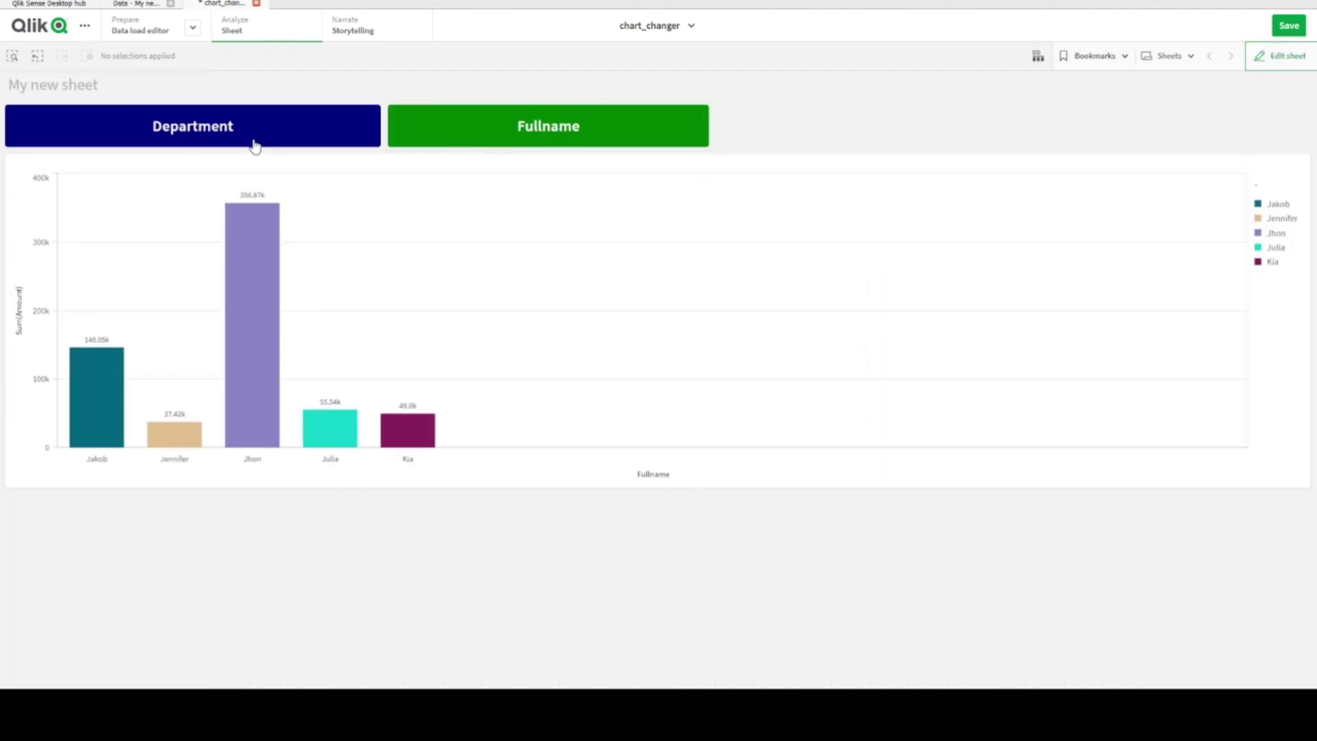
left_click(229, 130)
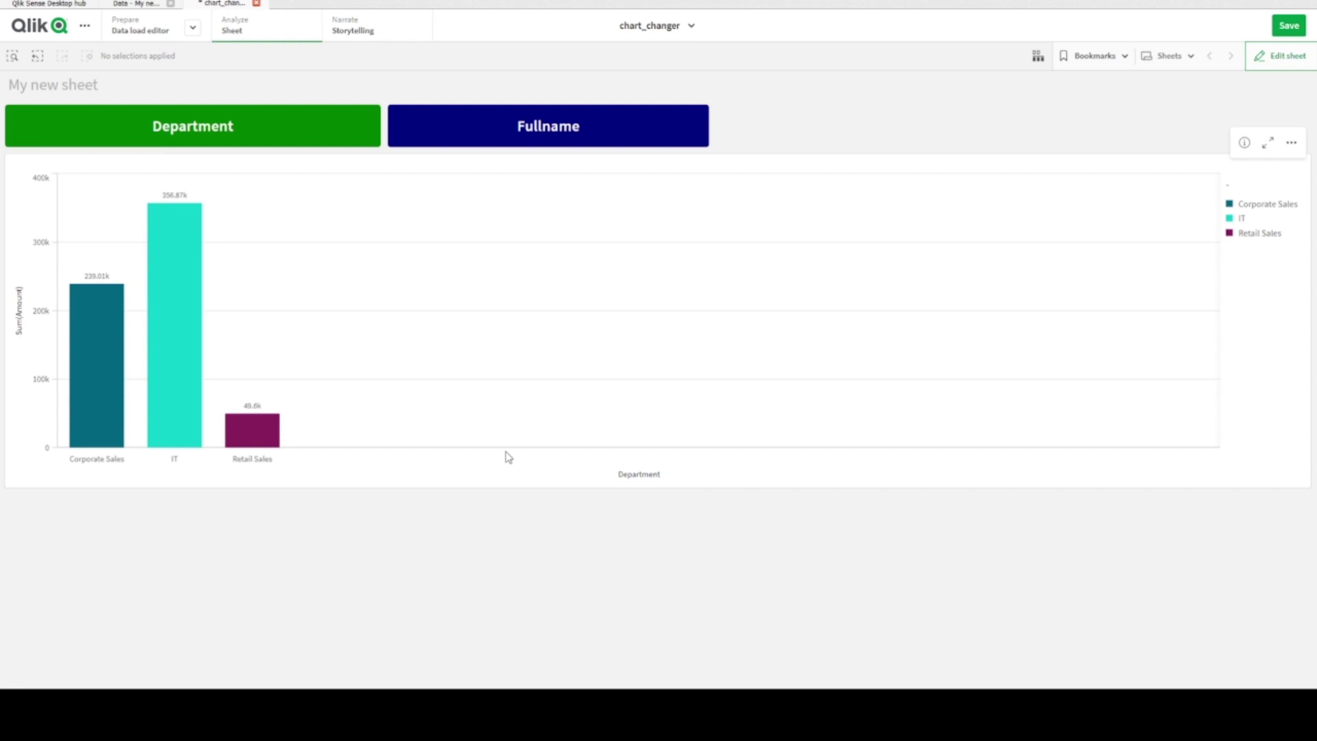
left_click(544, 135)
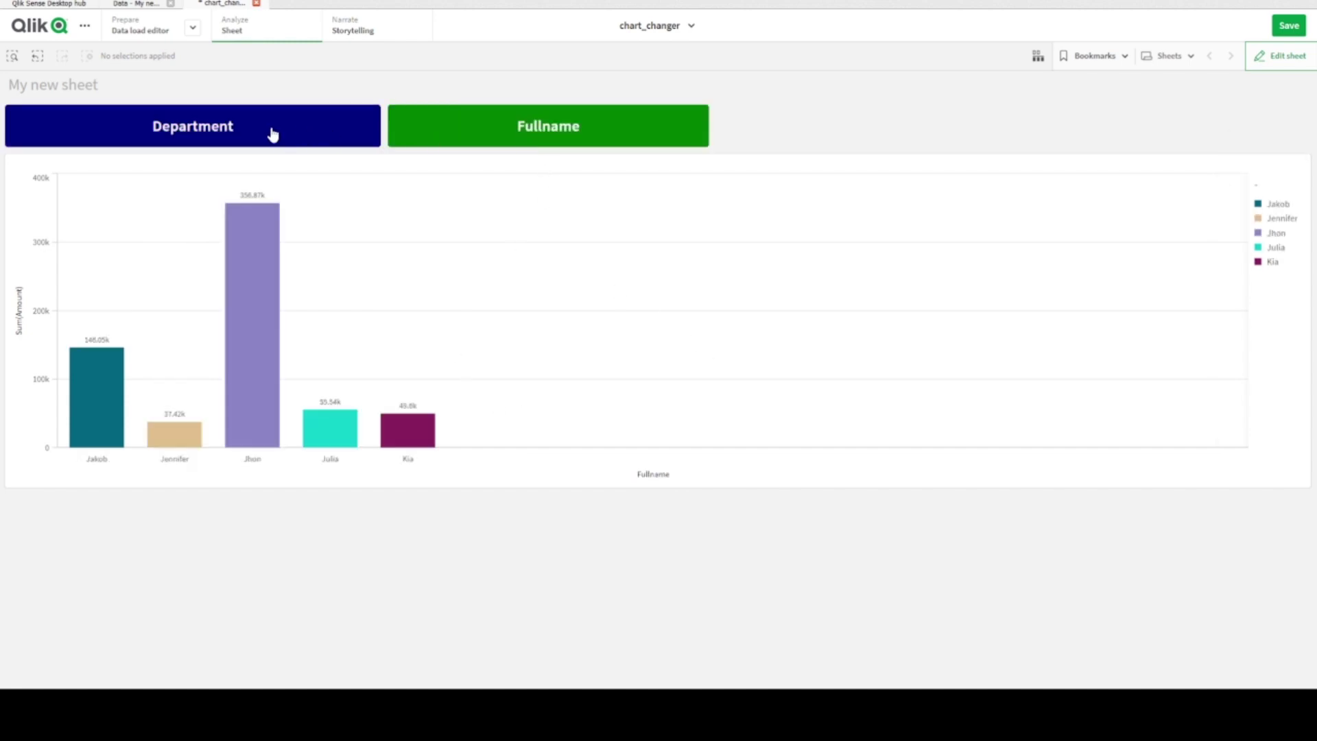
left_click(273, 134)
left_click(479, 132)
left_click(235, 133)
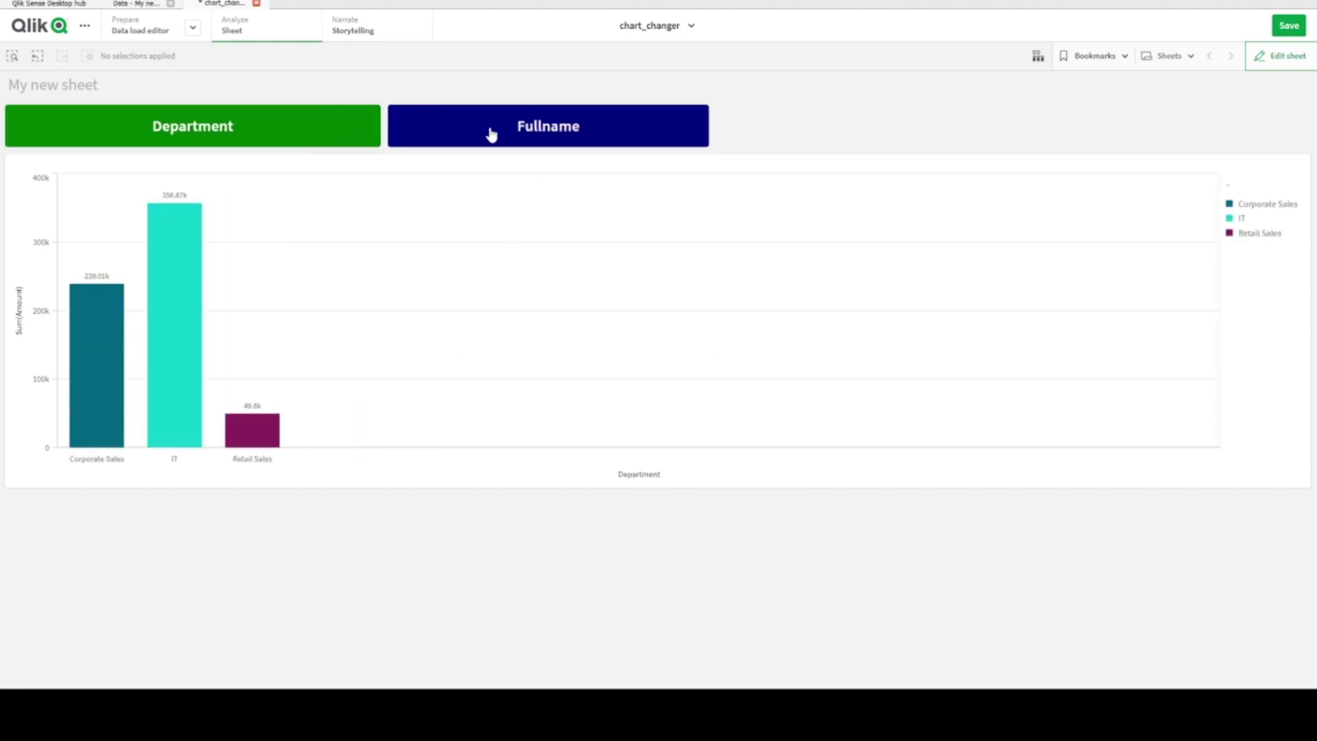
left_click(492, 133)
left_click(291, 135)
left_click(519, 130)
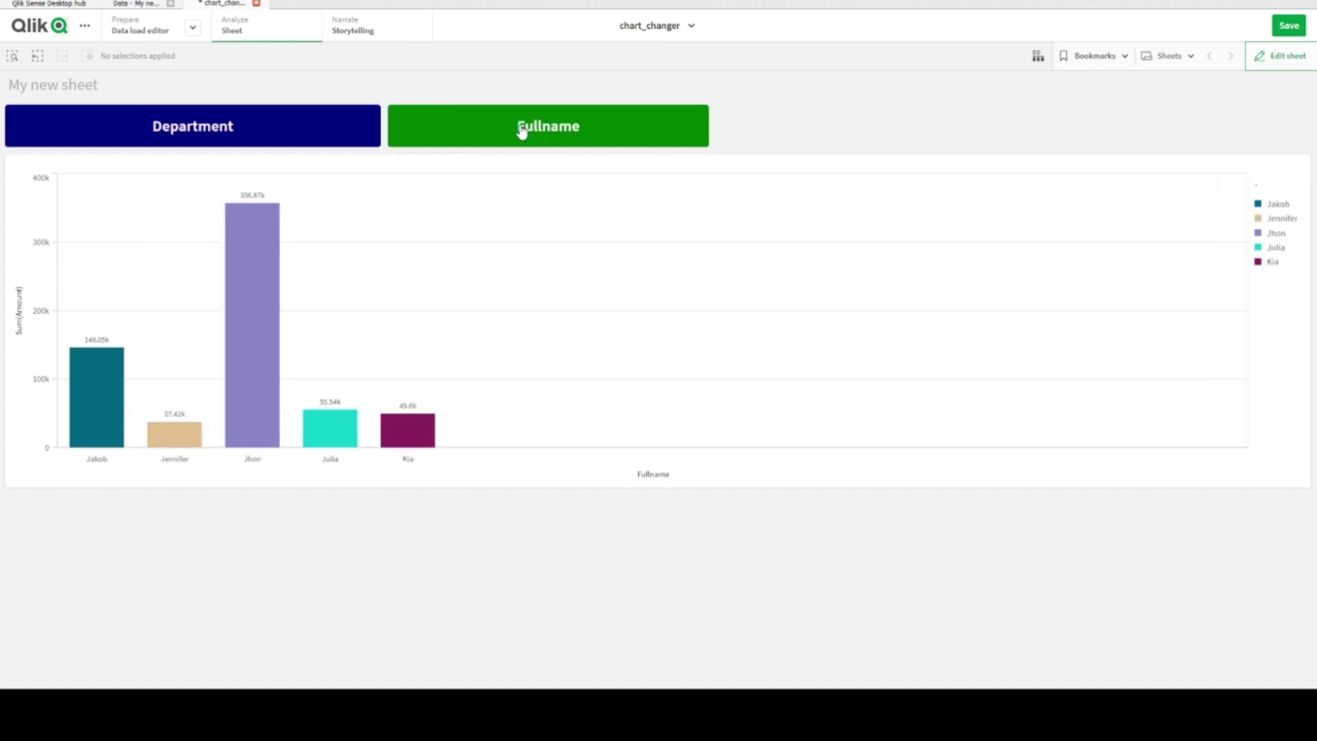
mouse_move(1142, 209)
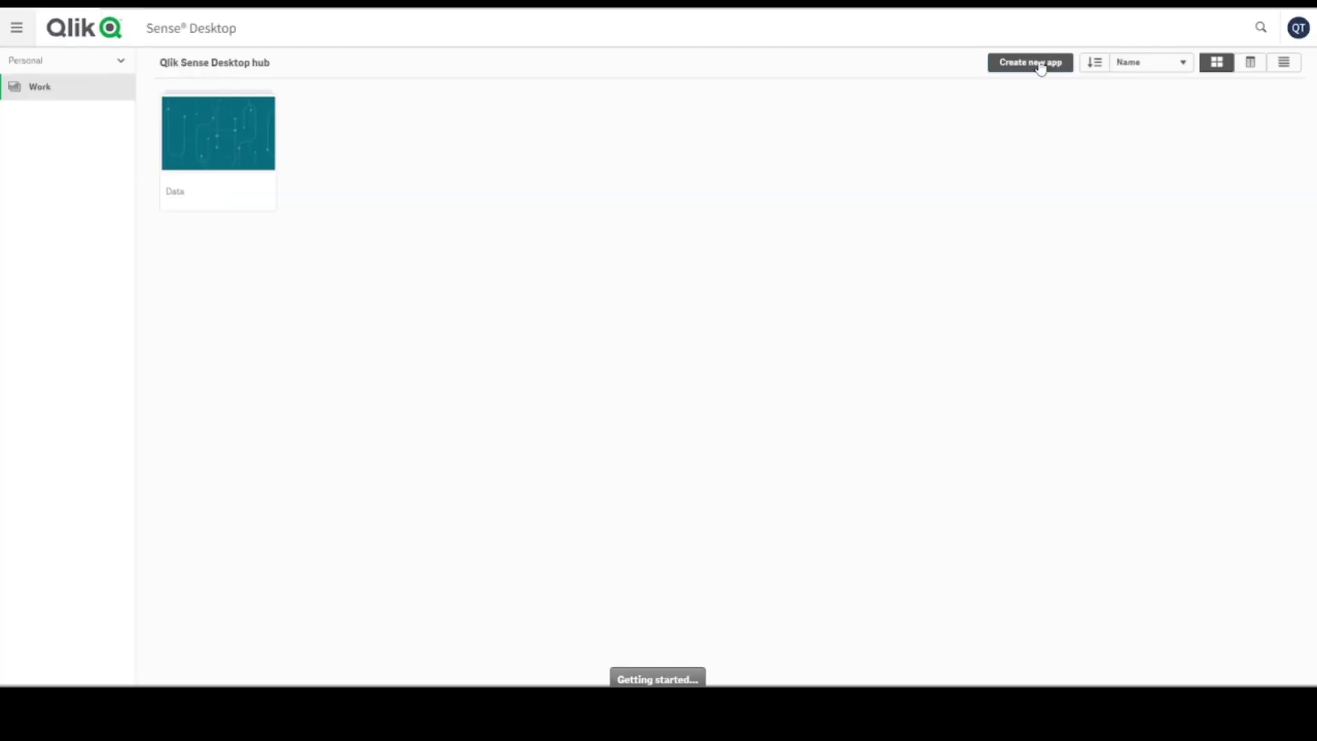
left_click(1032, 61)
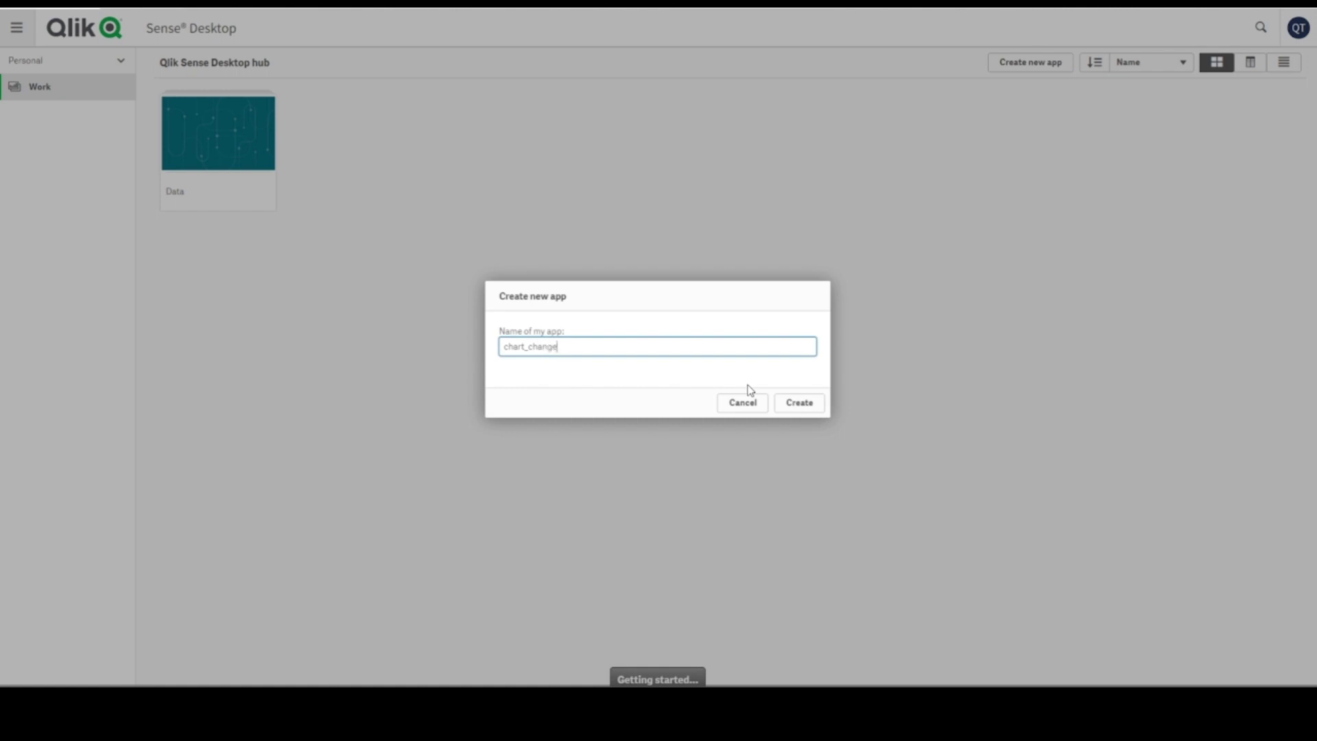
- Create the chart_changer app and open it
left_click(779, 403)
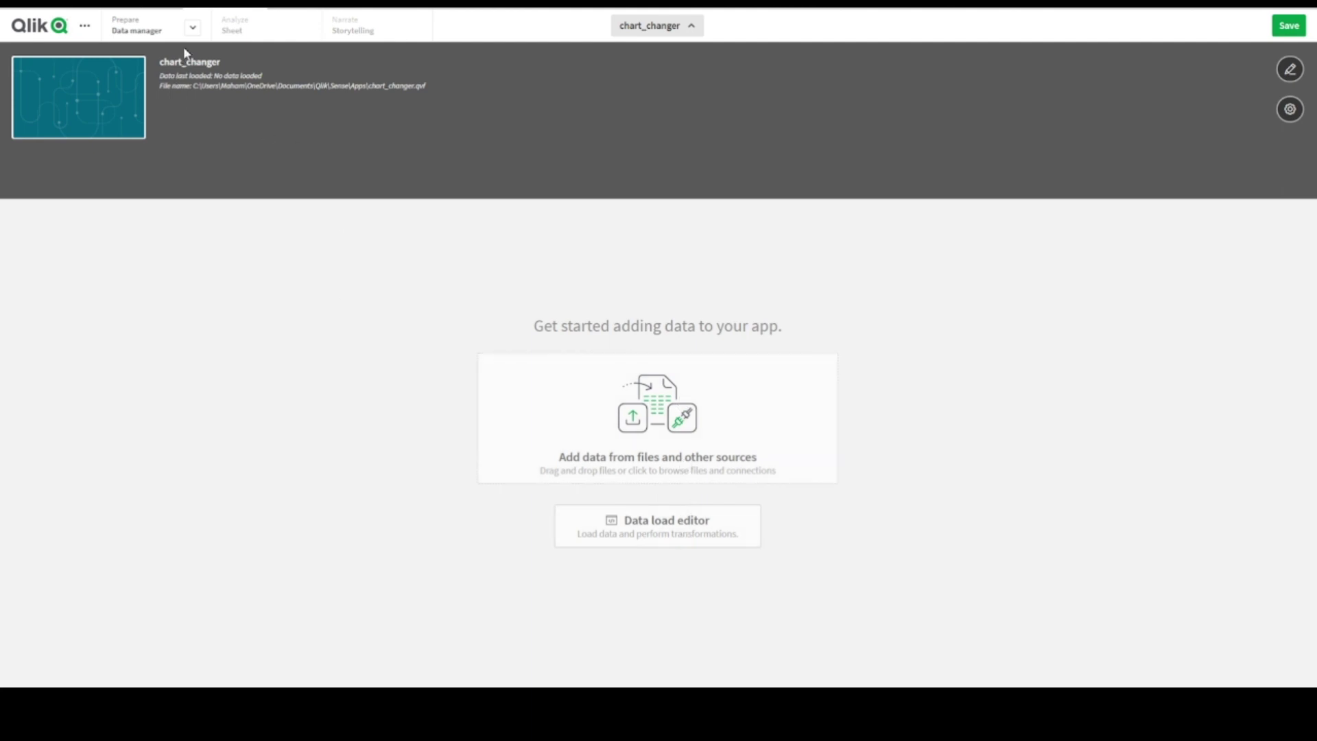
- In the Data load editor, start a new Folder data connection
left_click(193, 28)
left_click(148, 85)
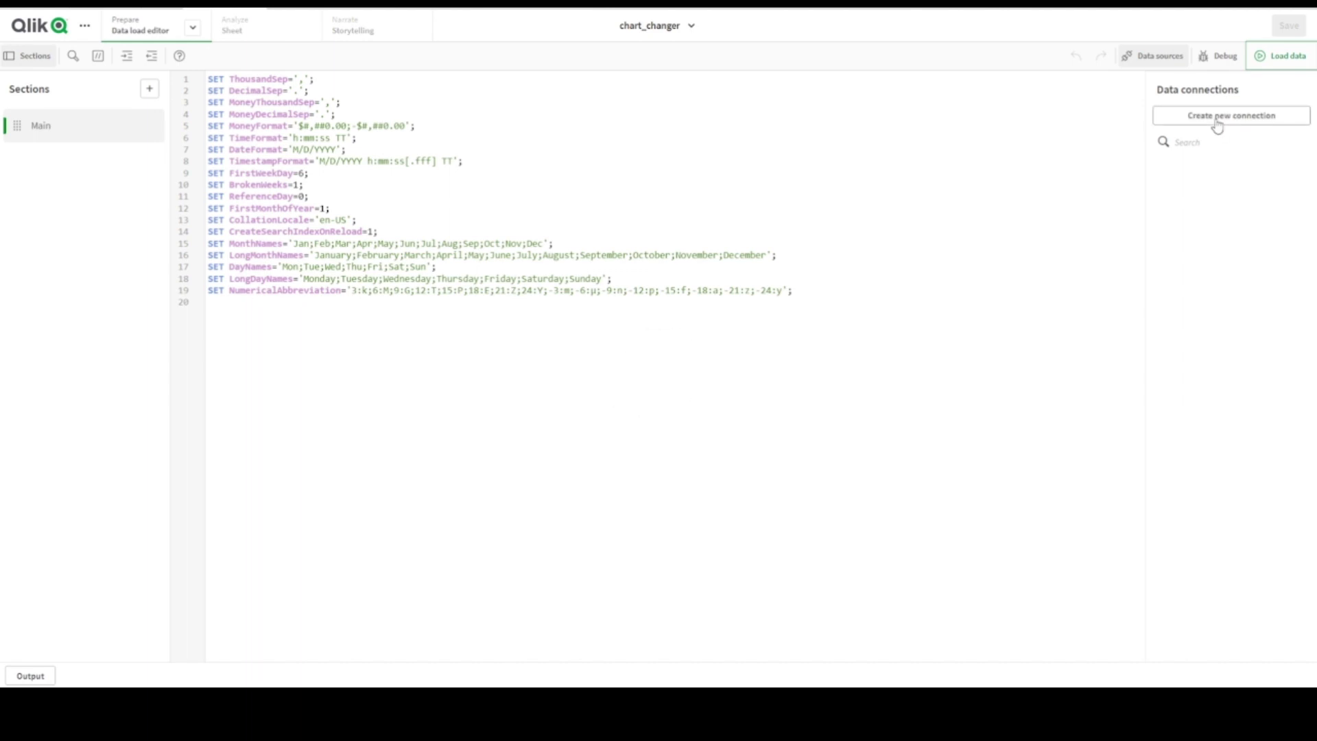
left_click(1217, 118)
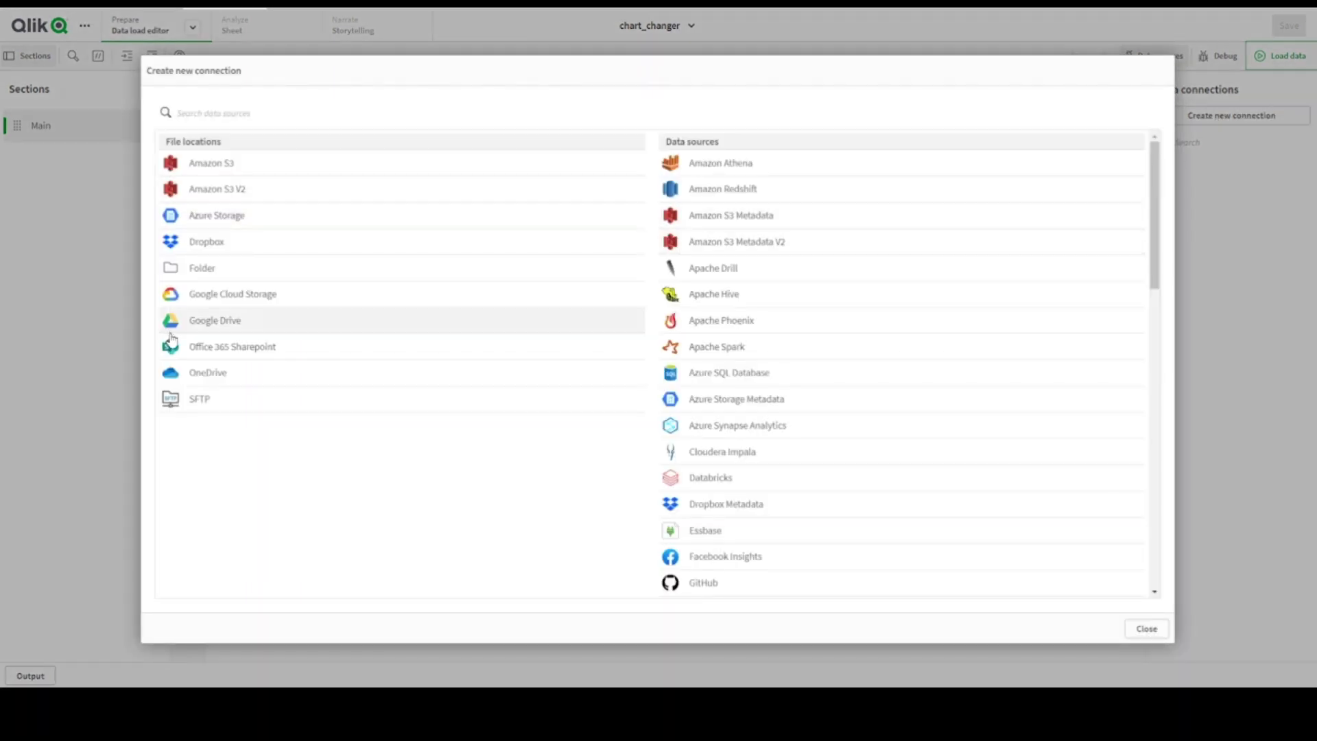
left_click(201, 271)
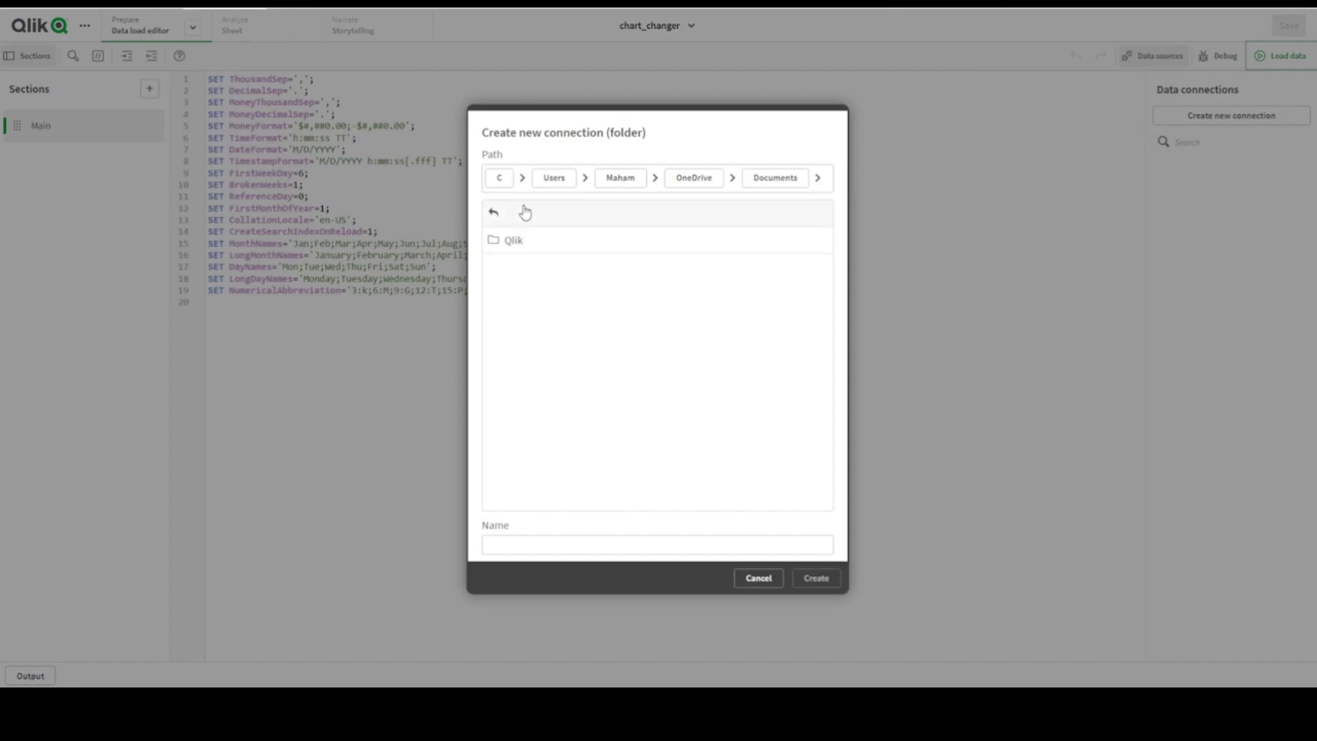
- Point the connection at C > Users > ... > Downloads > data and create it as folder
left_click(499, 177)
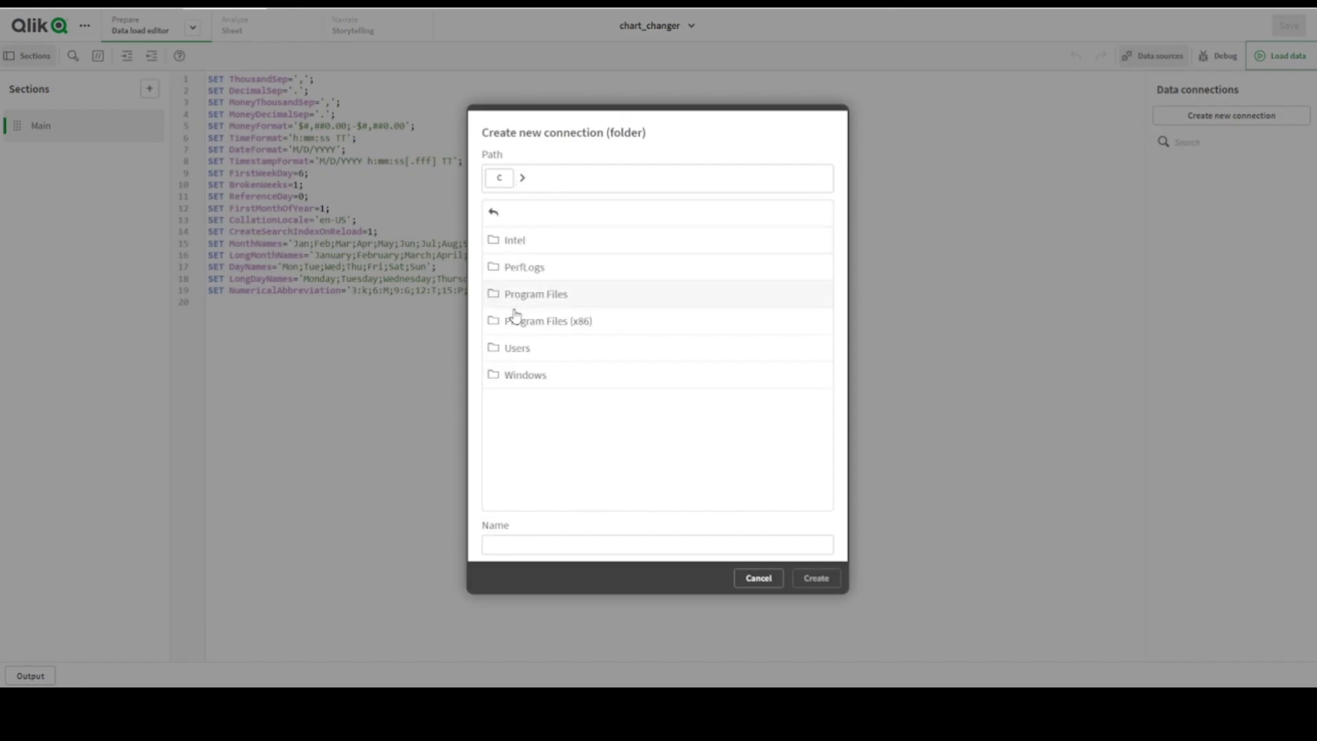
left_click(516, 348)
left_click(524, 247)
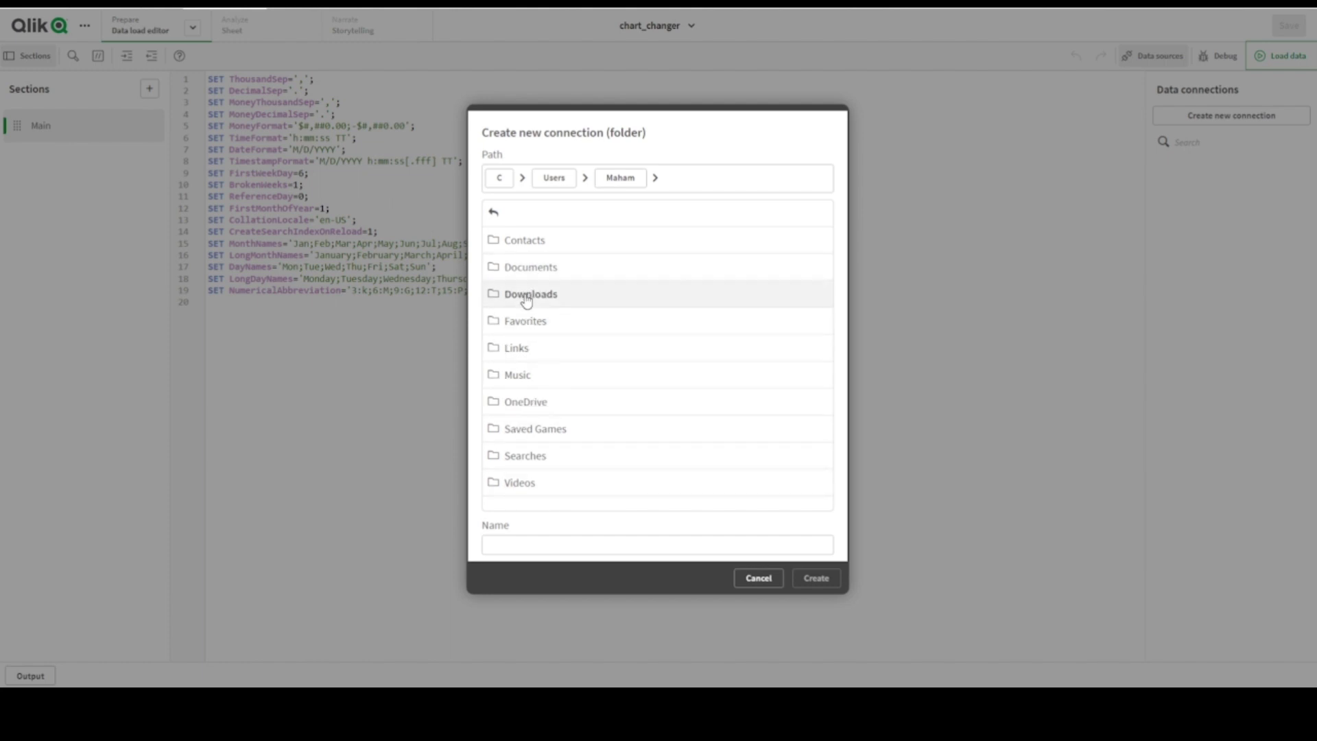
left_click(524, 295)
left_click(516, 241)
left_click(576, 538)
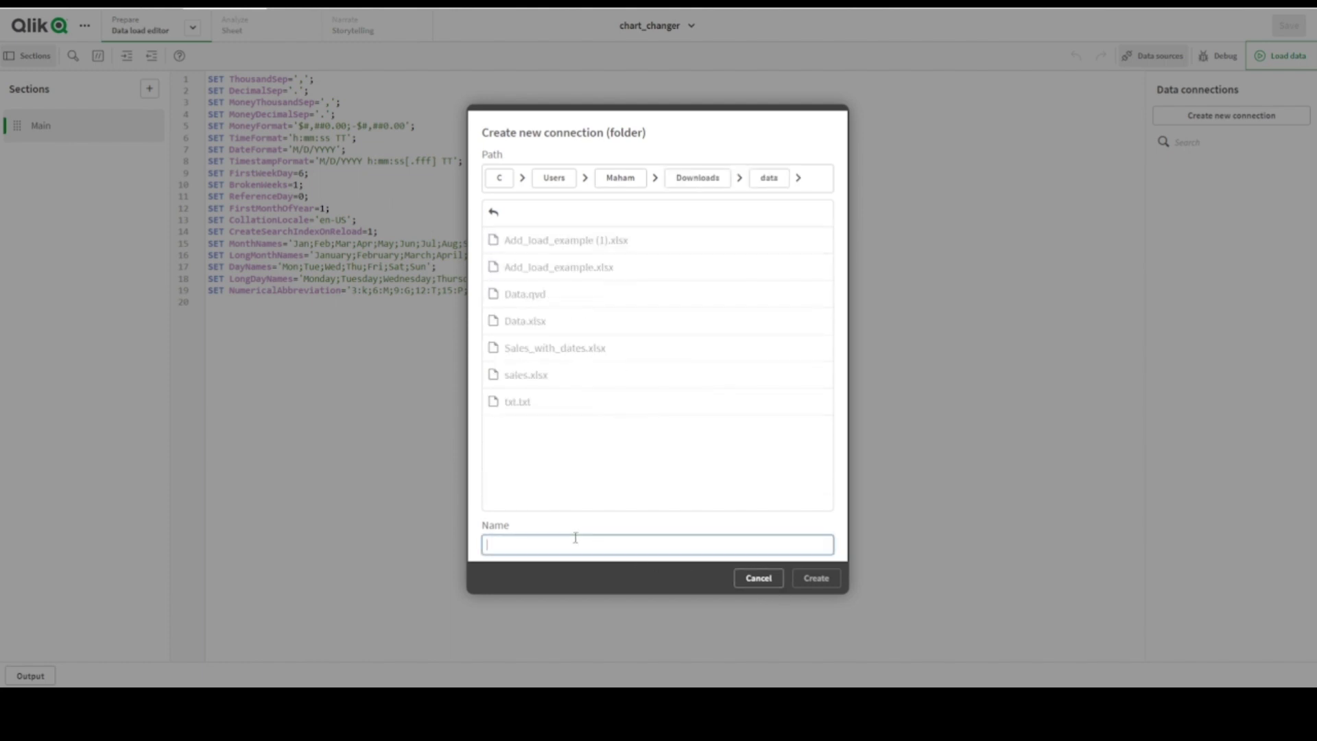
type("t")
left_click(816, 578)
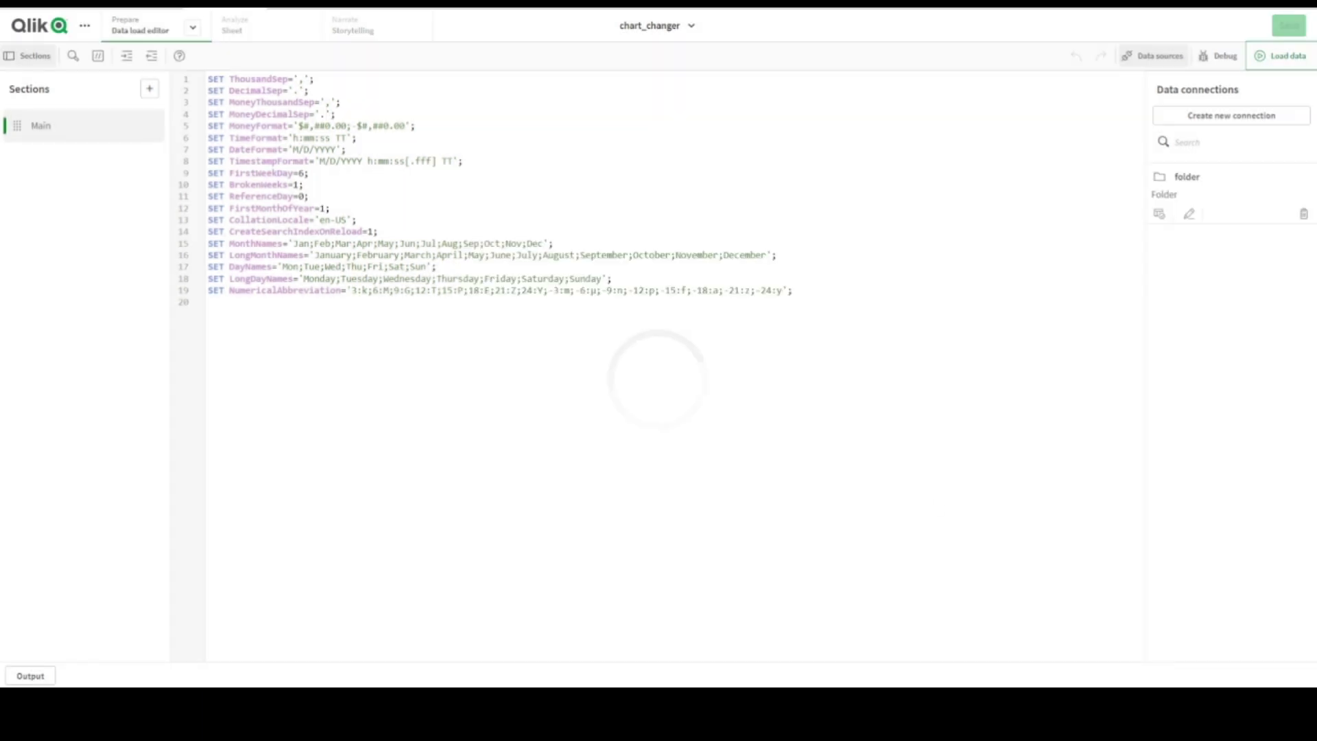
- Insert the Data.xlsx load script from the folder connection and load its 120 rows
left_click(1162, 217)
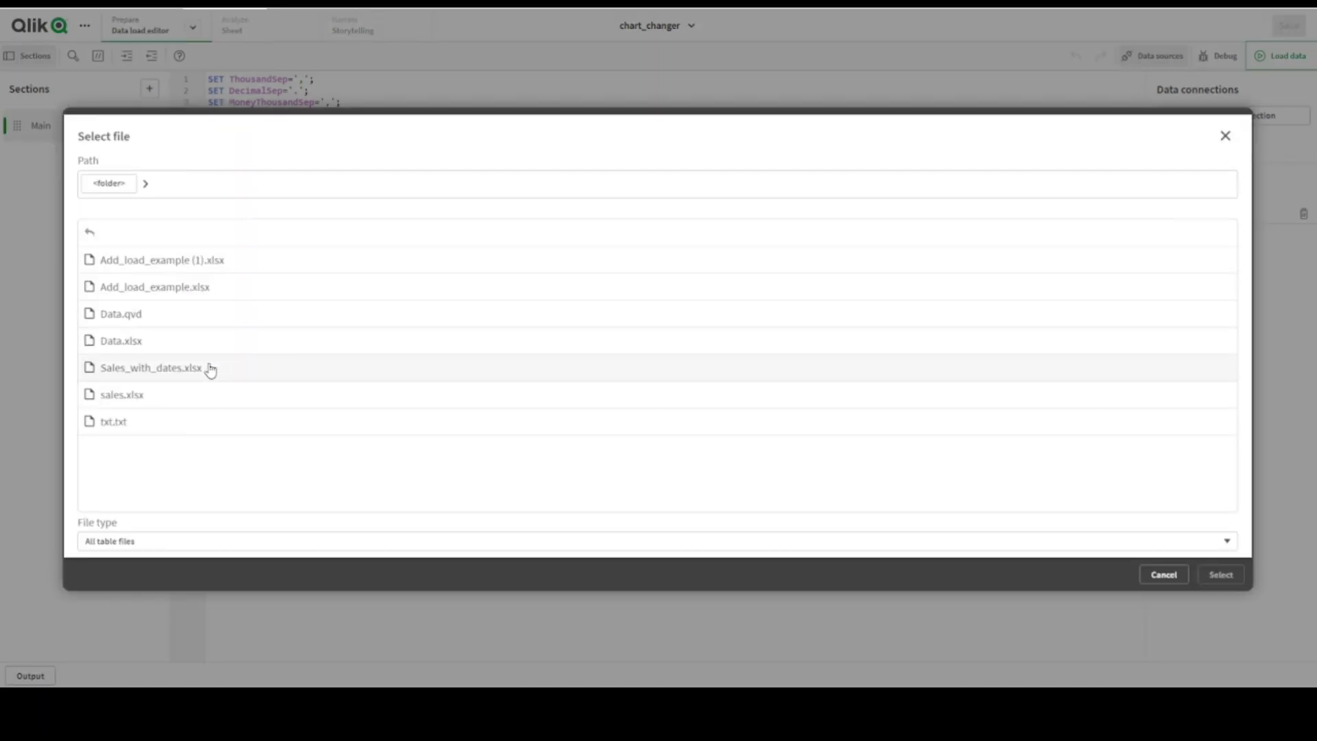
left_click(133, 351)
double_click(134, 351)
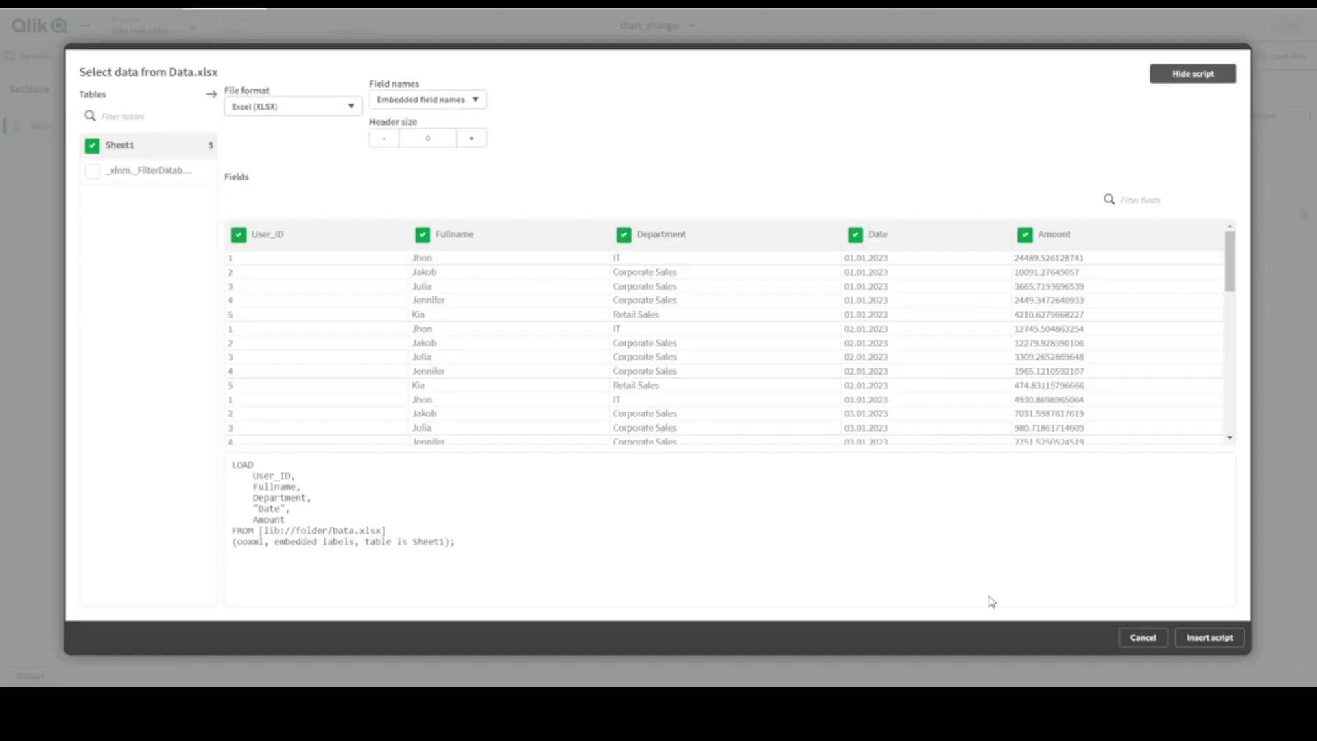
left_click(1210, 639)
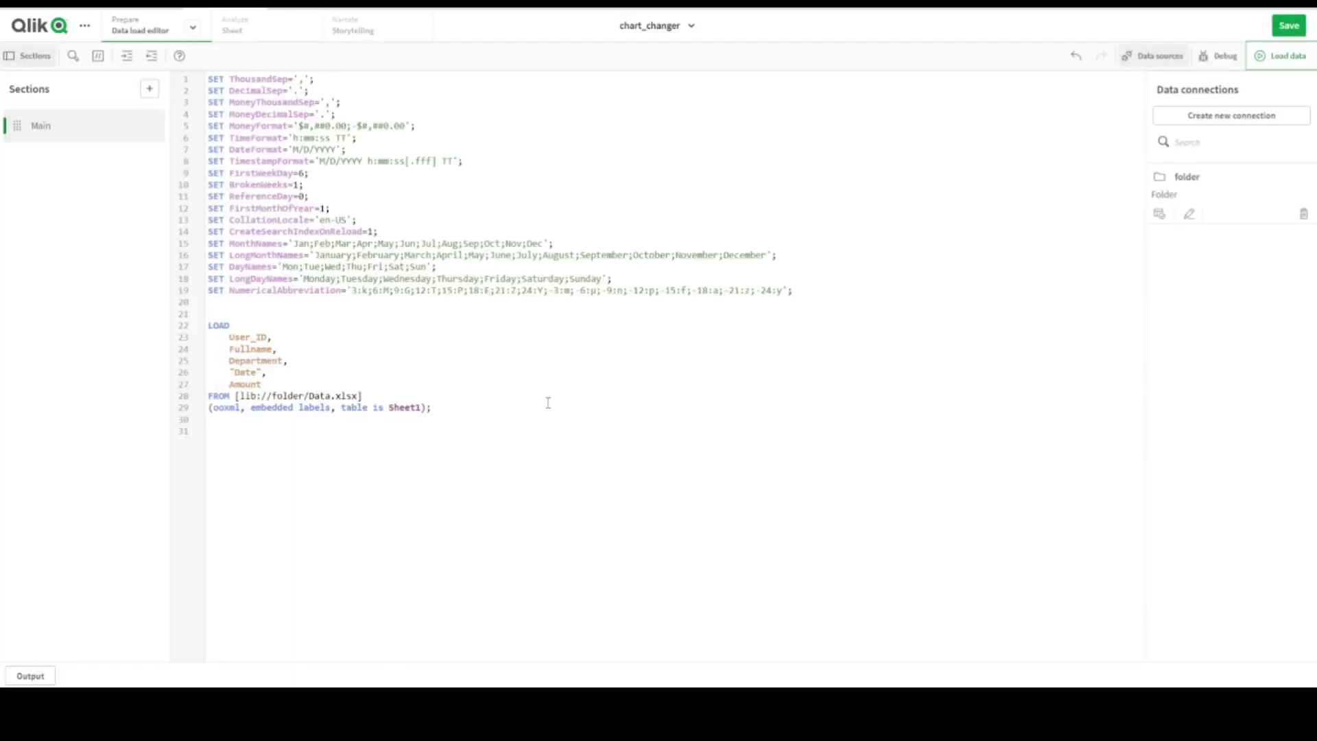
left_click(1285, 62)
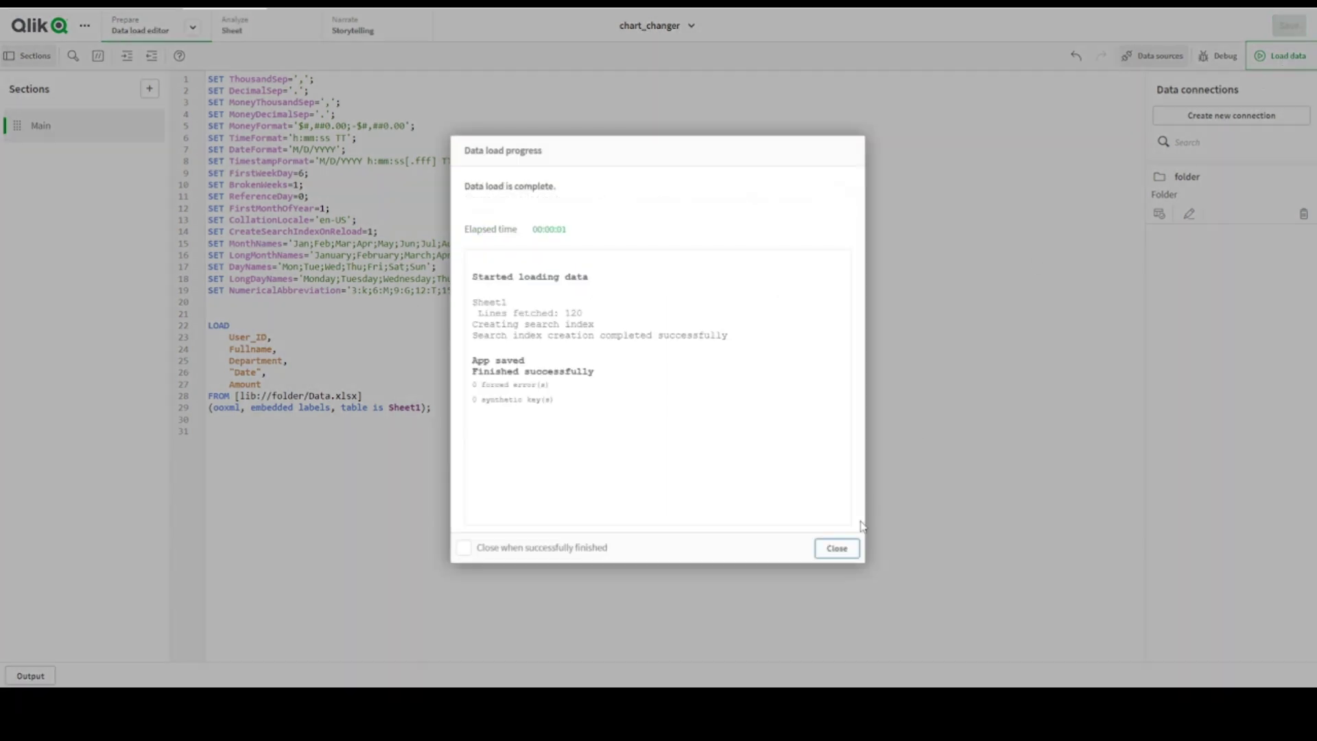
left_click(837, 548)
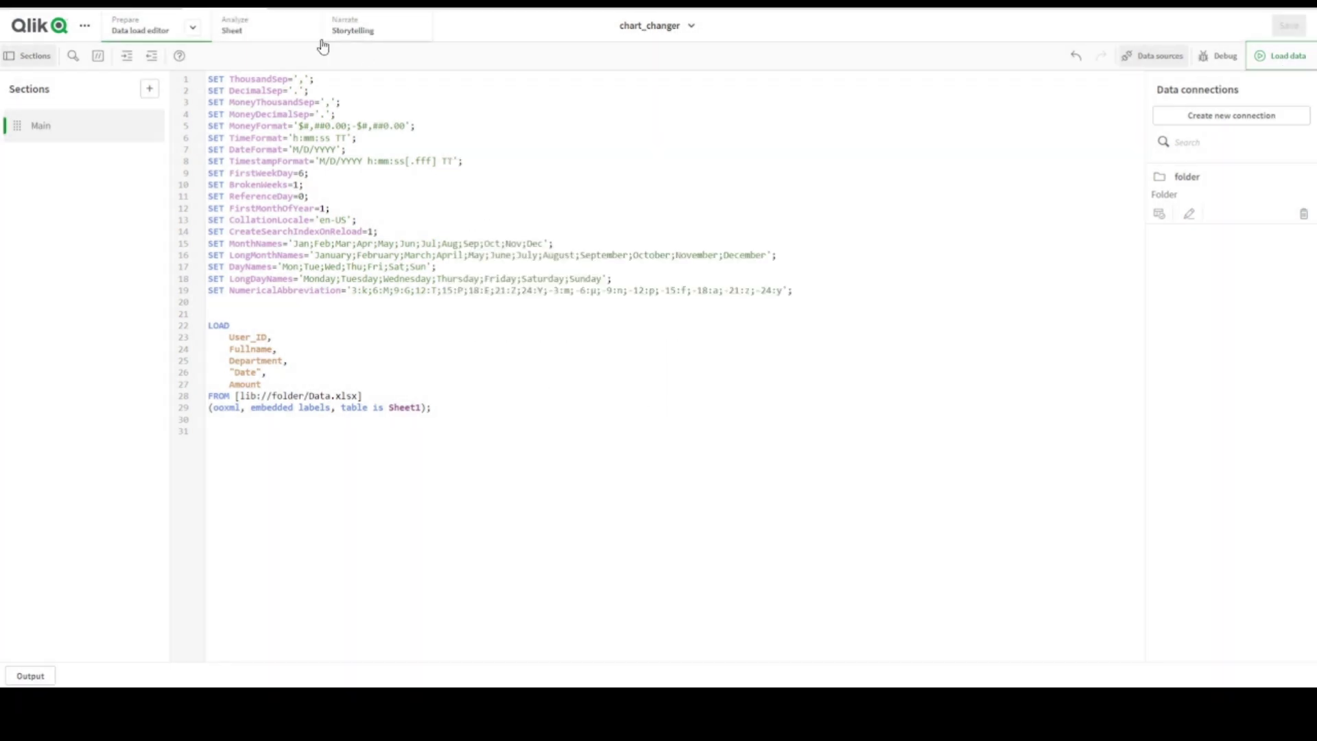
- Place a bar chart across the top of the new sheet with Department as dimension
left_click(253, 32)
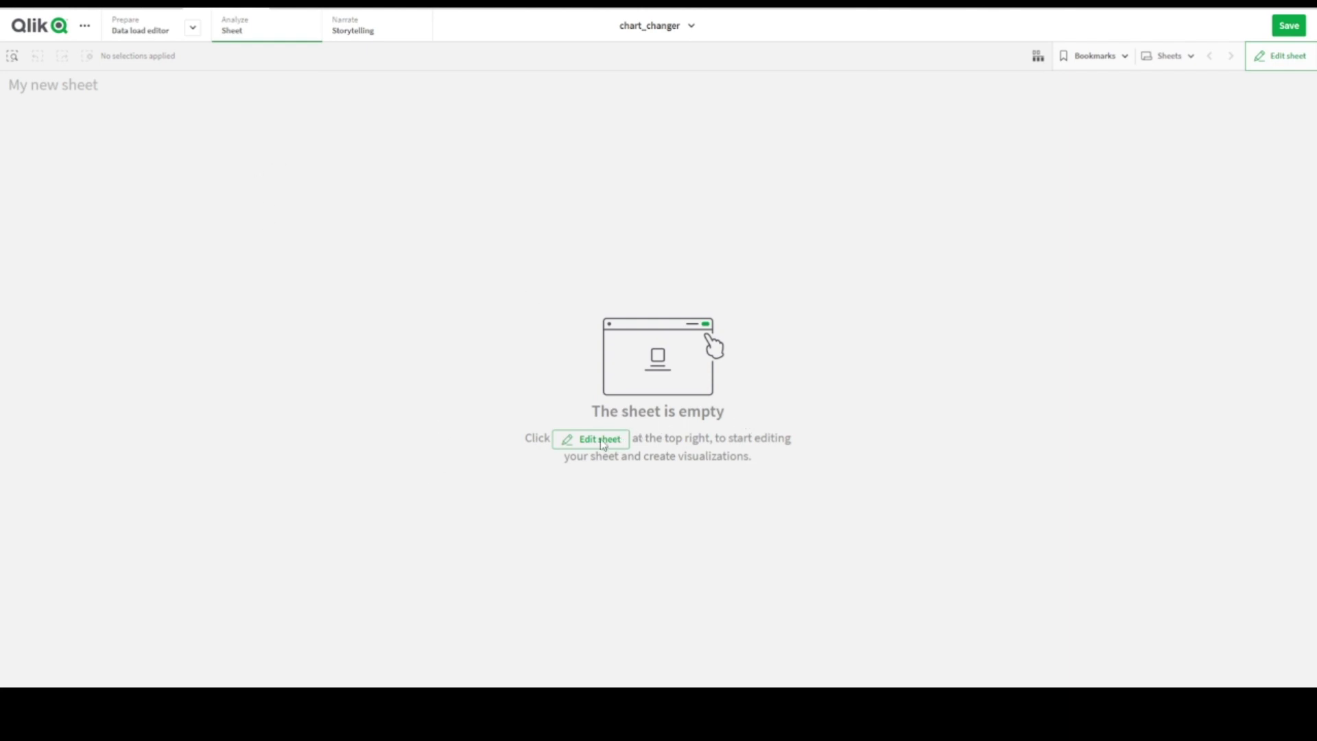
left_click(1275, 56)
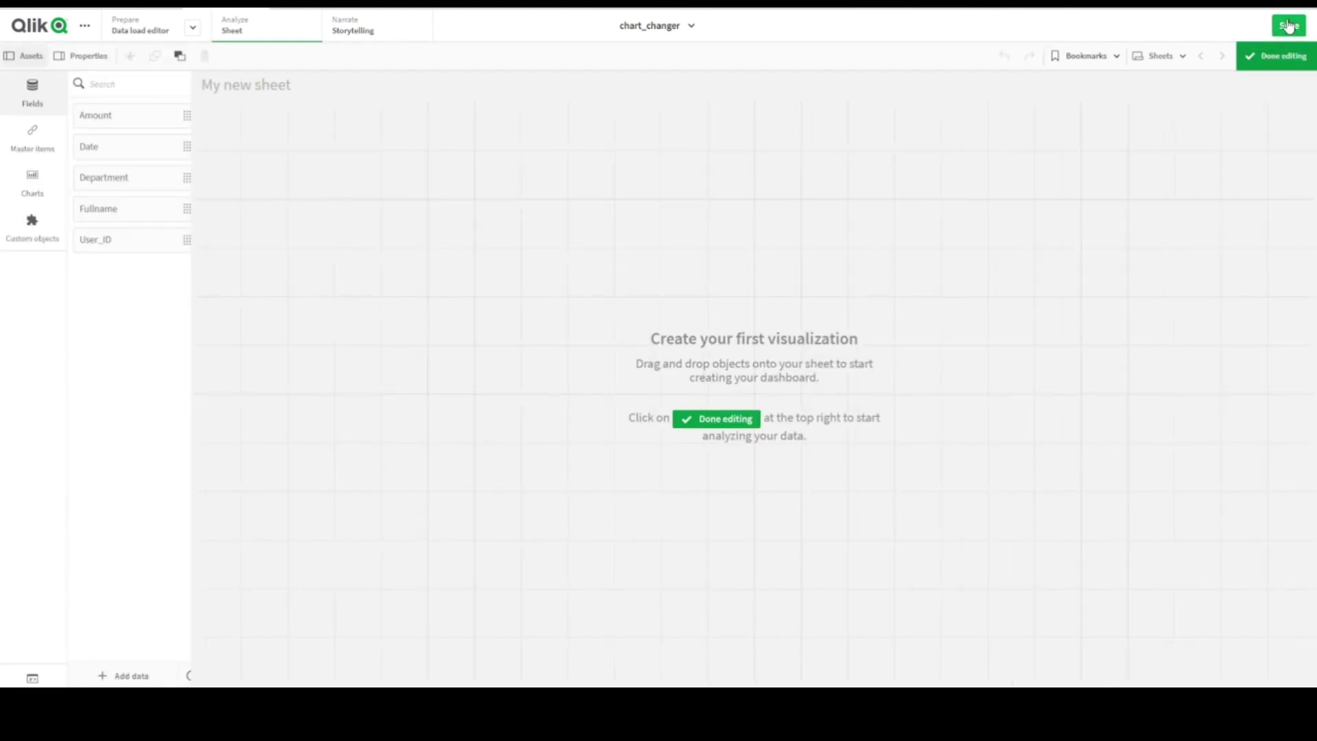
left_click(35, 192)
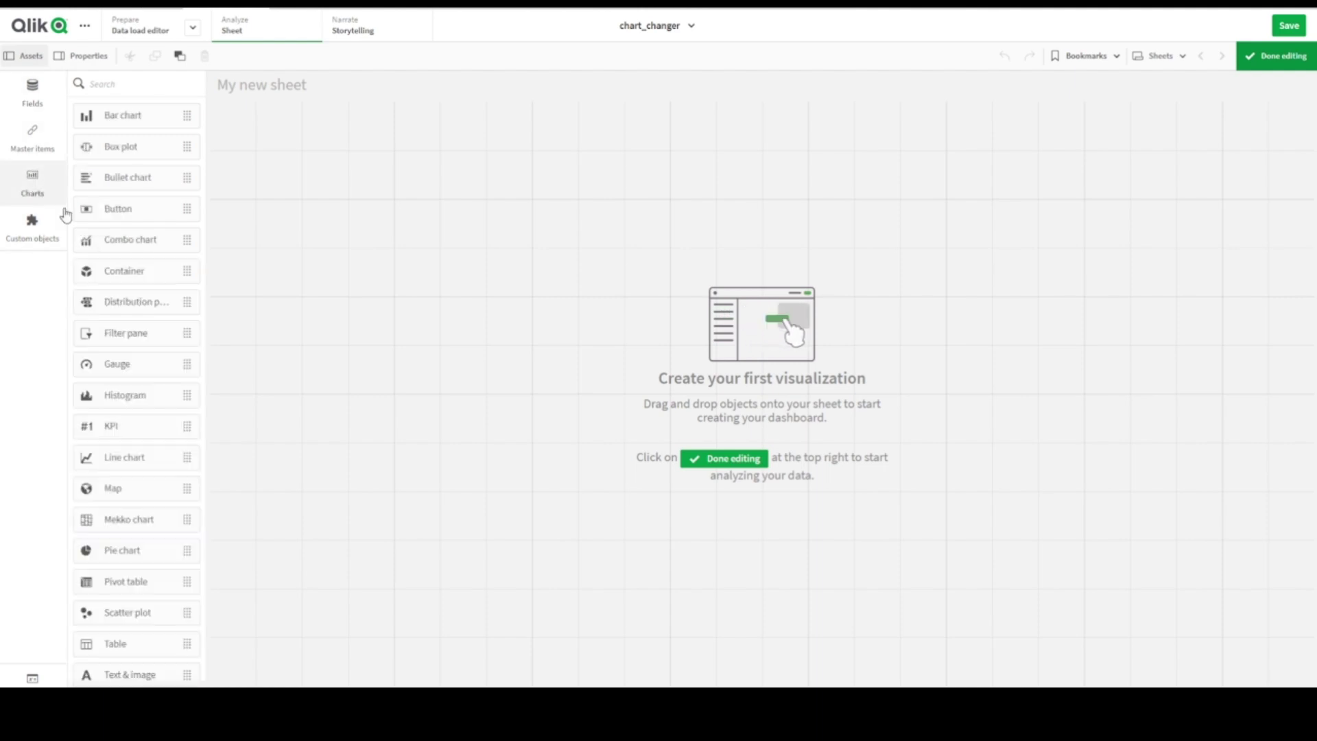
left_click_drag(114, 120, 1132, 434)
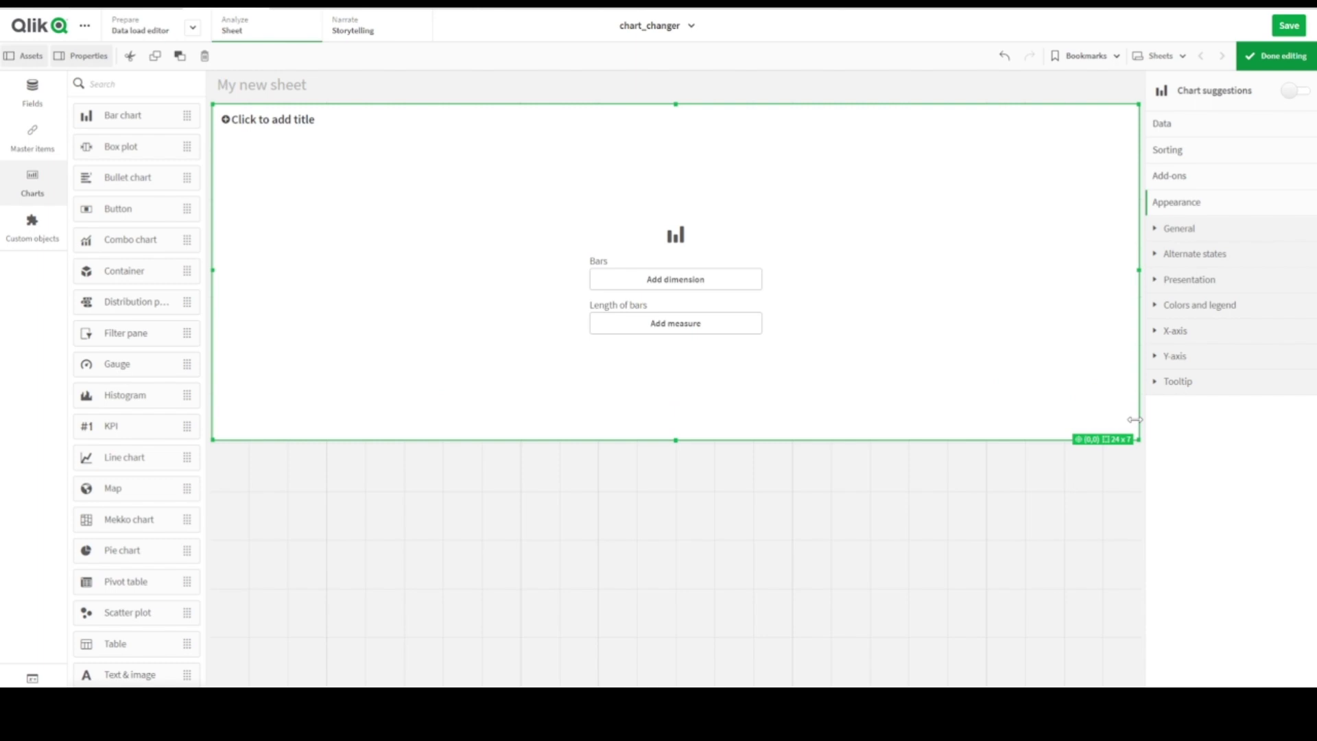
left_click(1200, 127)
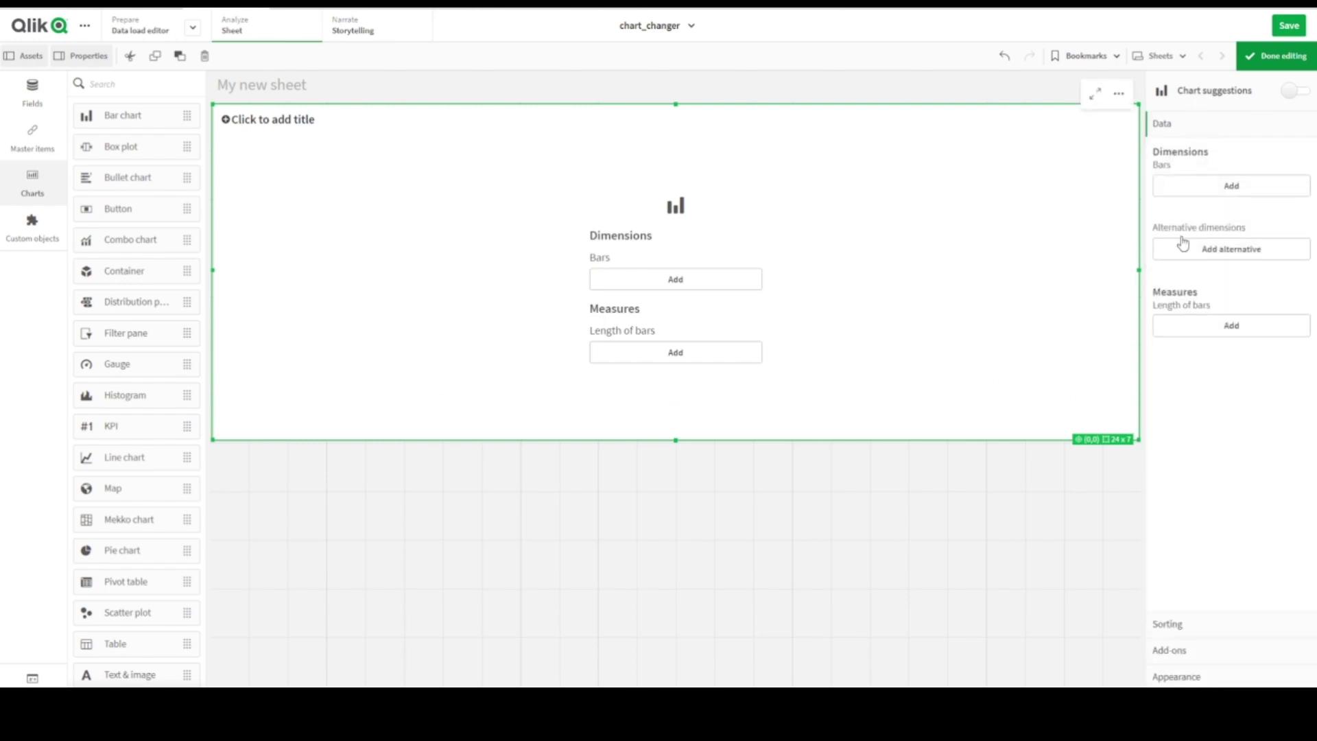
left_click(1188, 185)
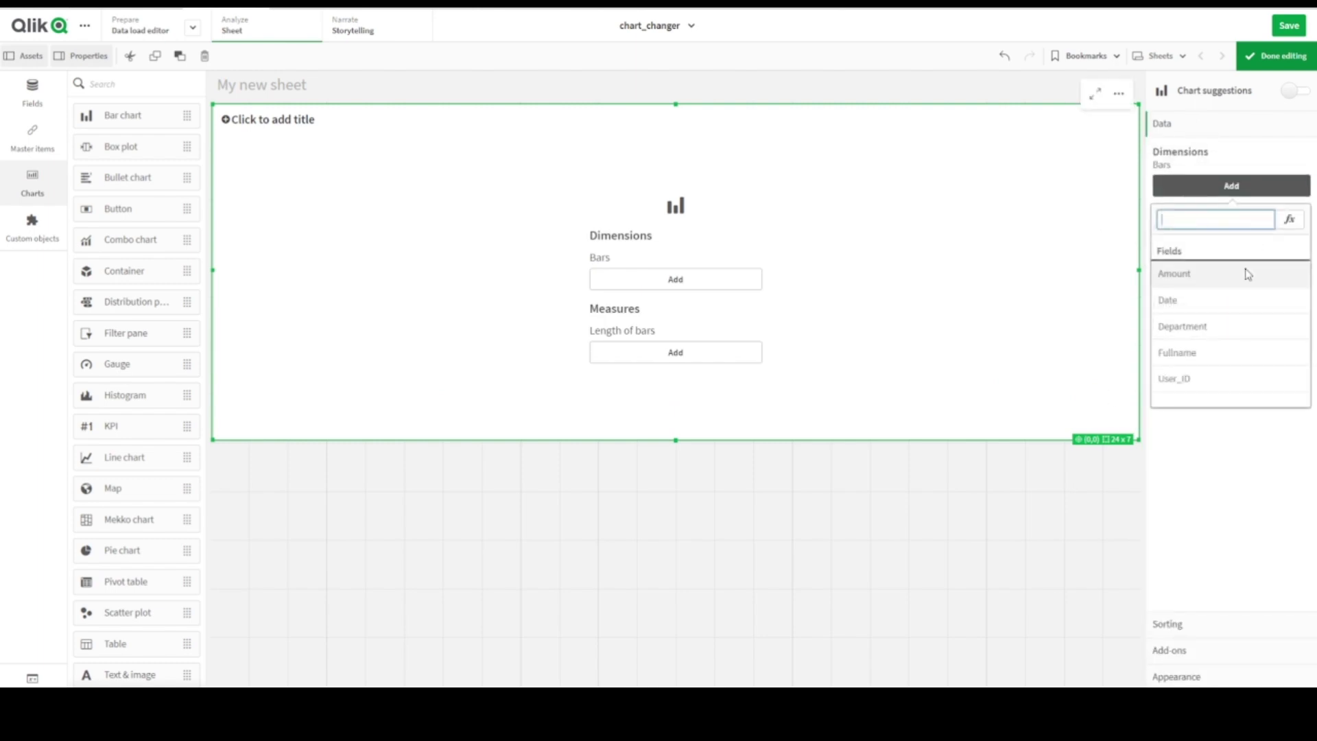
left_click(1199, 328)
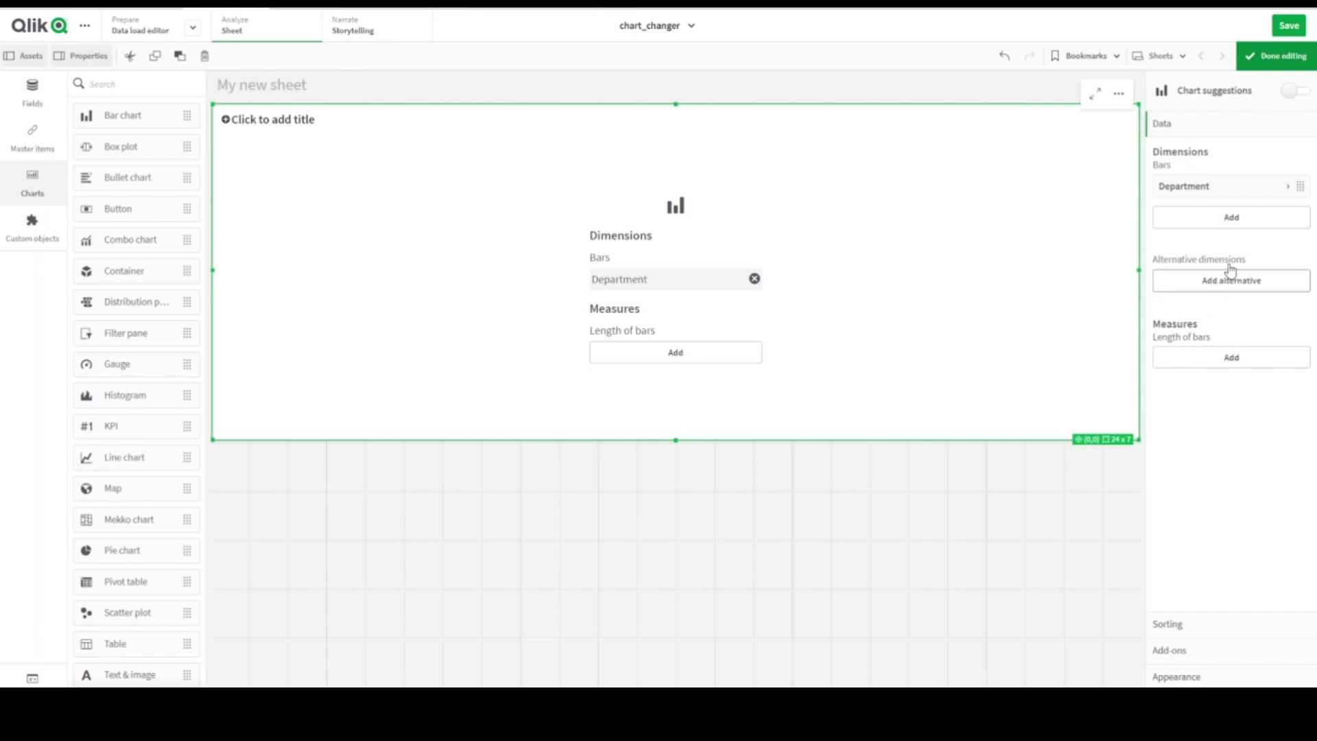
- Add Sum(Amount) as the bar chart's measure
left_click(1232, 218)
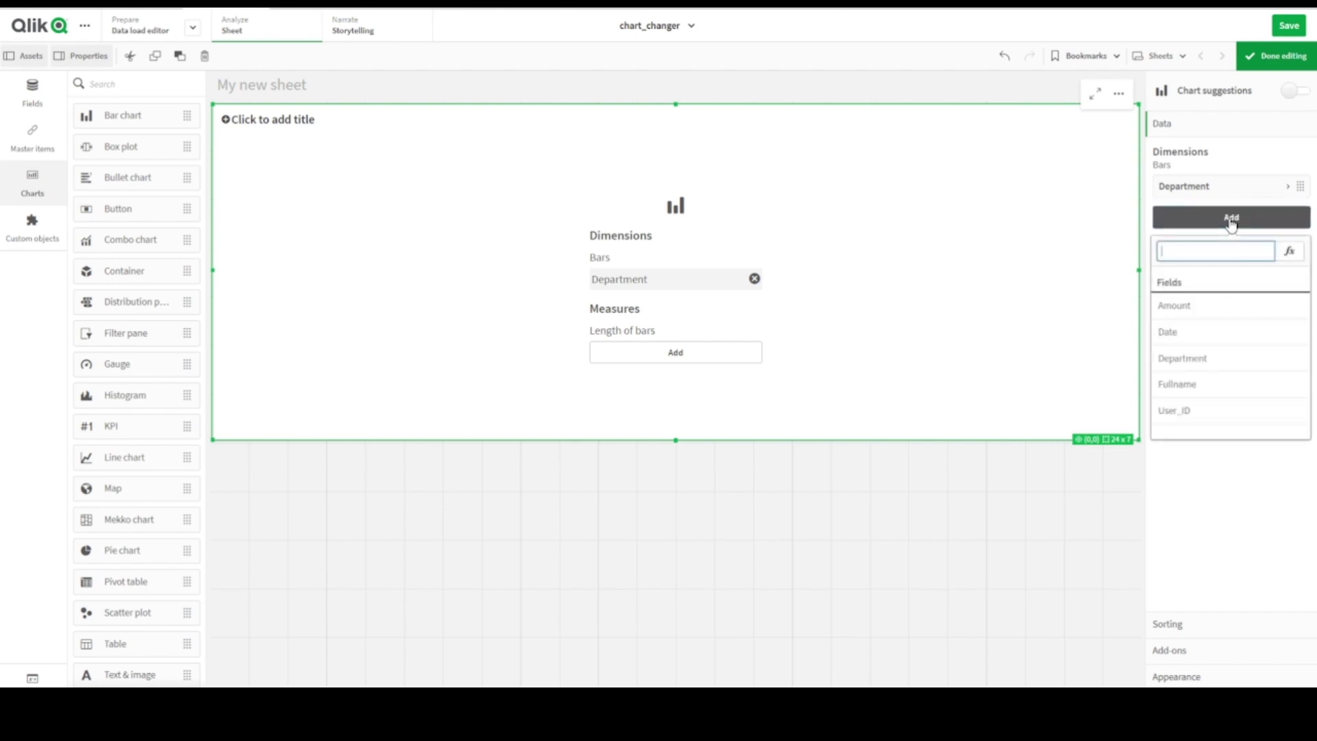
left_click(864, 506)
left_click(640, 364)
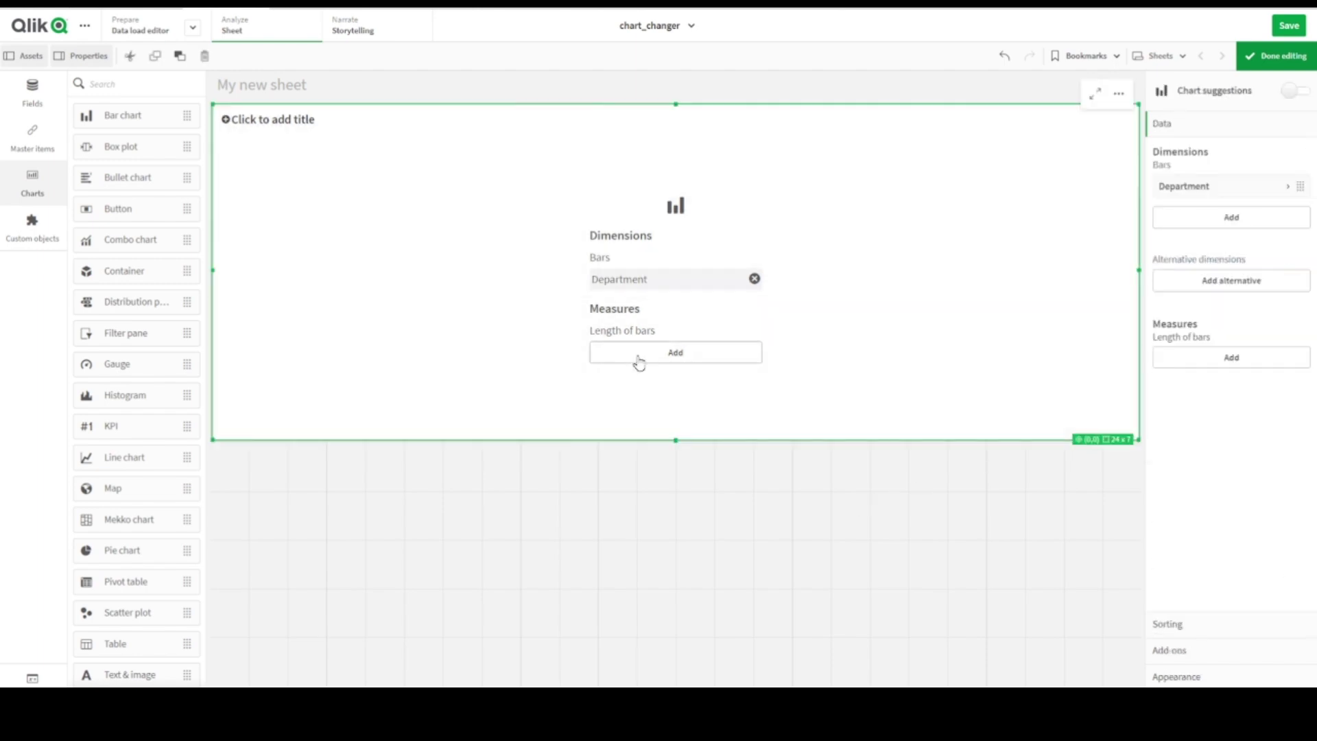
left_click(640, 364)
left_click(892, 319)
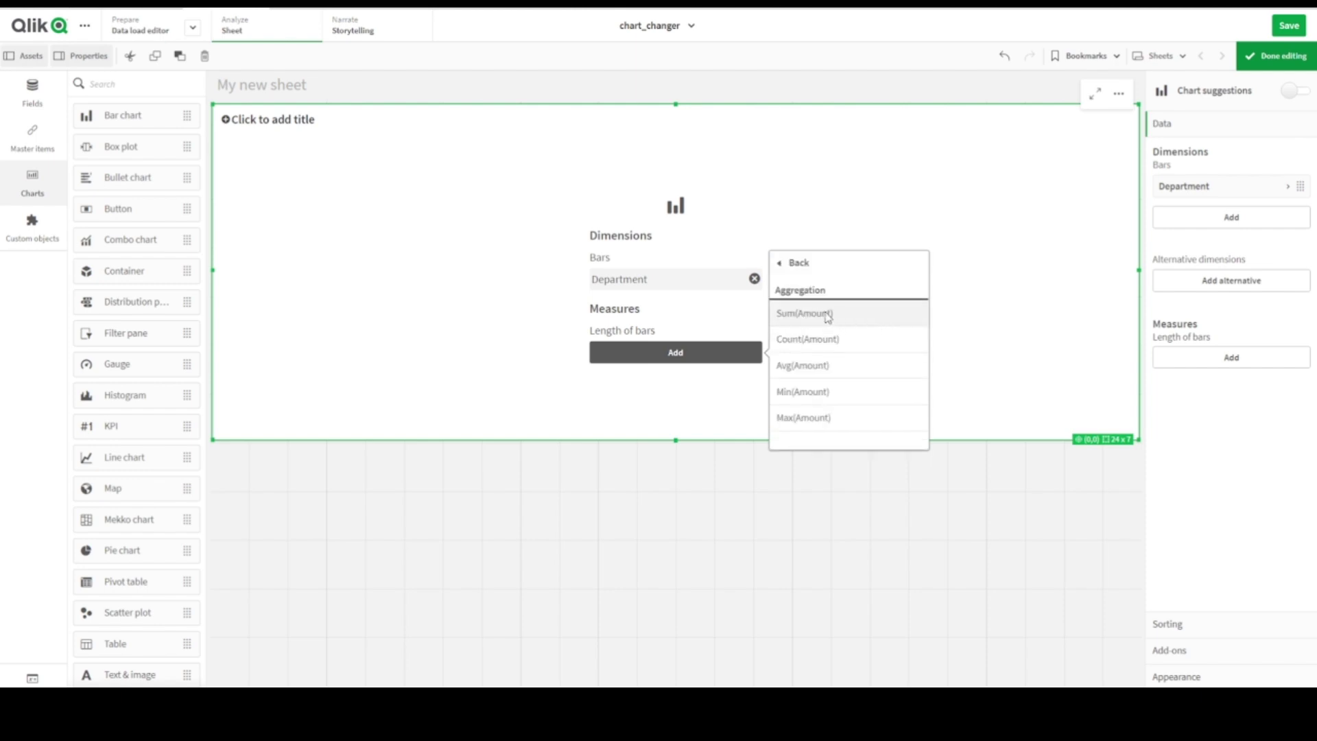
left_click(804, 313)
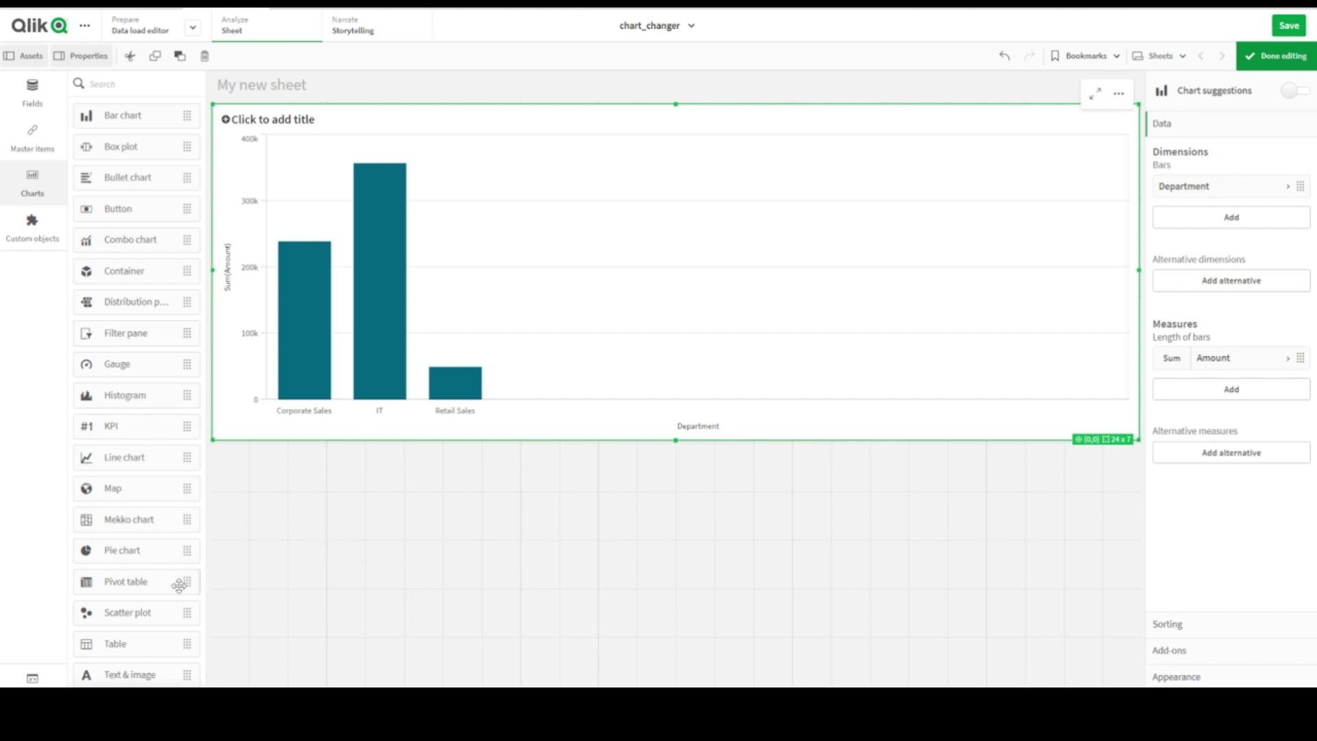
- Lower the bar chart's top edge to free space above it, keeping its height
left_click(33, 680)
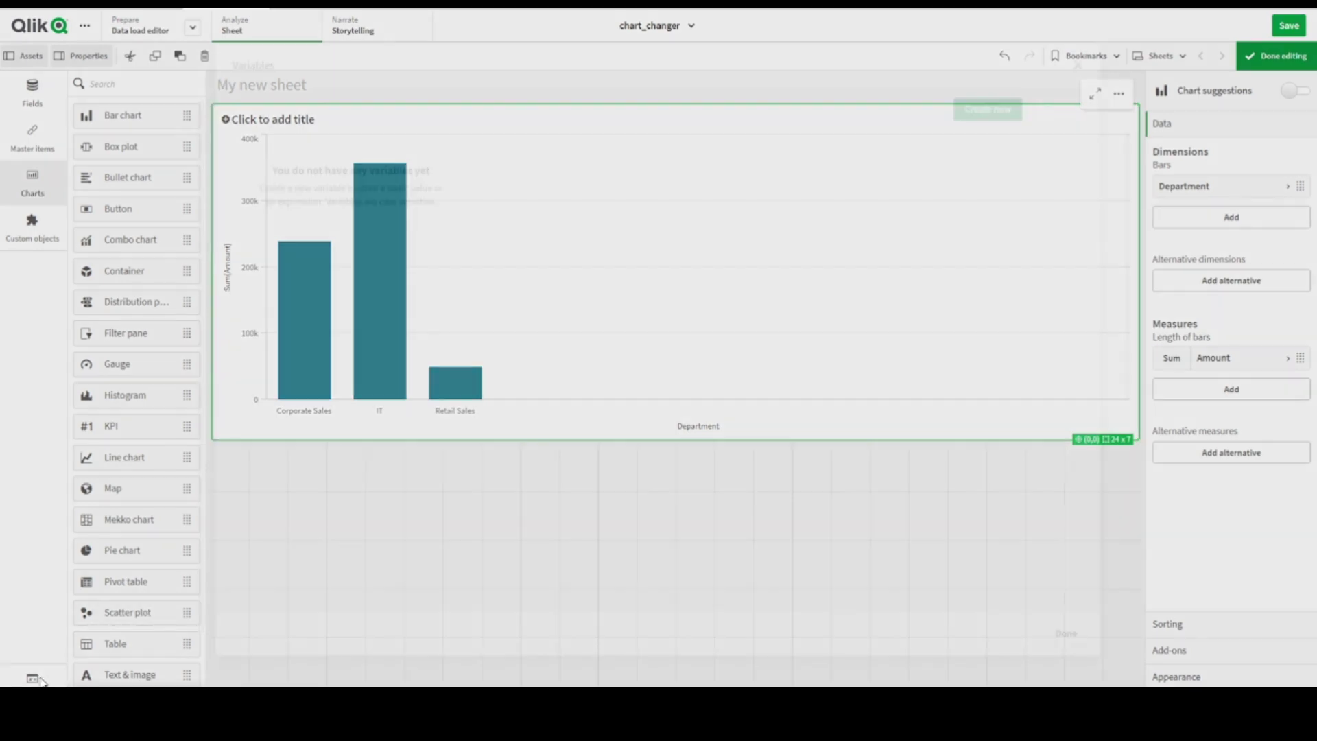
left_click(1077, 65)
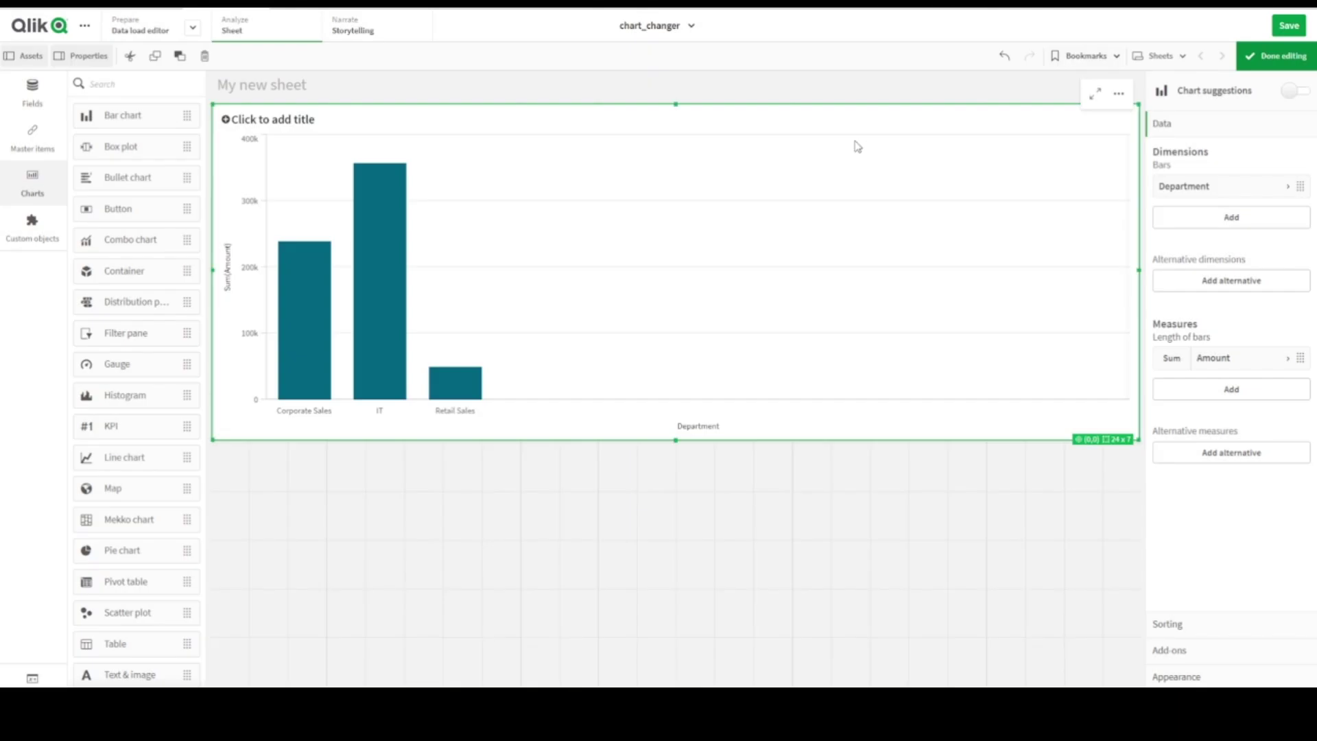
left_click_drag(675, 103, 676, 153)
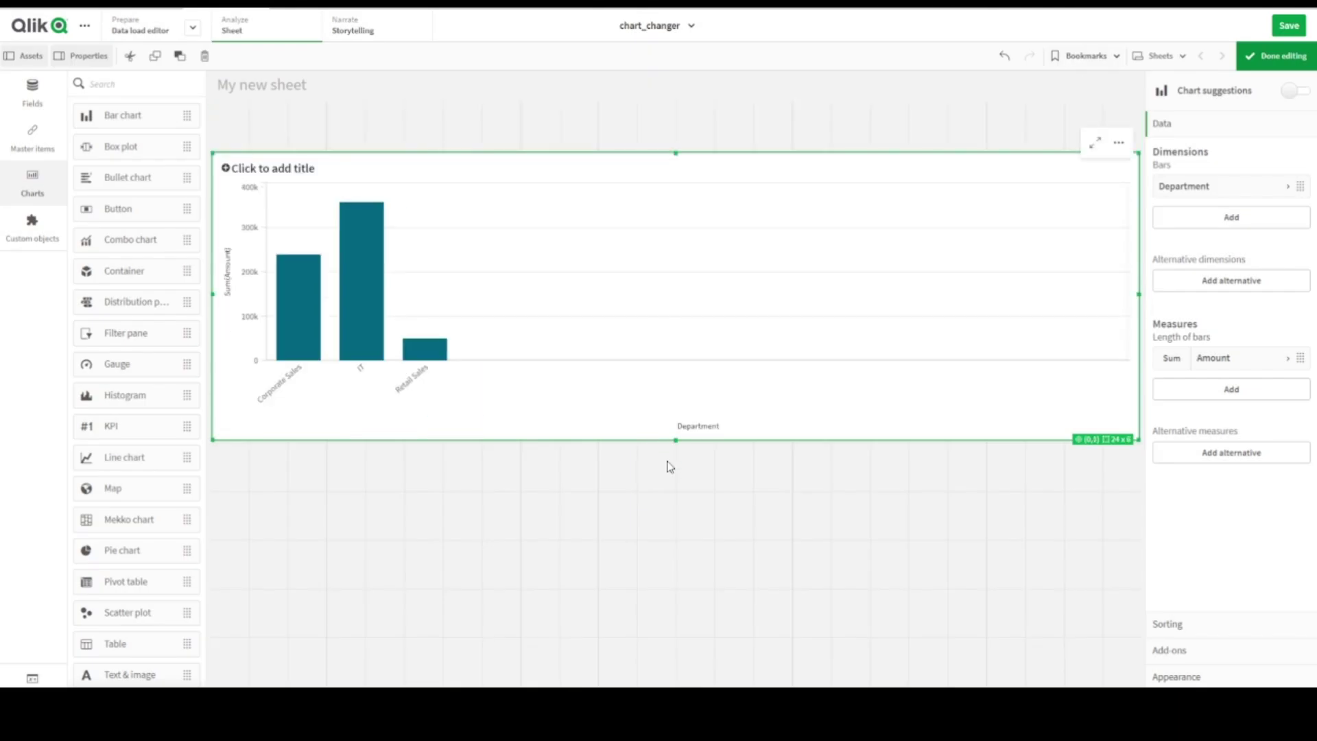
left_click_drag(676, 439, 676, 489)
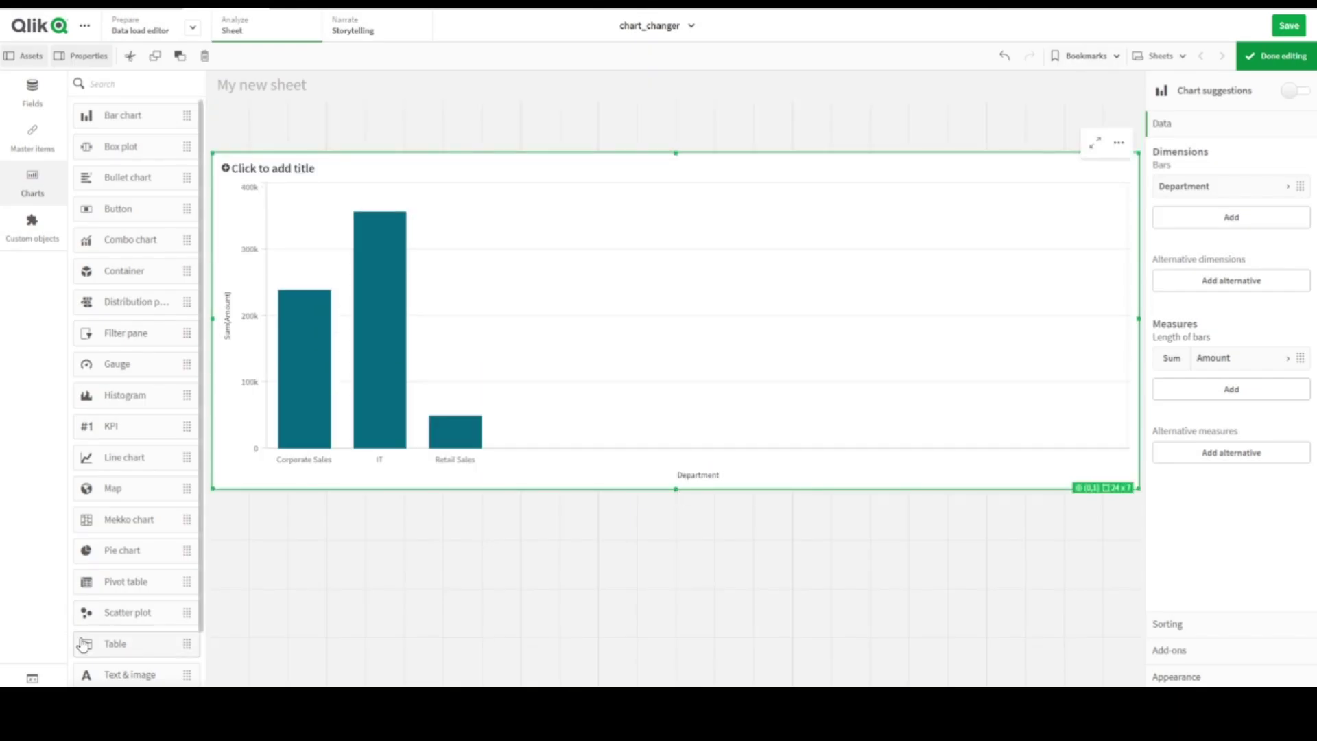
- Create variable v_changer with definition department, copying that text into the description
left_click(33, 679)
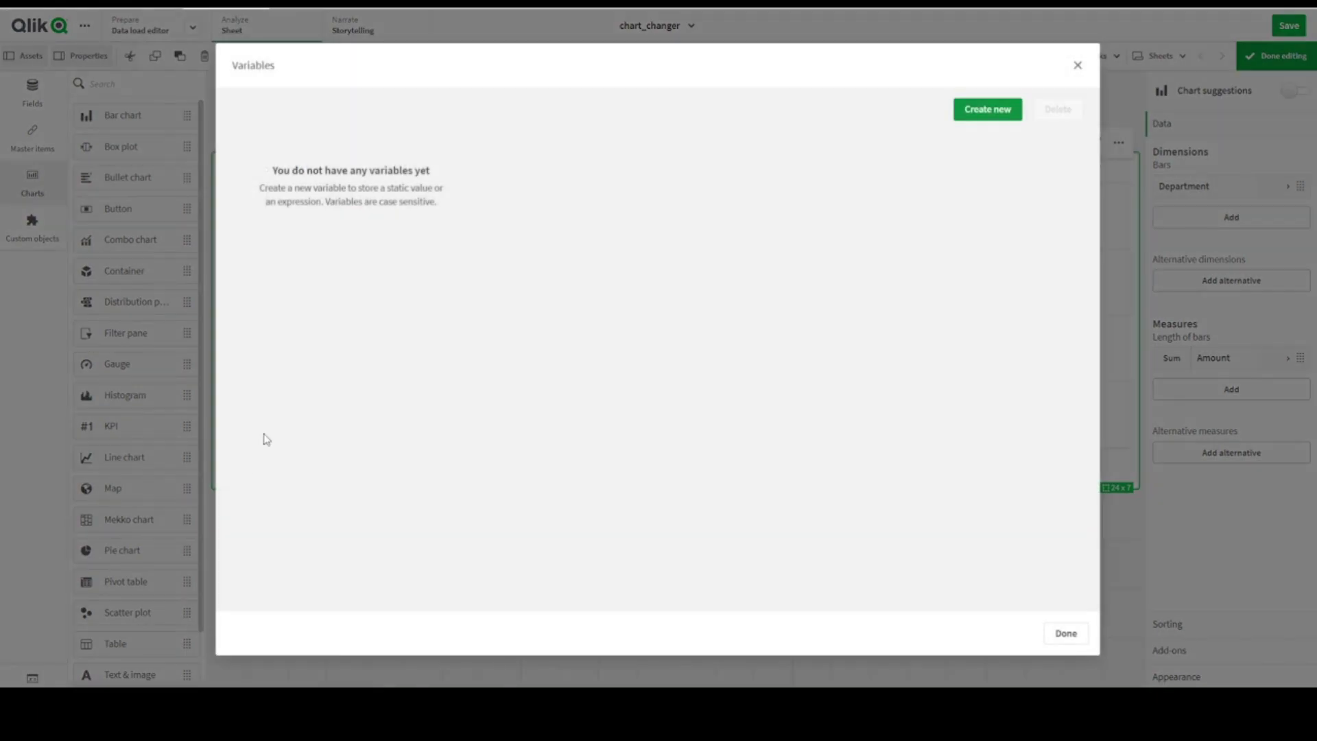
left_click(997, 121)
left_click(463, 282)
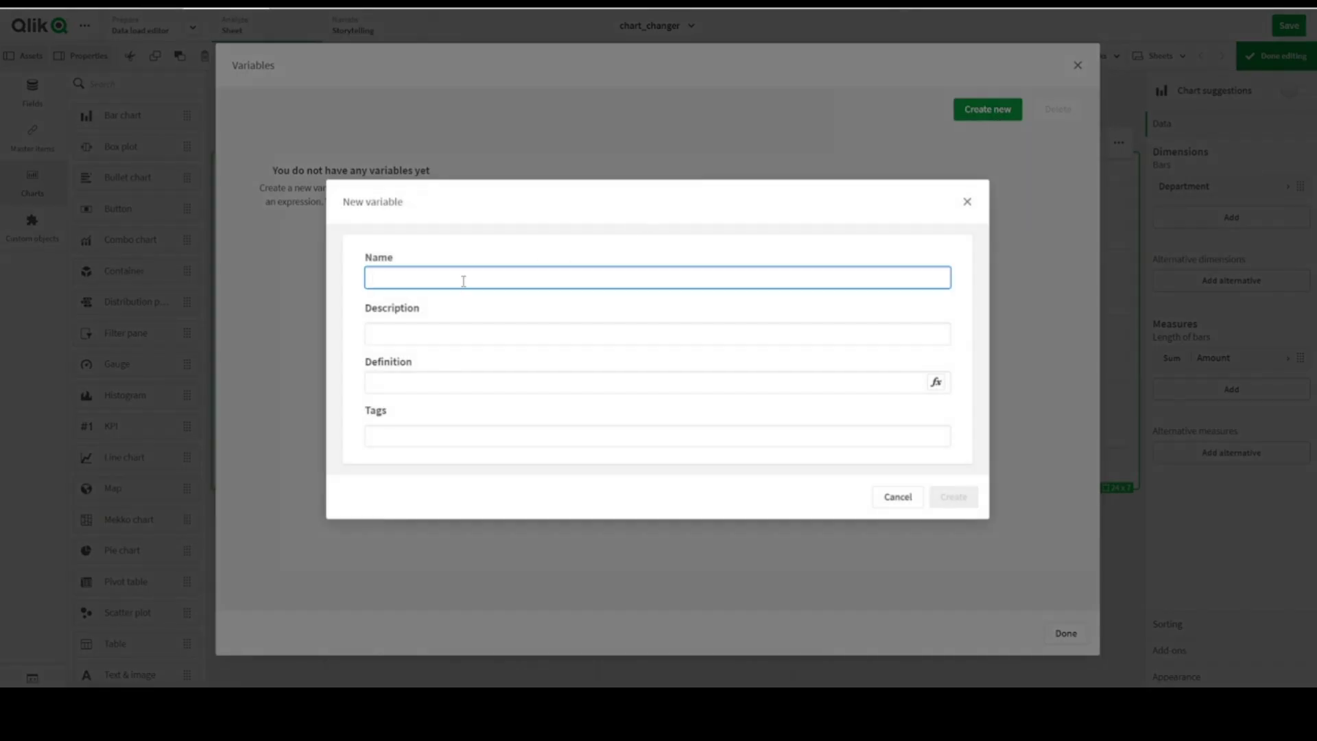
type("v_changer")
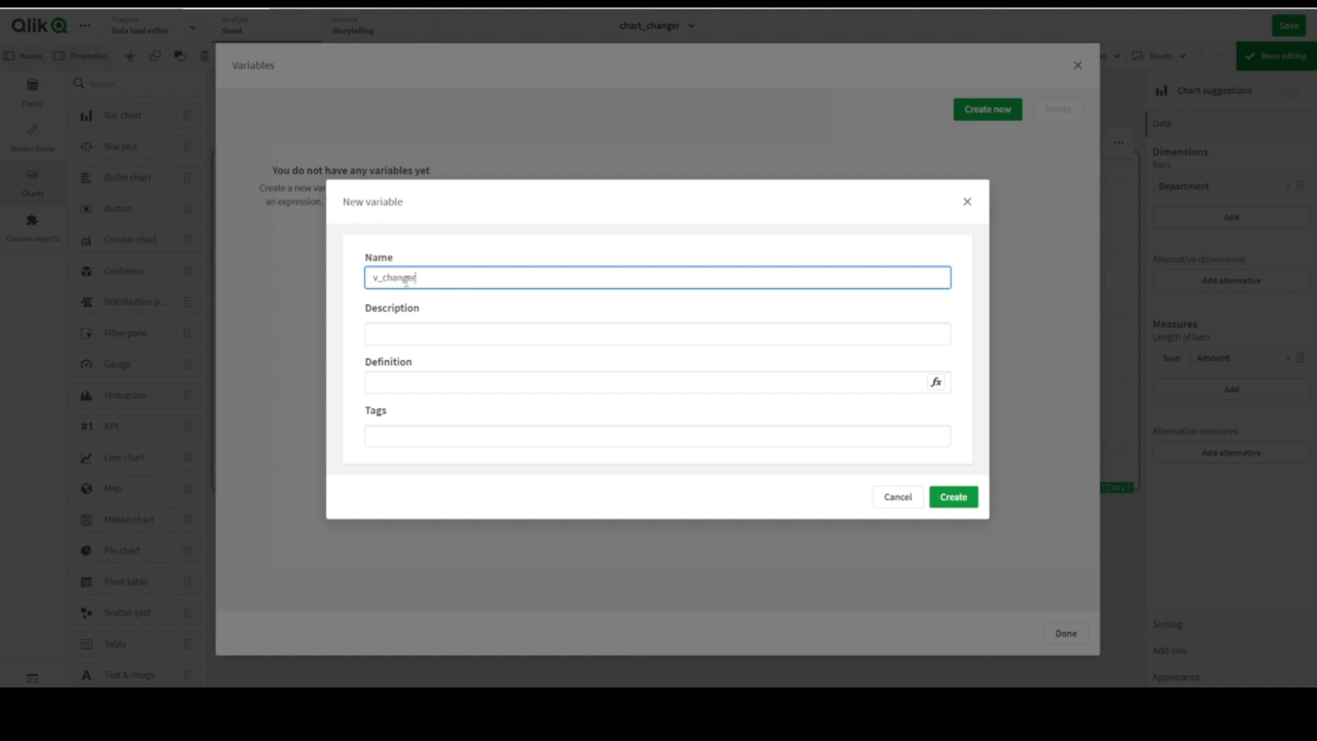
left_click(407, 379)
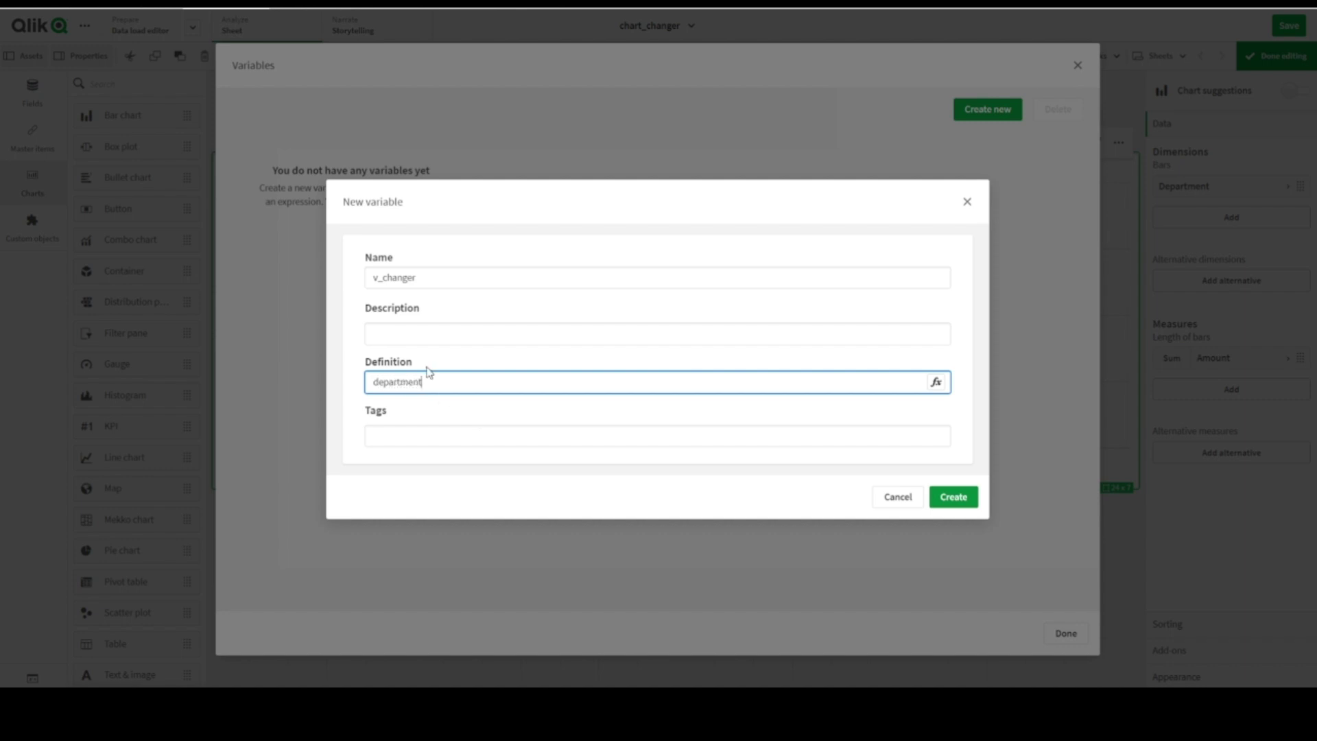
left_click_drag(424, 381, 357, 381)
key("ctrl+c")
left_click(400, 334)
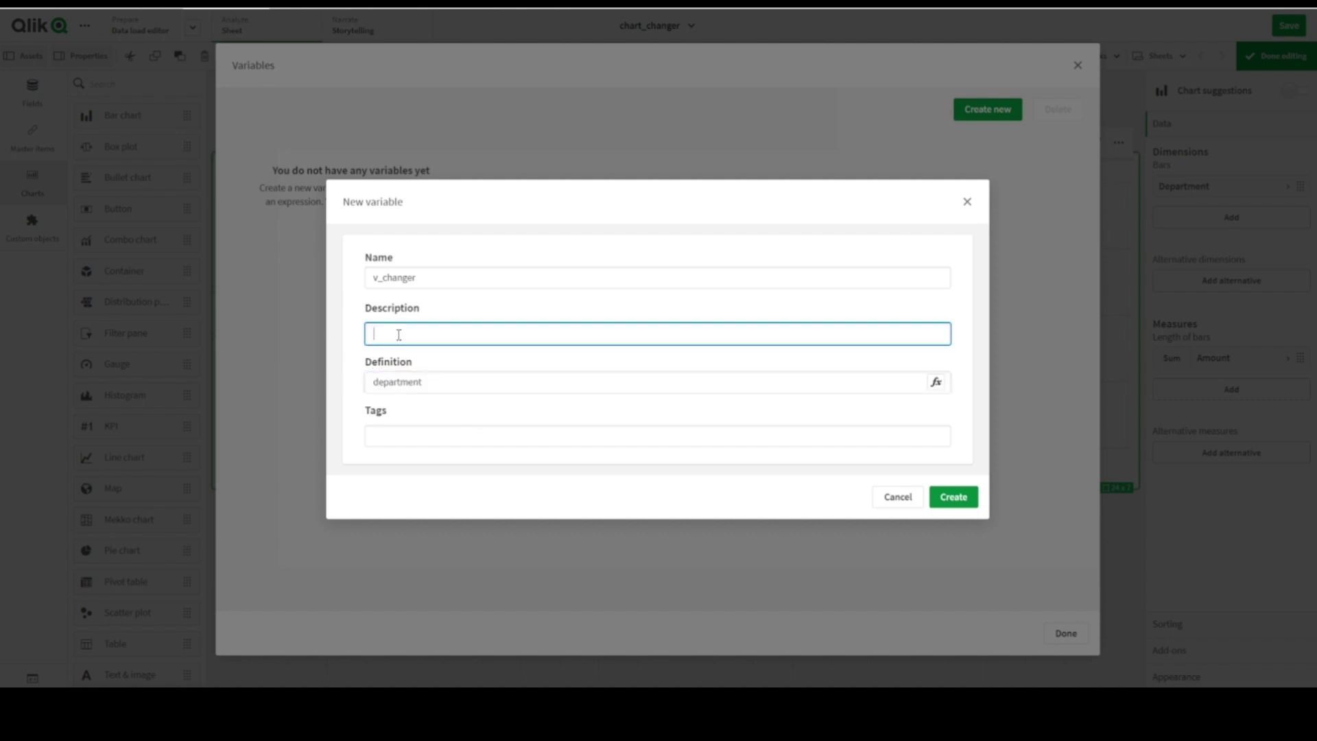
key("ctrl+v")
left_click(957, 498)
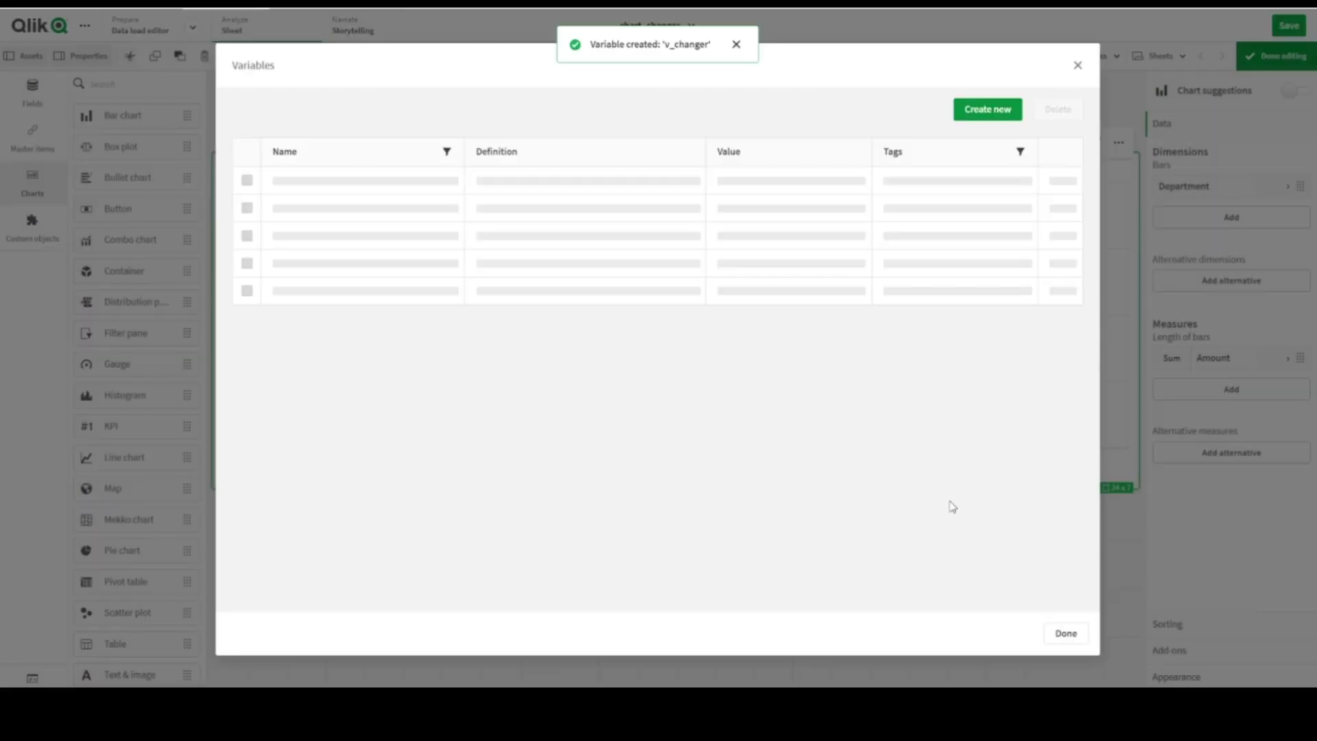
left_click(1071, 634)
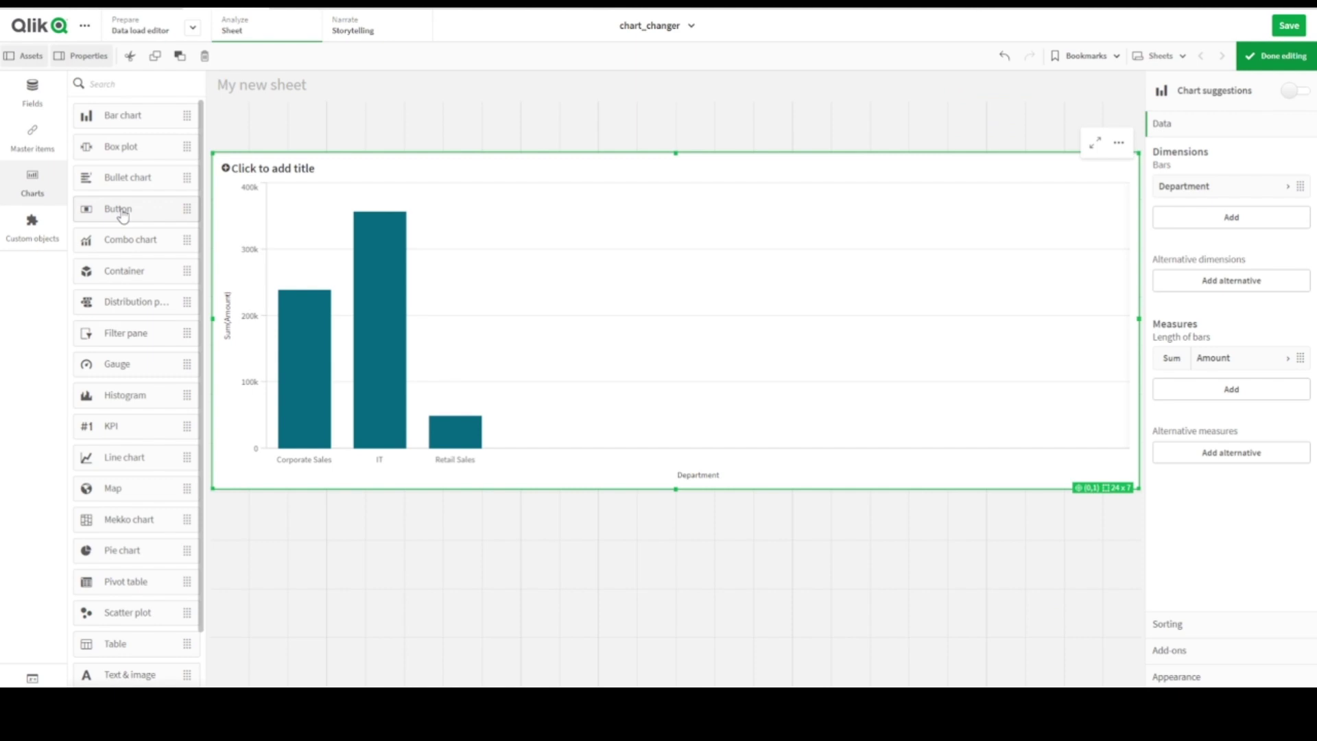
- Place a narrow button above the bar chart, hide its title, and label it Department
left_click_drag(124, 209, 283, 133)
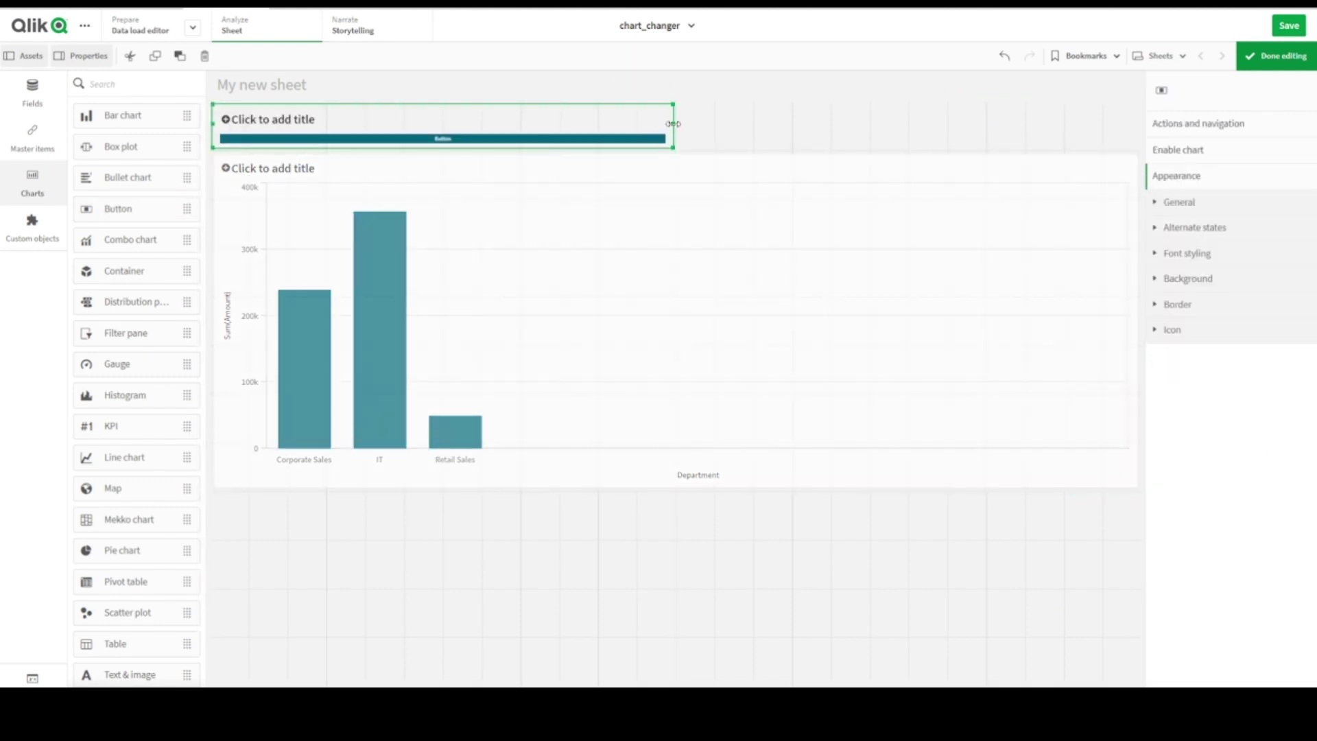
left_click_drag(671, 125, 480, 129)
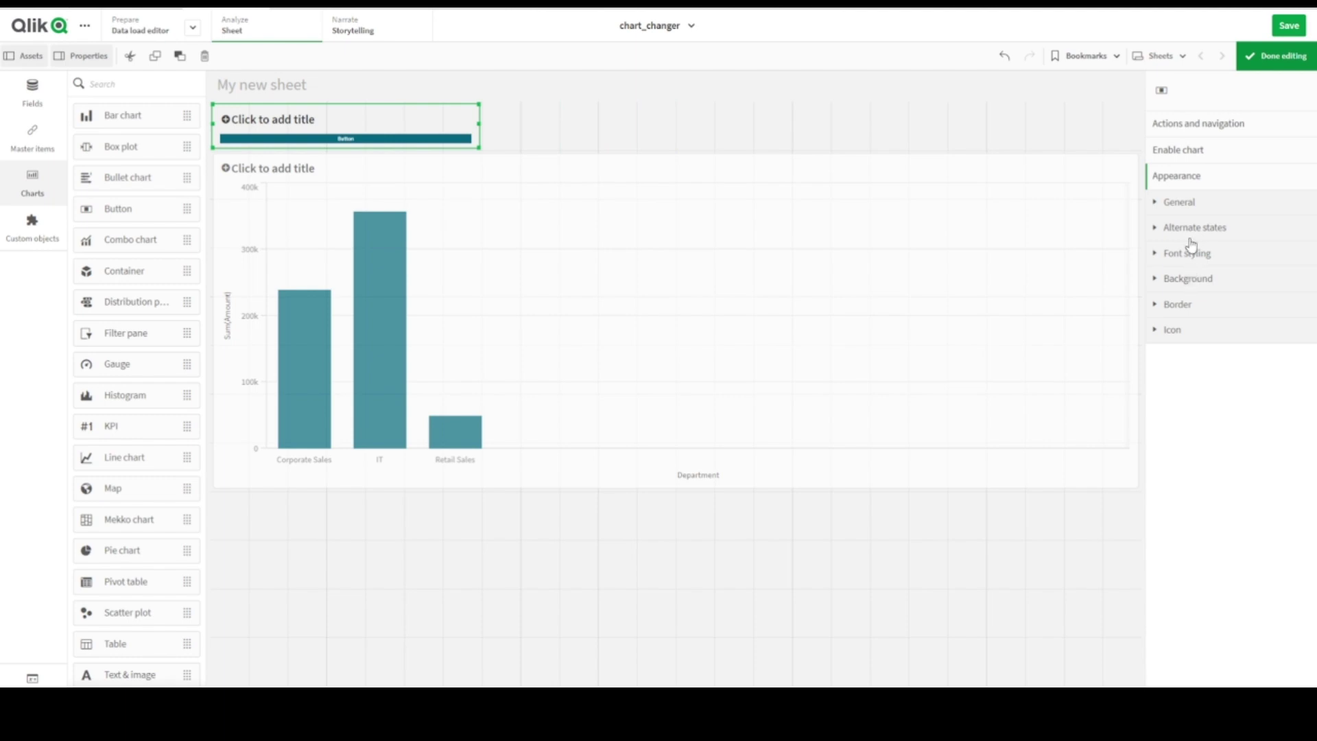
left_click(1179, 202)
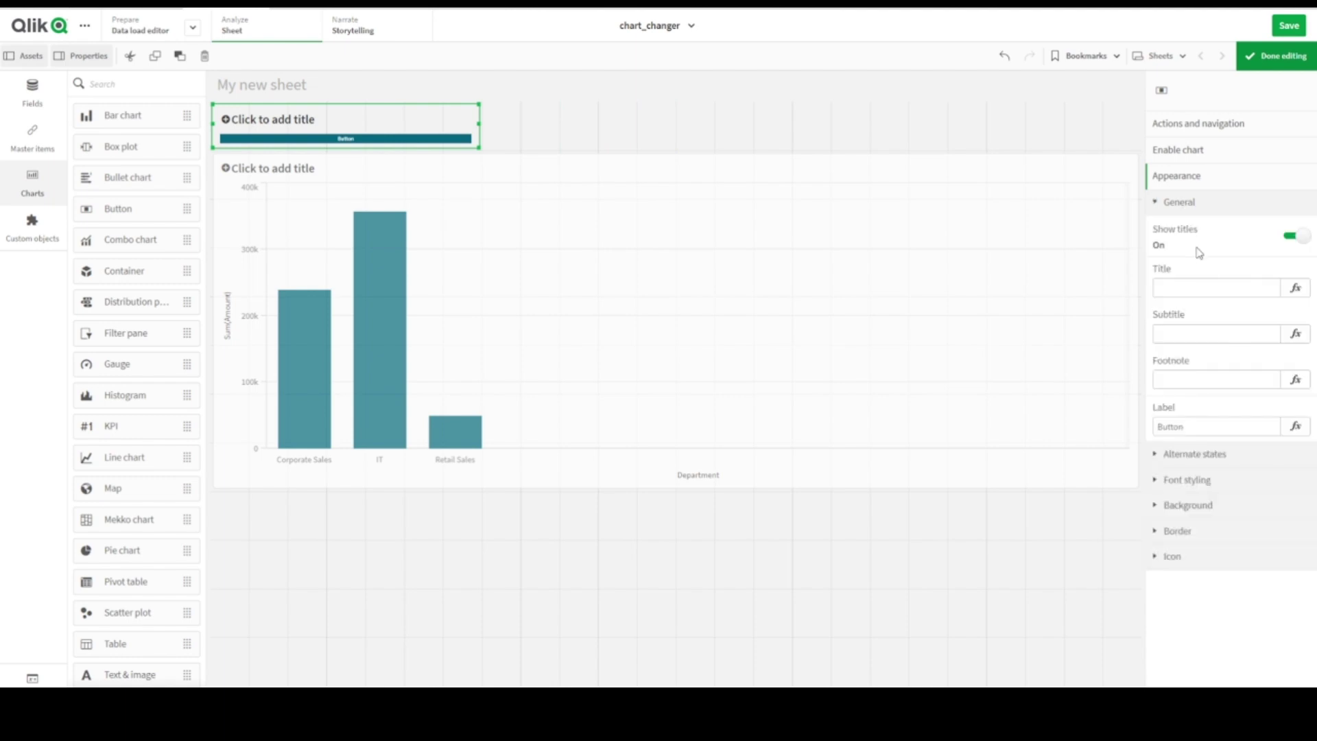
left_click(1290, 236)
left_click(1155, 289)
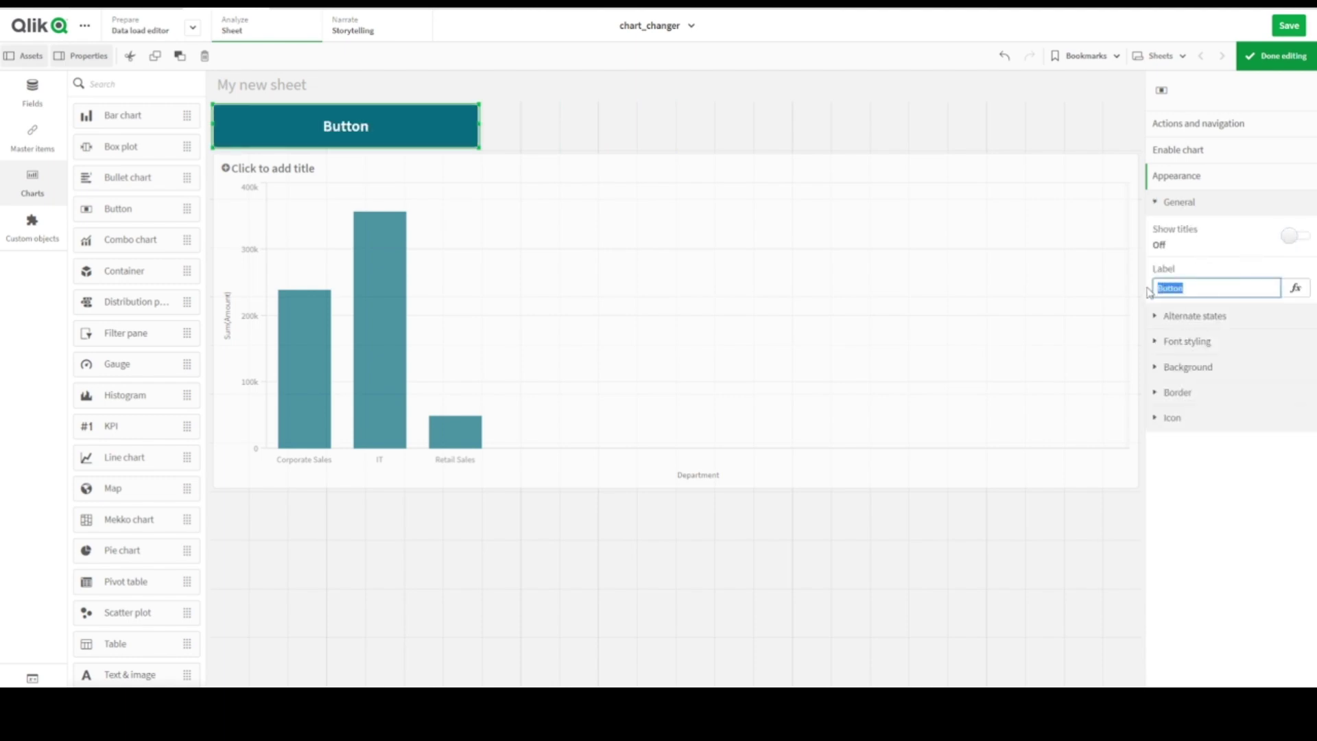
type("Department")
key("Return")
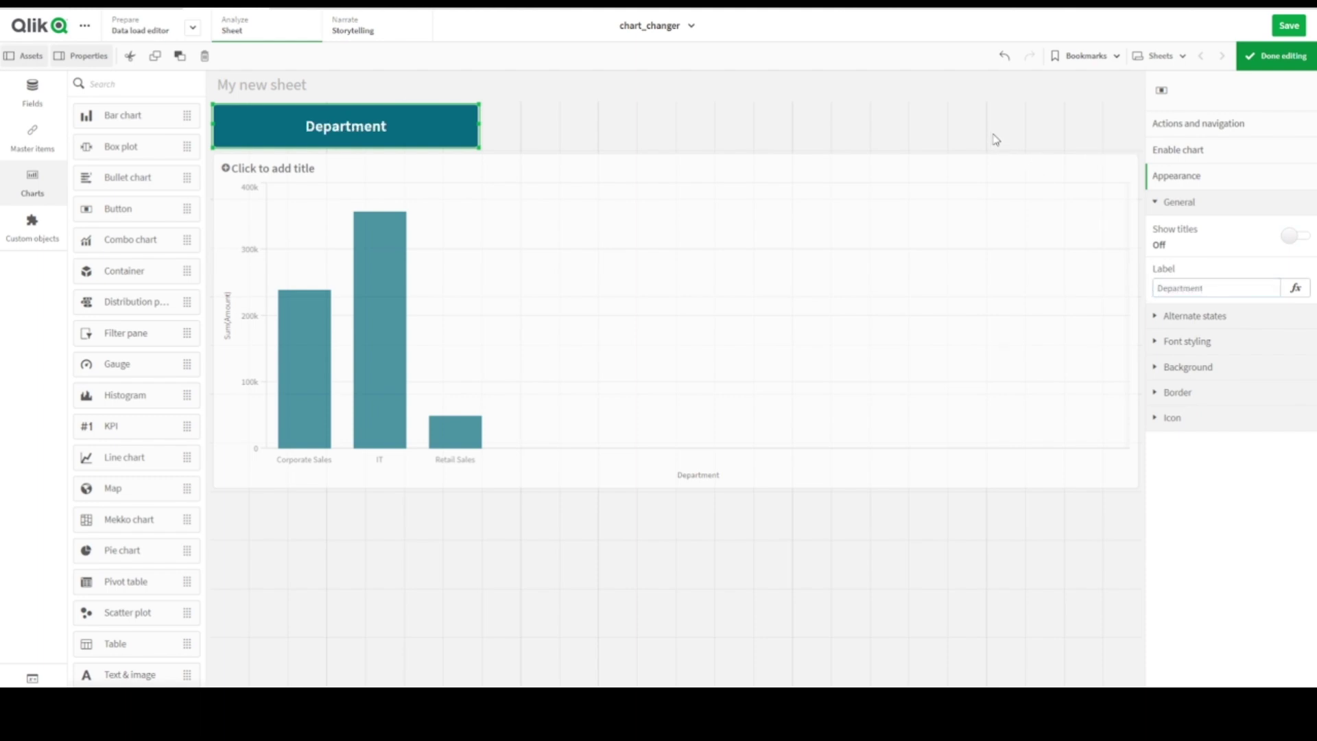
- Give the Department button a Set variable value action assigning department to v_changer
left_click(1208, 124)
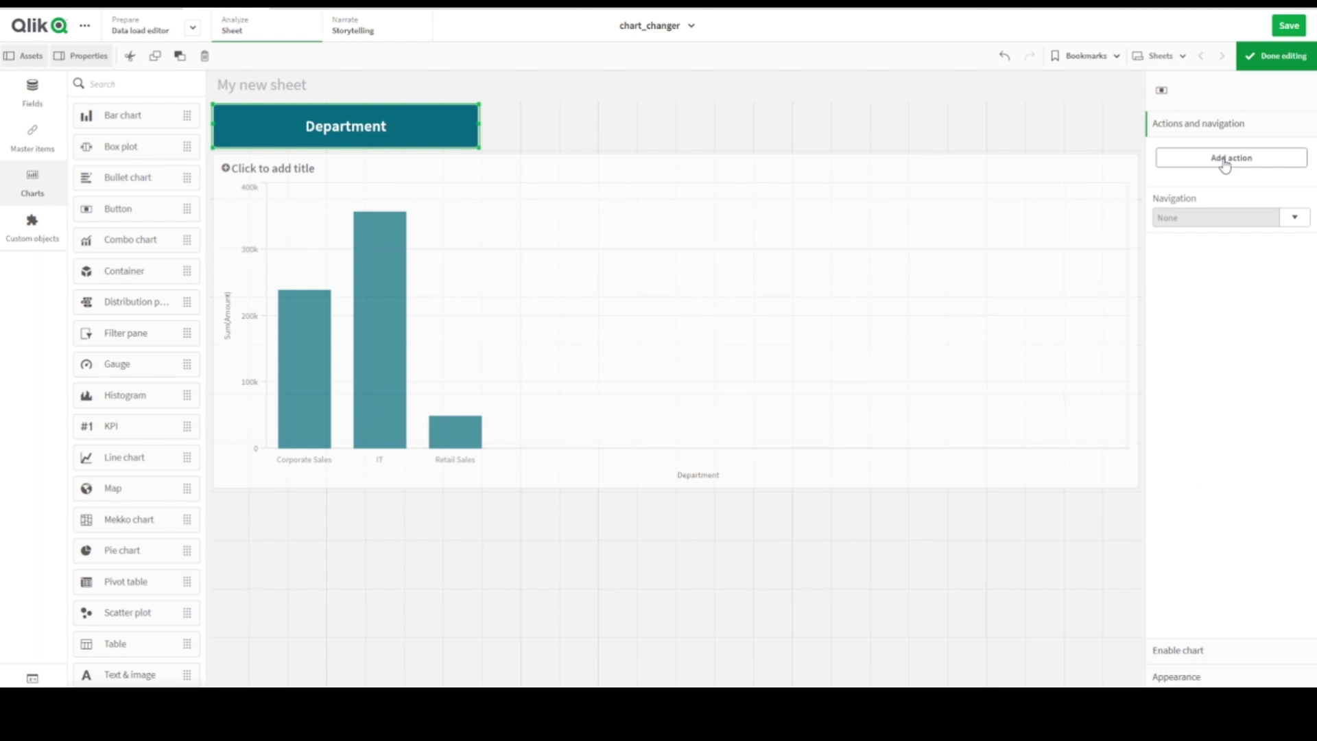
left_click(1224, 160)
left_click(1287, 244)
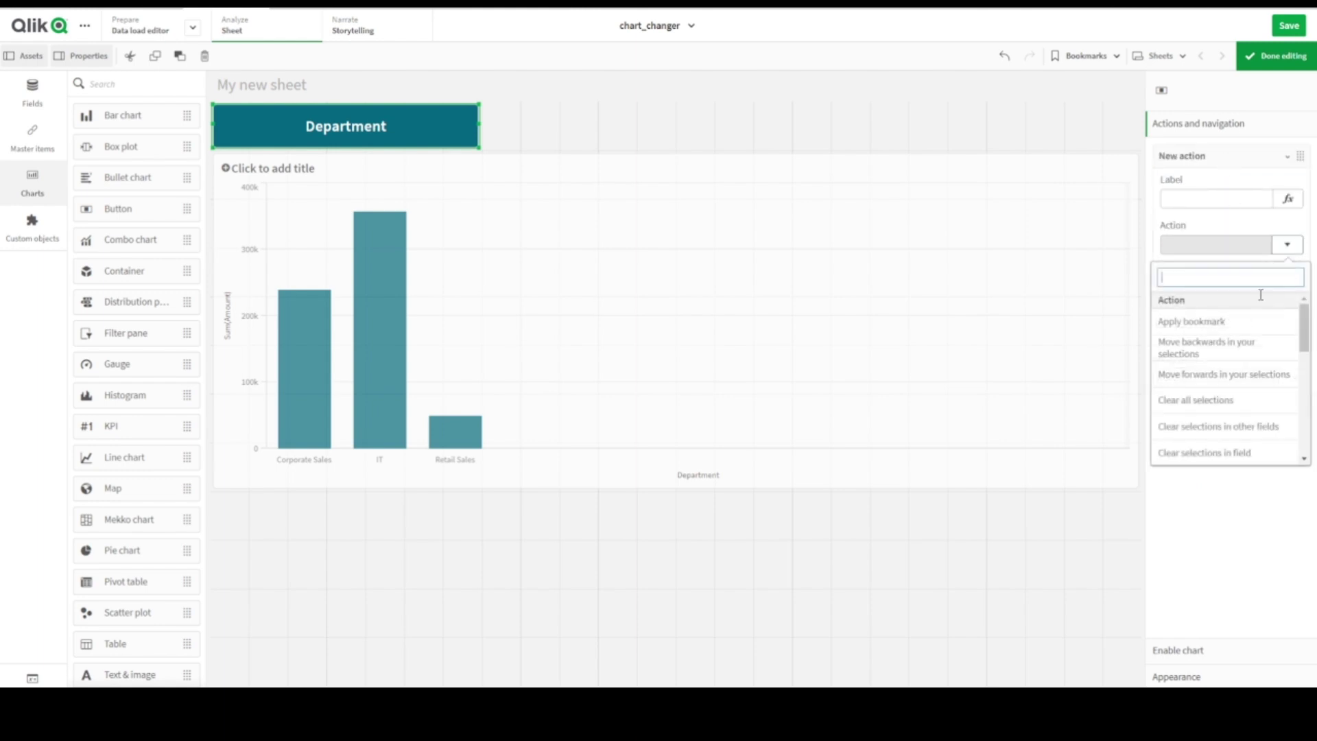
scroll(1245, 374, "down", 3)
scroll(1245, 373, "down", 2)
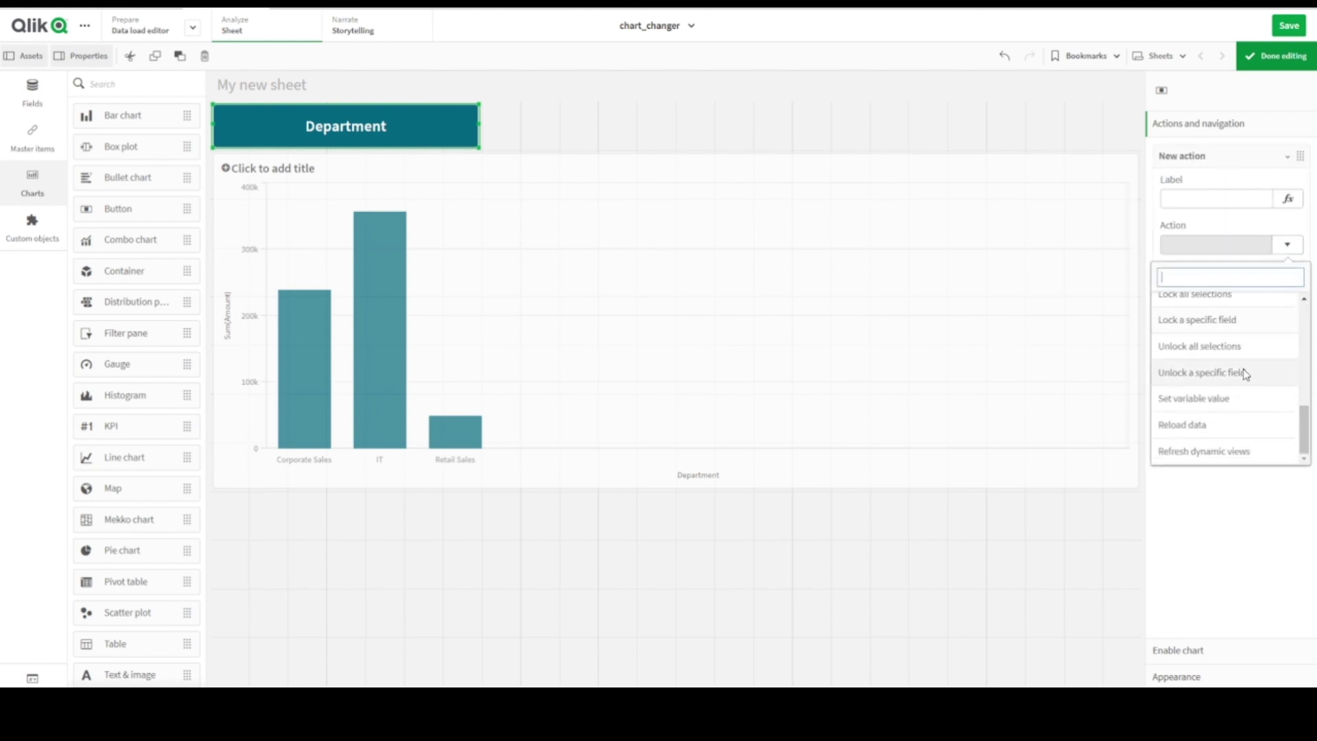
left_click(1217, 406)
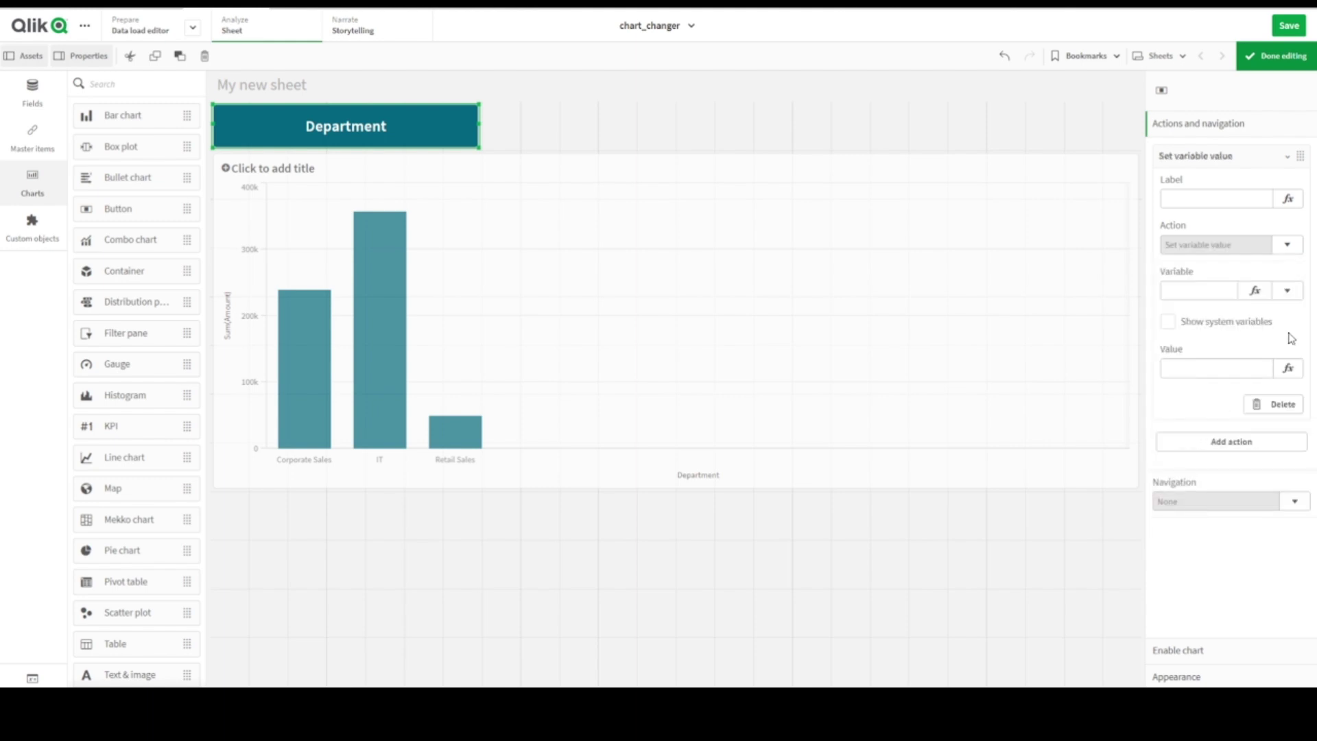
left_click(1287, 290)
left_click(1194, 368)
left_click(1201, 376)
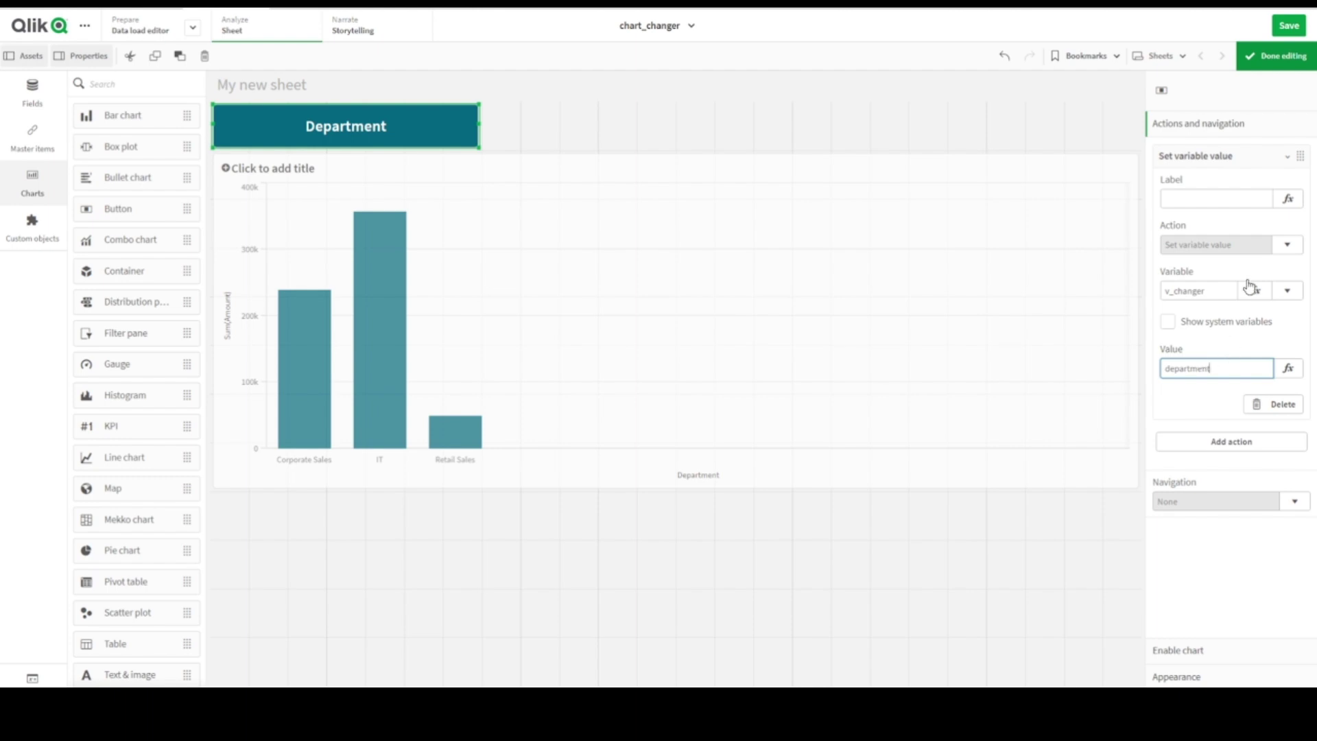
left_click(1239, 156)
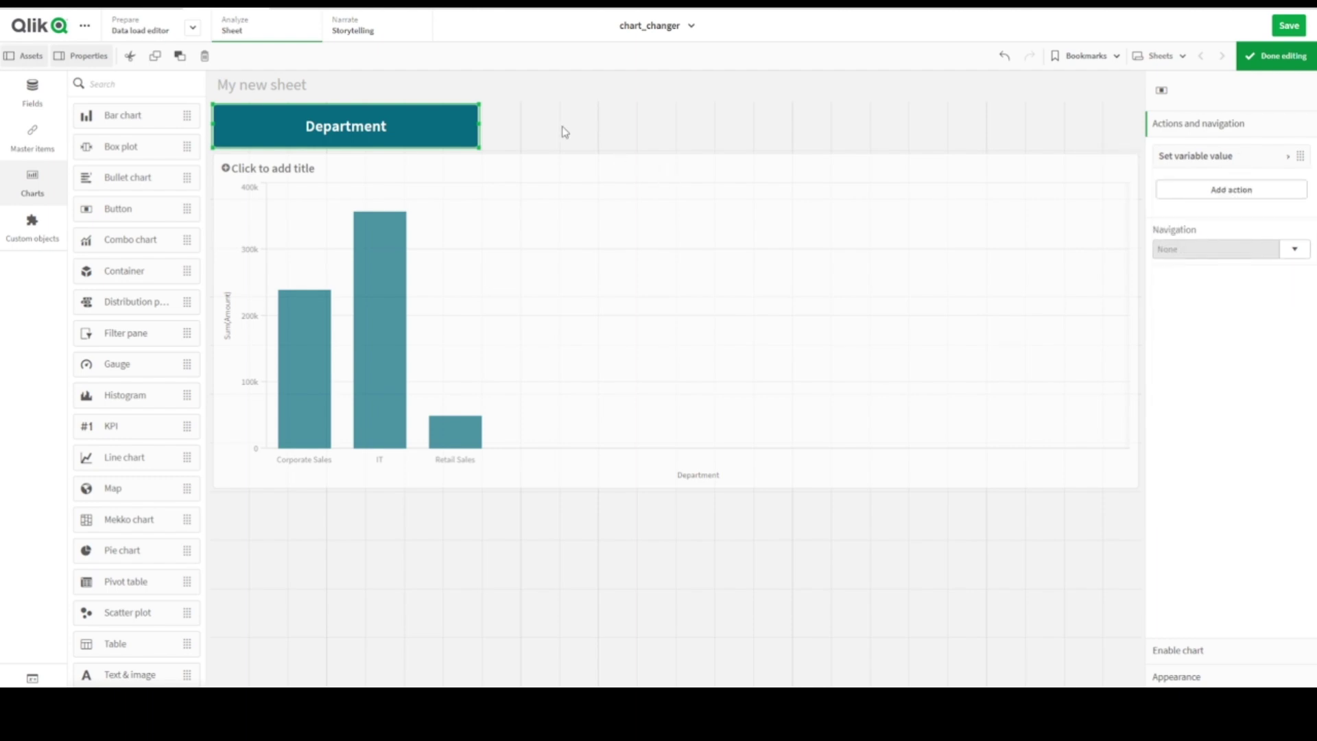
left_click(564, 131)
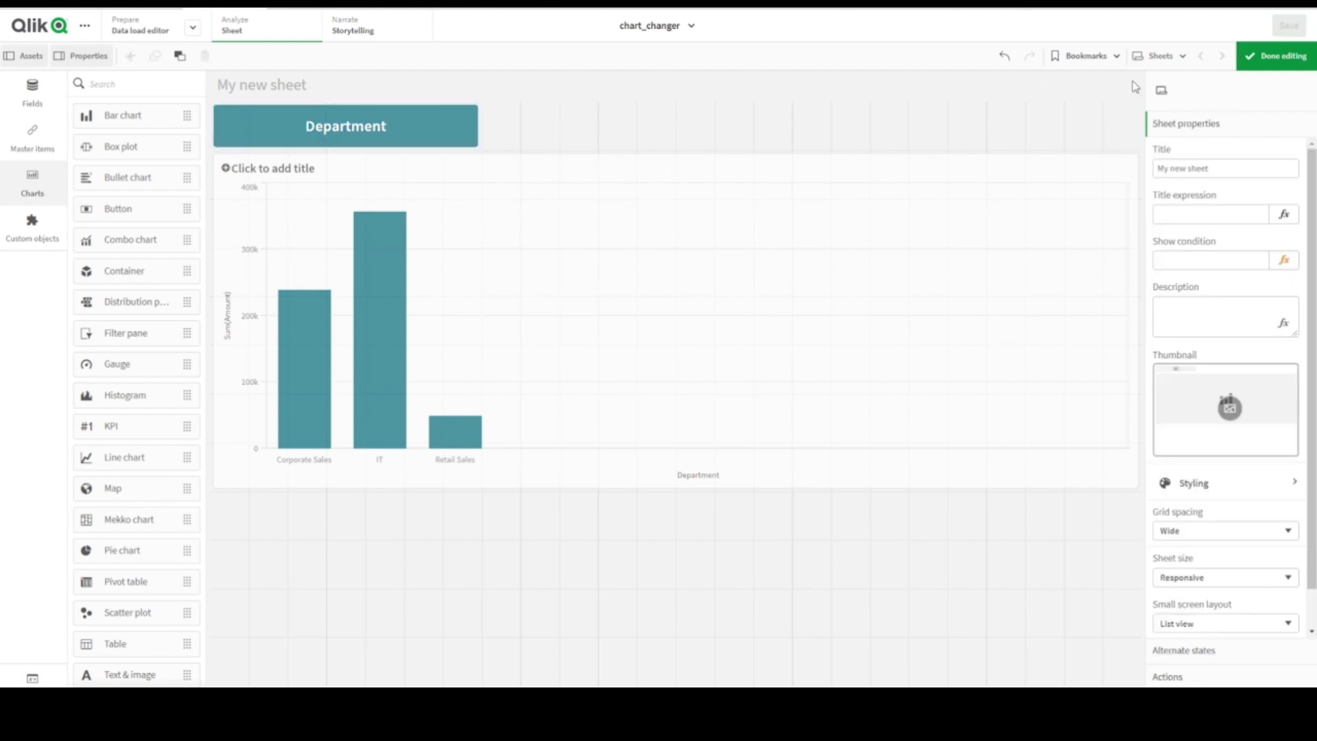
- Copy the Department button and paste a duplicate beside it
right_click(393, 137)
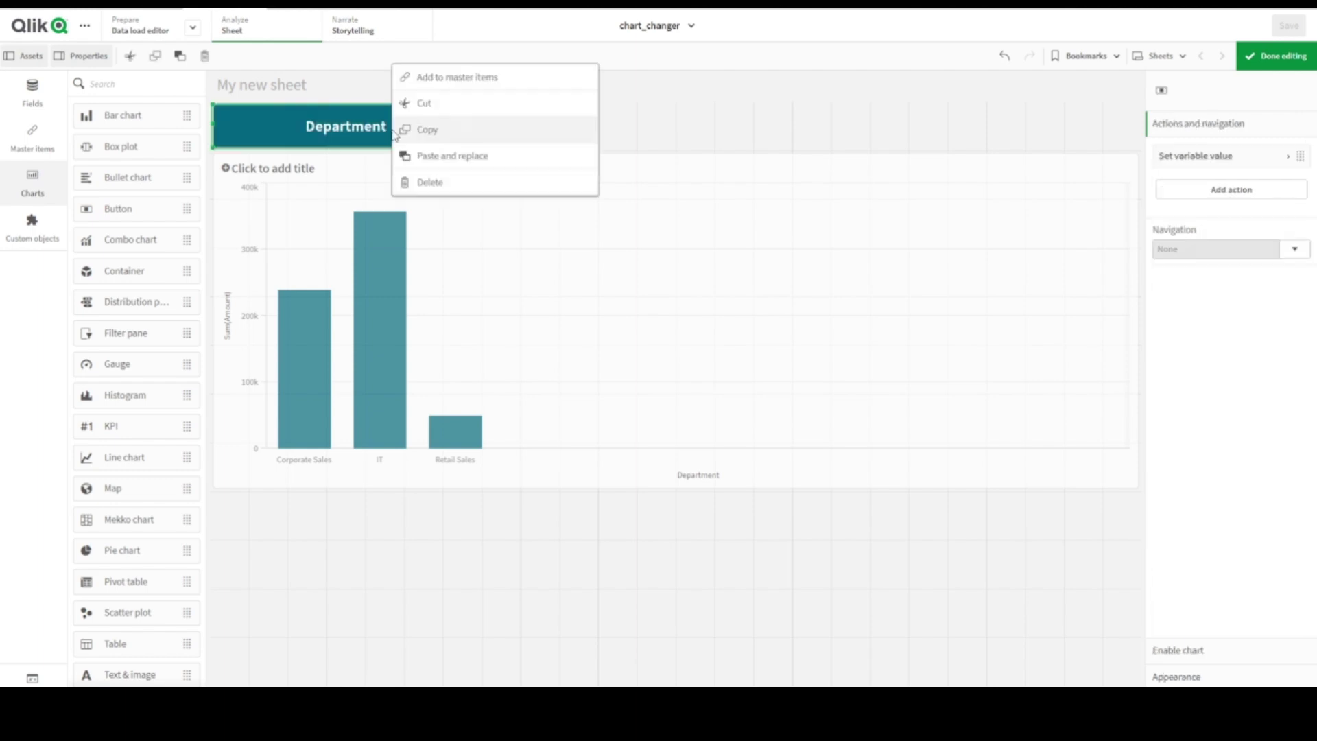
left_click(428, 131)
right_click(572, 122)
left_click(571, 121)
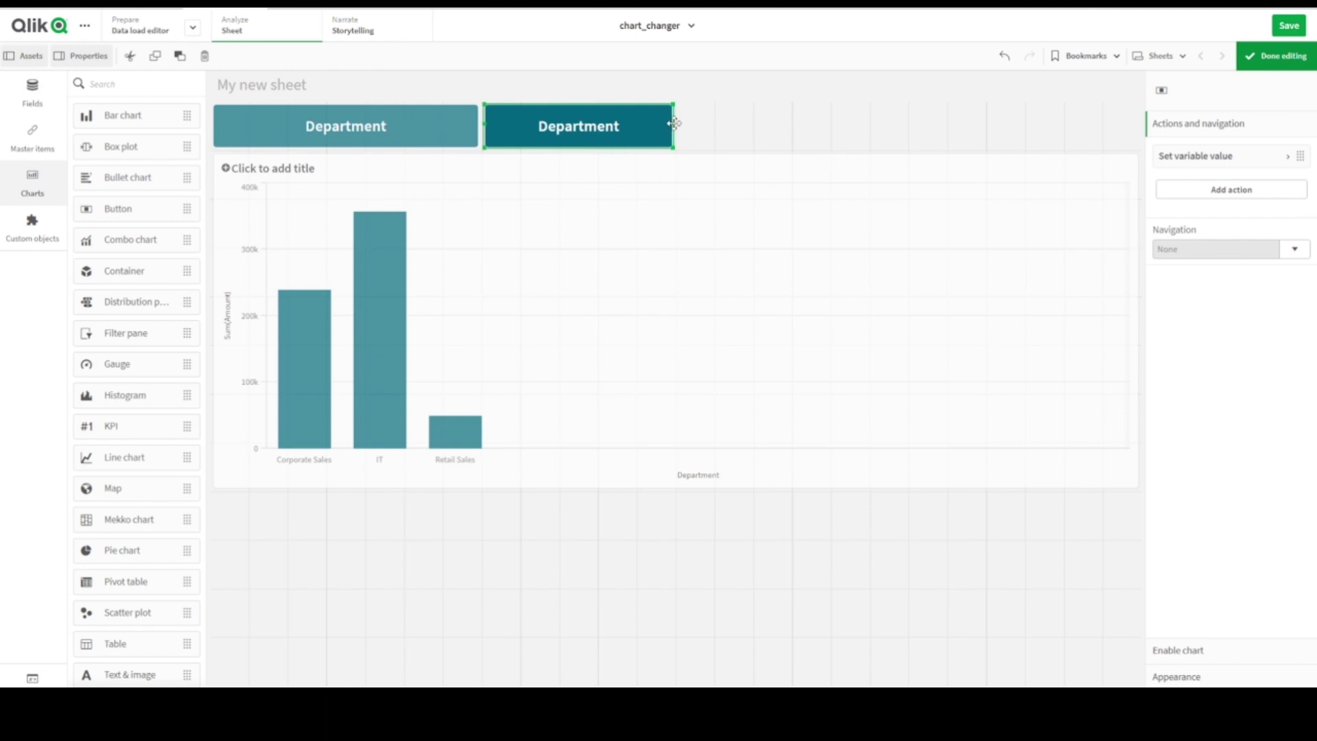
- Widen the duplicate button and change its label to Fullname
left_click_drag(673, 123, 711, 123)
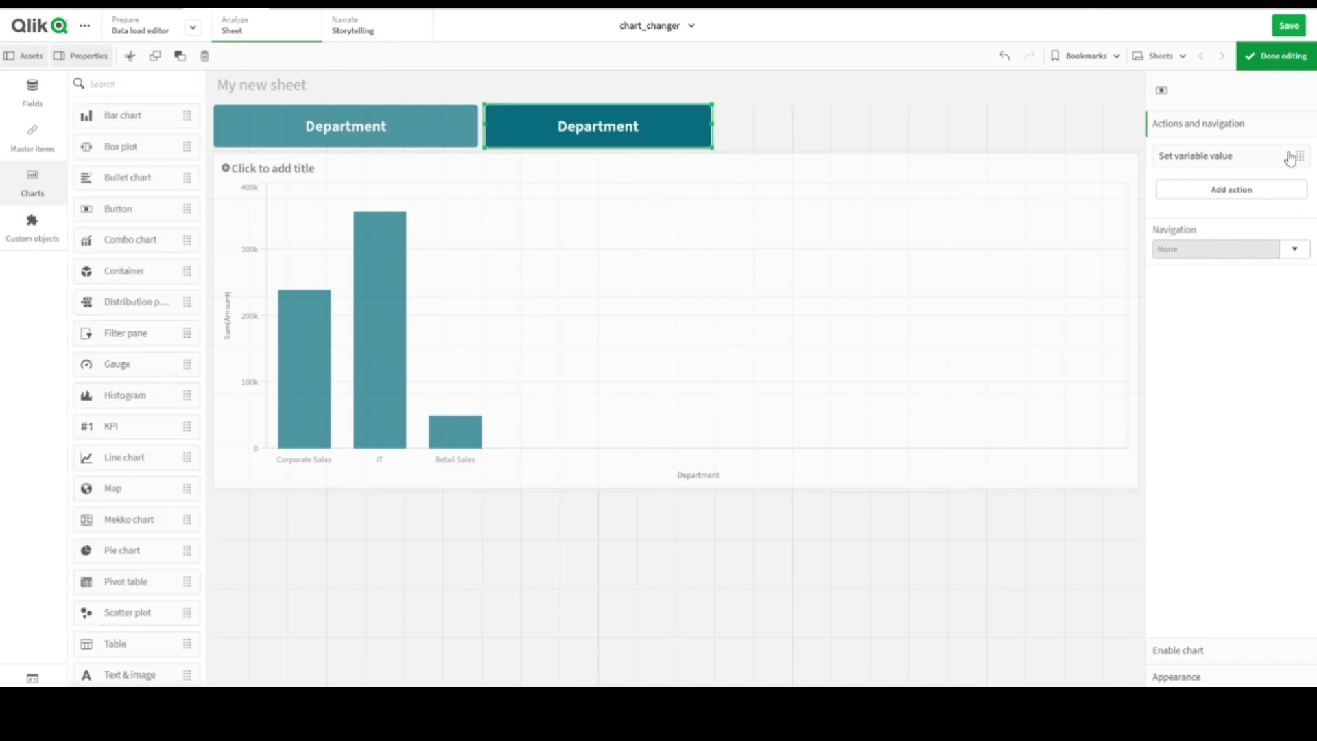
left_click(1208, 679)
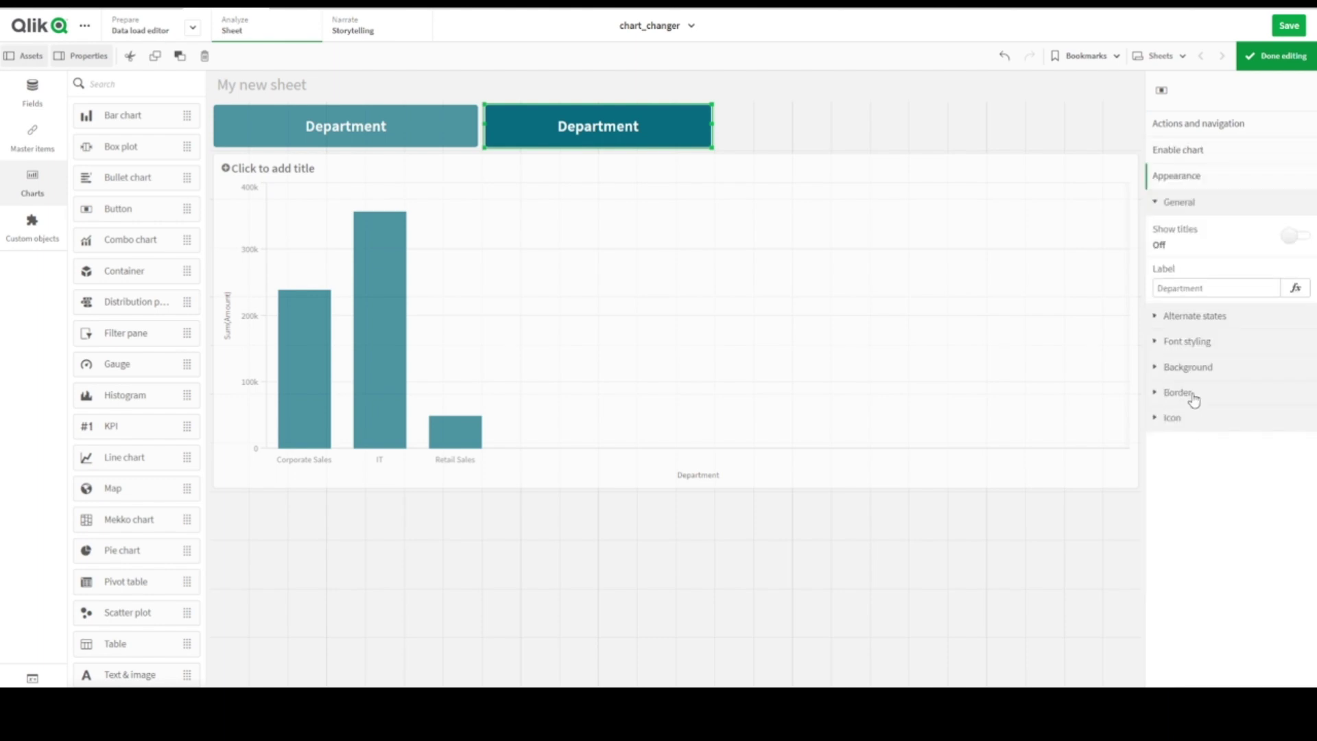
left_click_drag(1214, 287, 1158, 287)
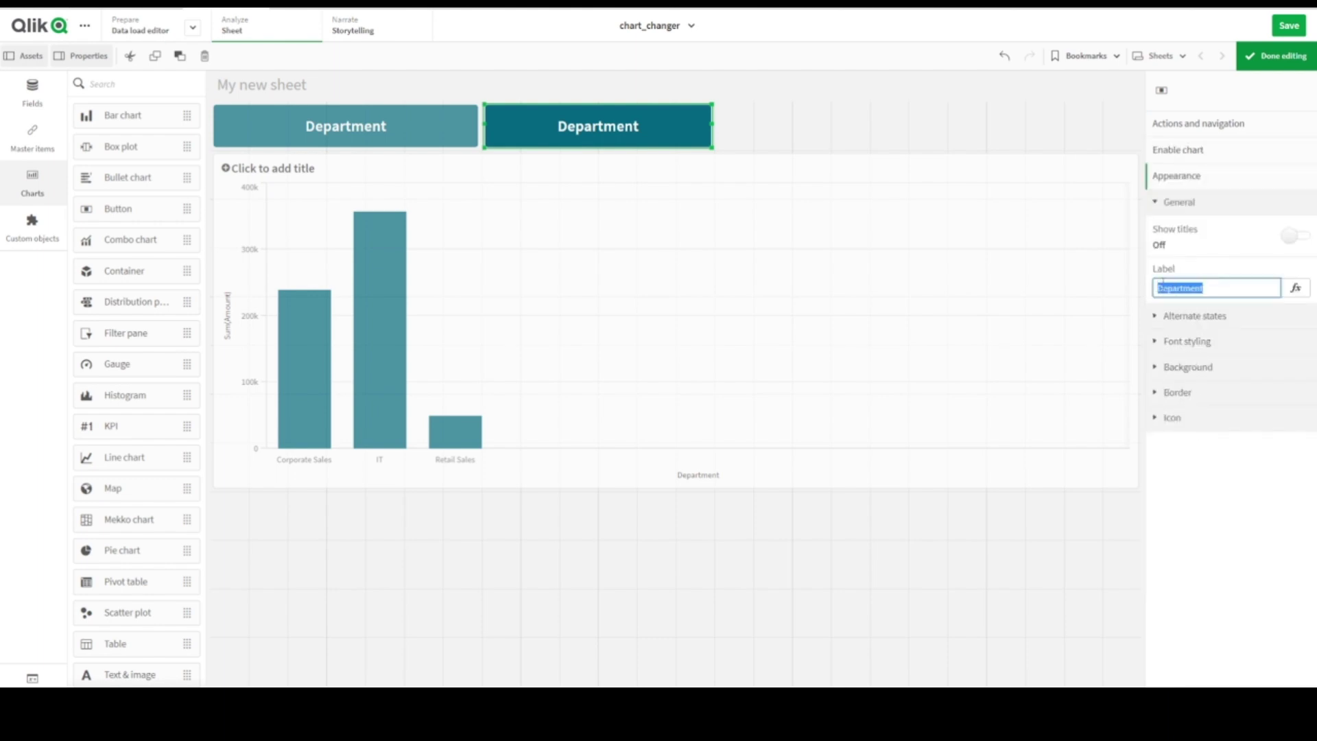
type("Fullname")
left_click(1207, 506)
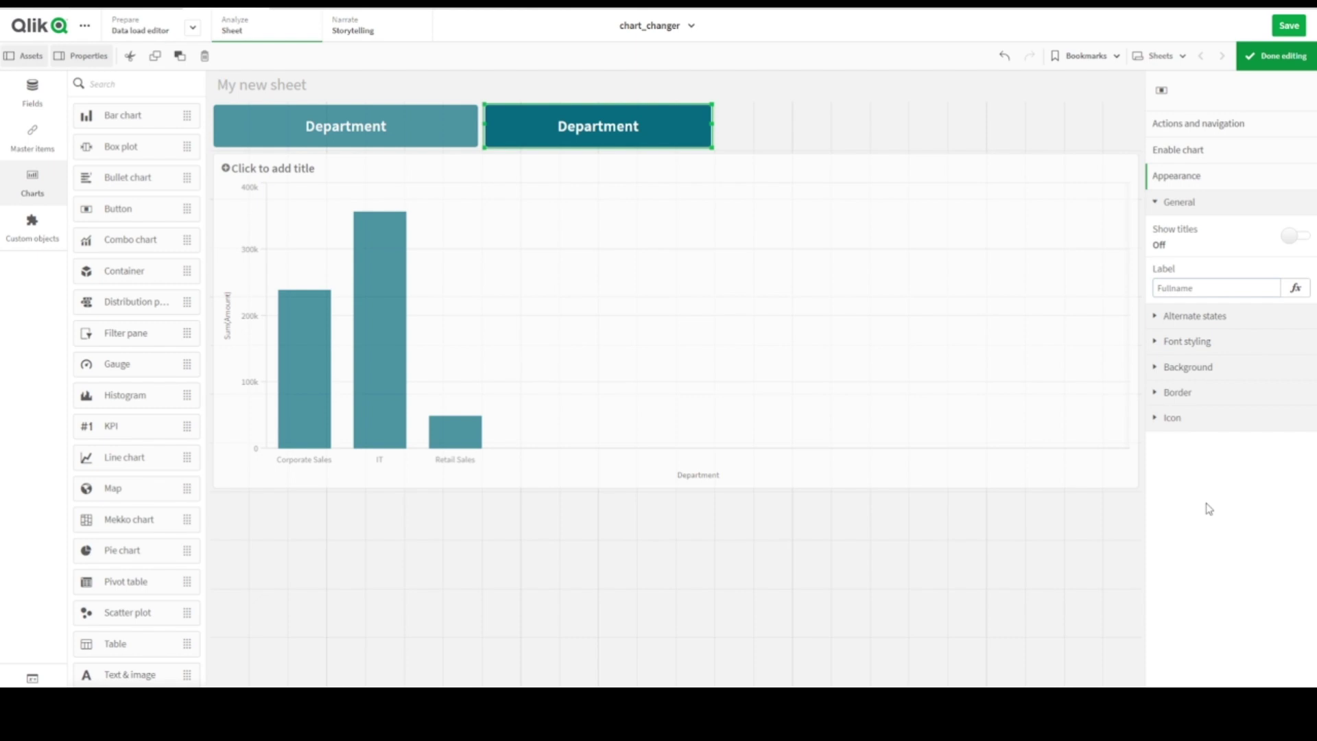
left_click(1168, 125)
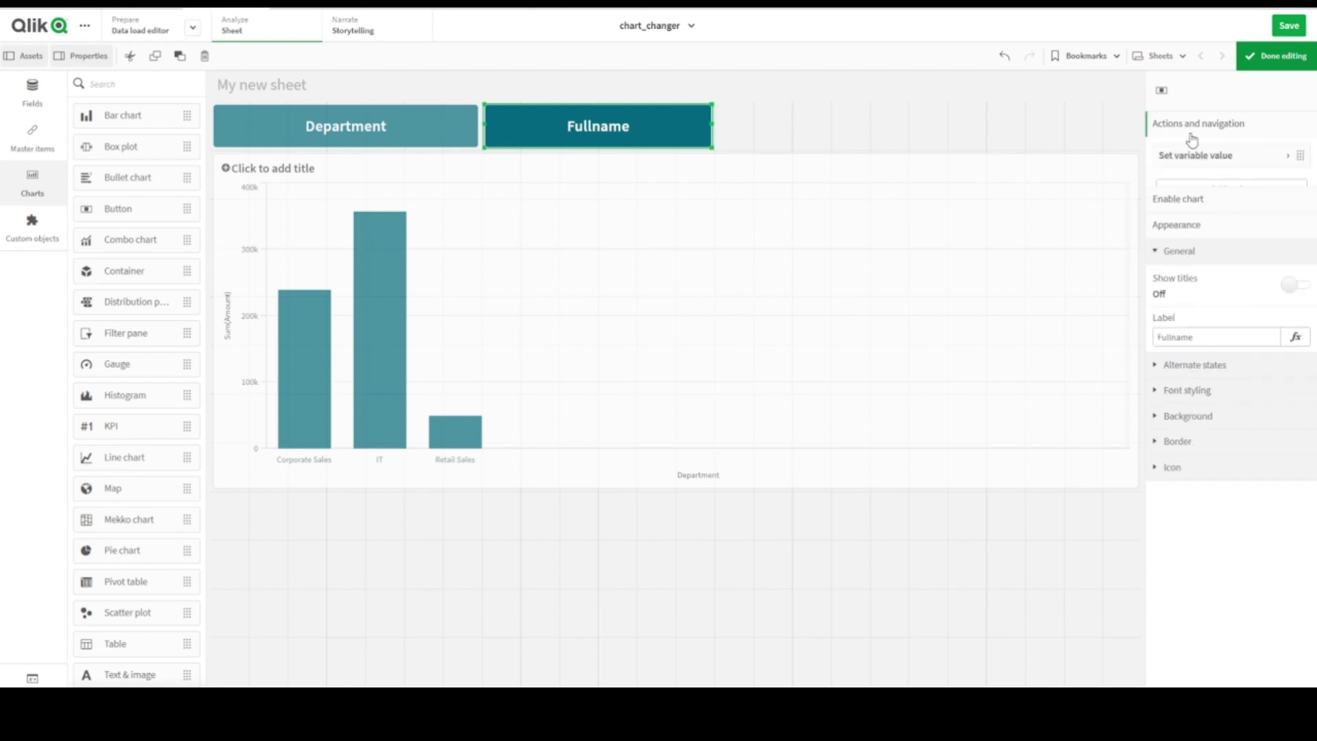
- Change the Fullname button's Set variable value from 'department' to 'fullname'
left_click(1216, 160)
left_click(1172, 368)
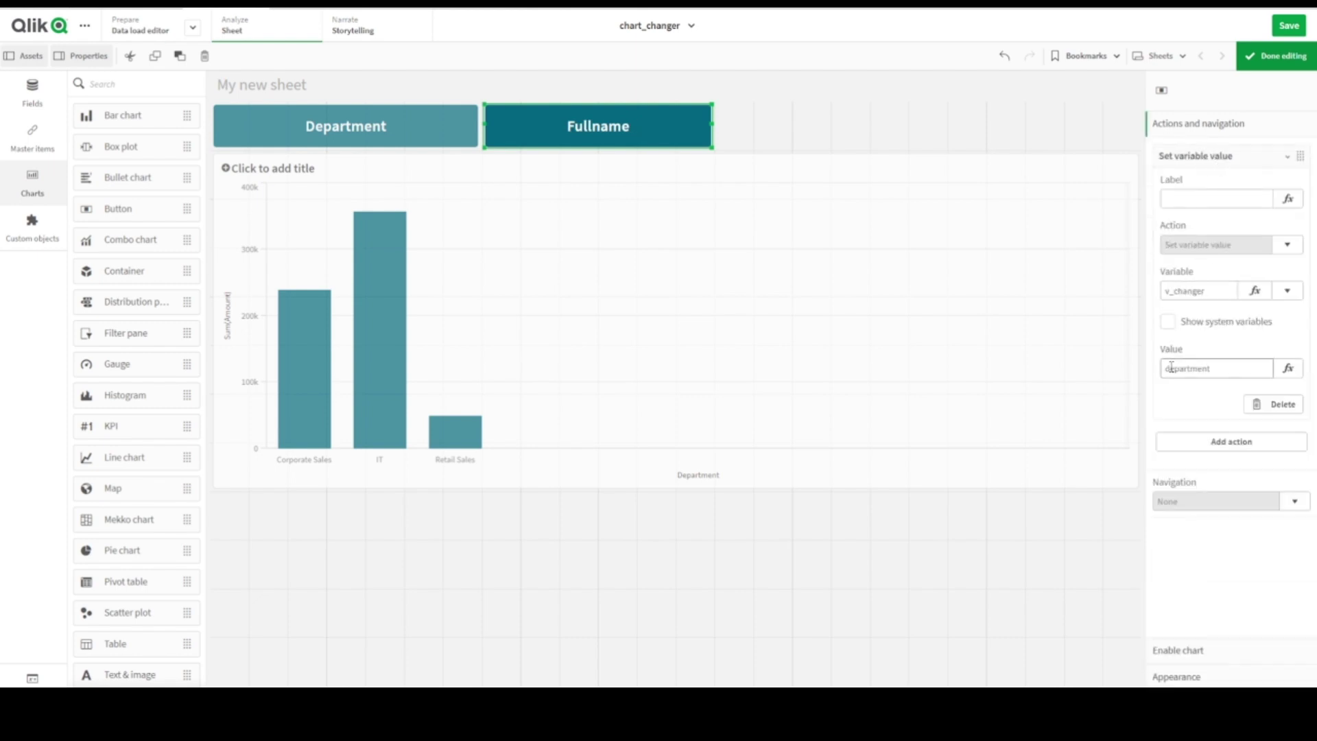
left_click_drag(1222, 369, 1158, 370)
key("BackSpace")
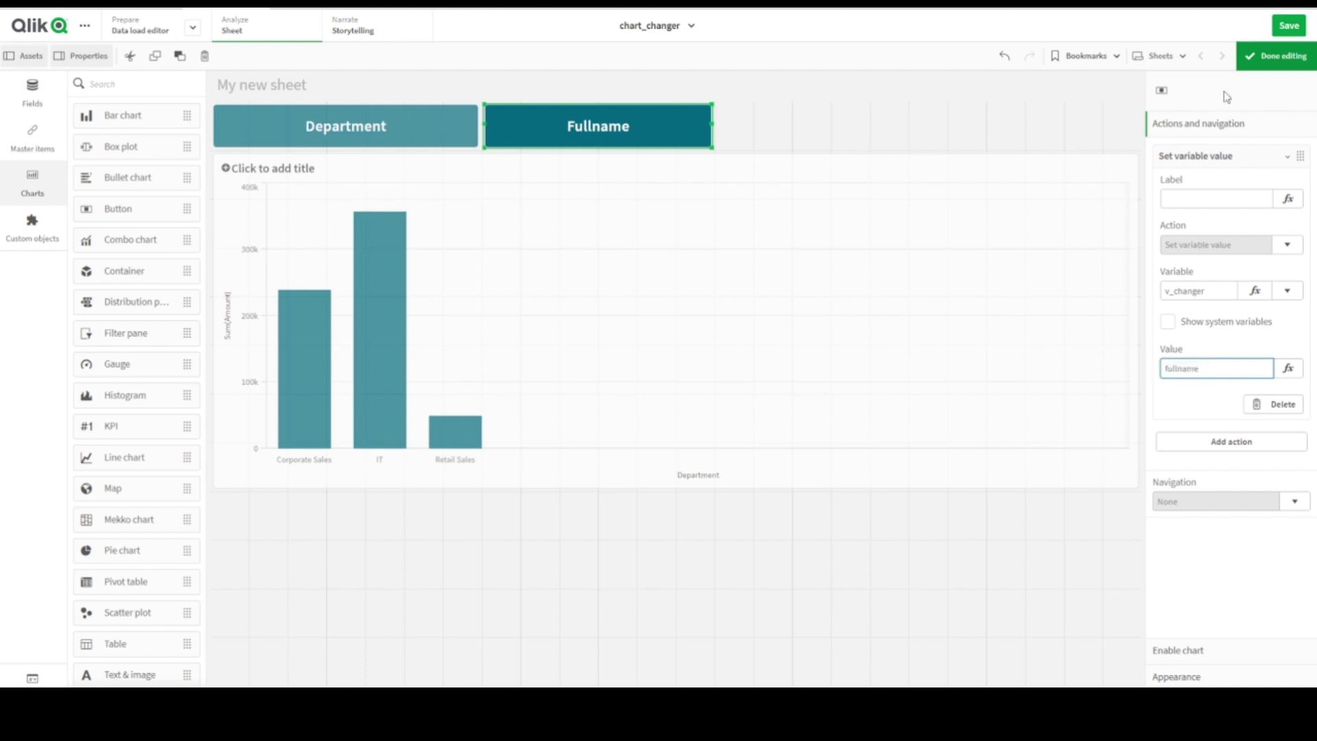
left_click(1278, 55)
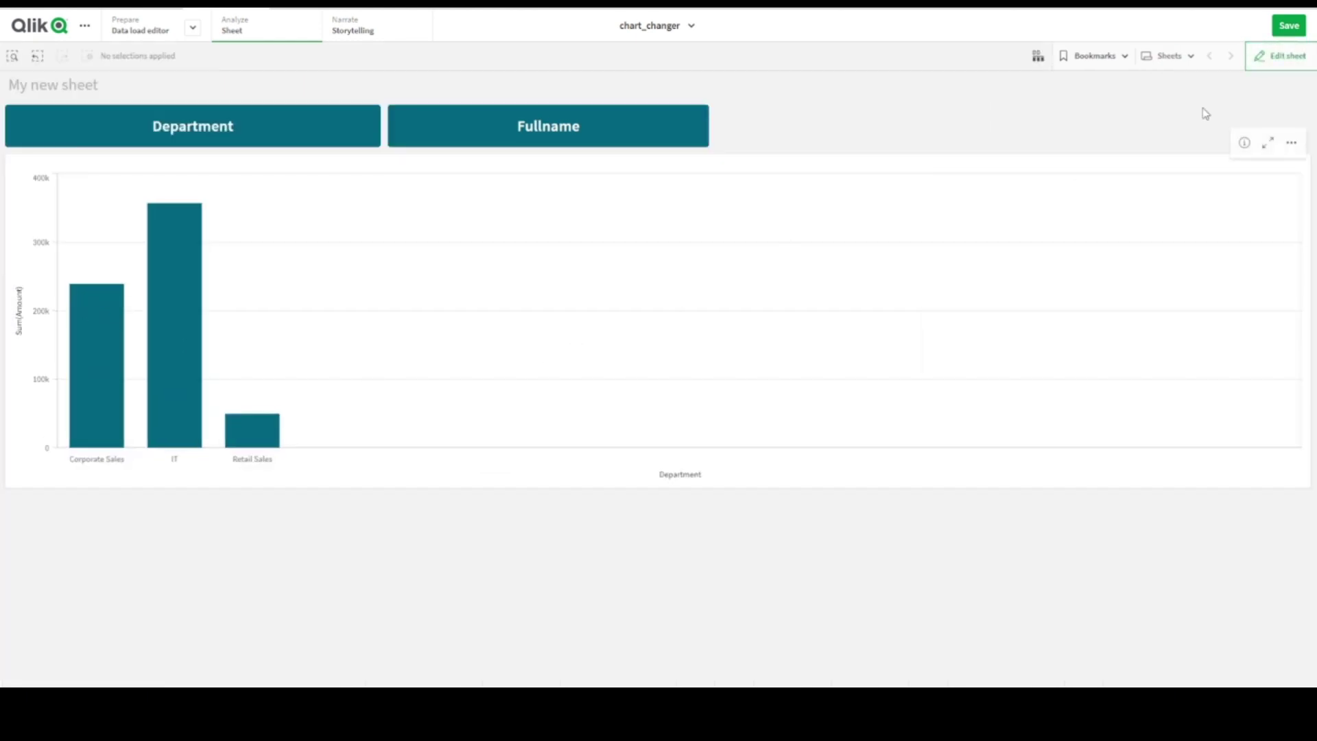
left_click(1281, 56)
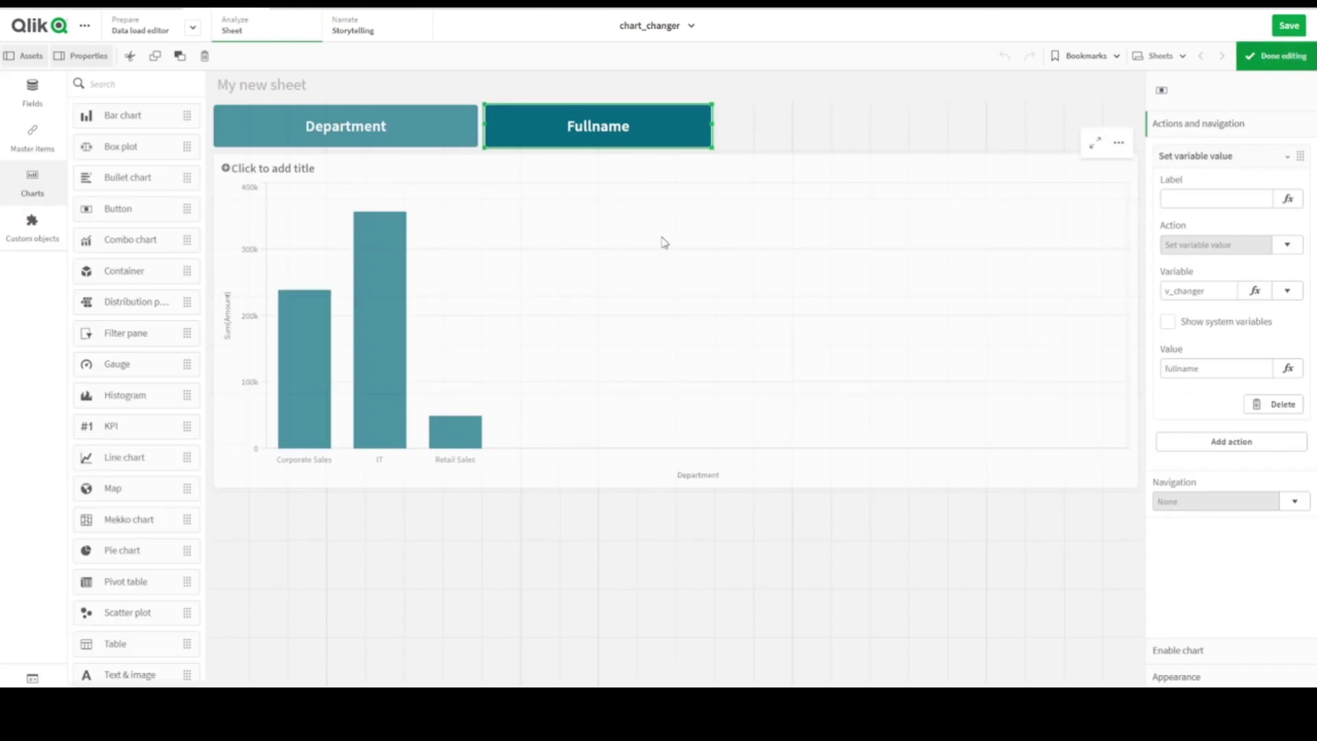
scroll(136, 475, "down", 2)
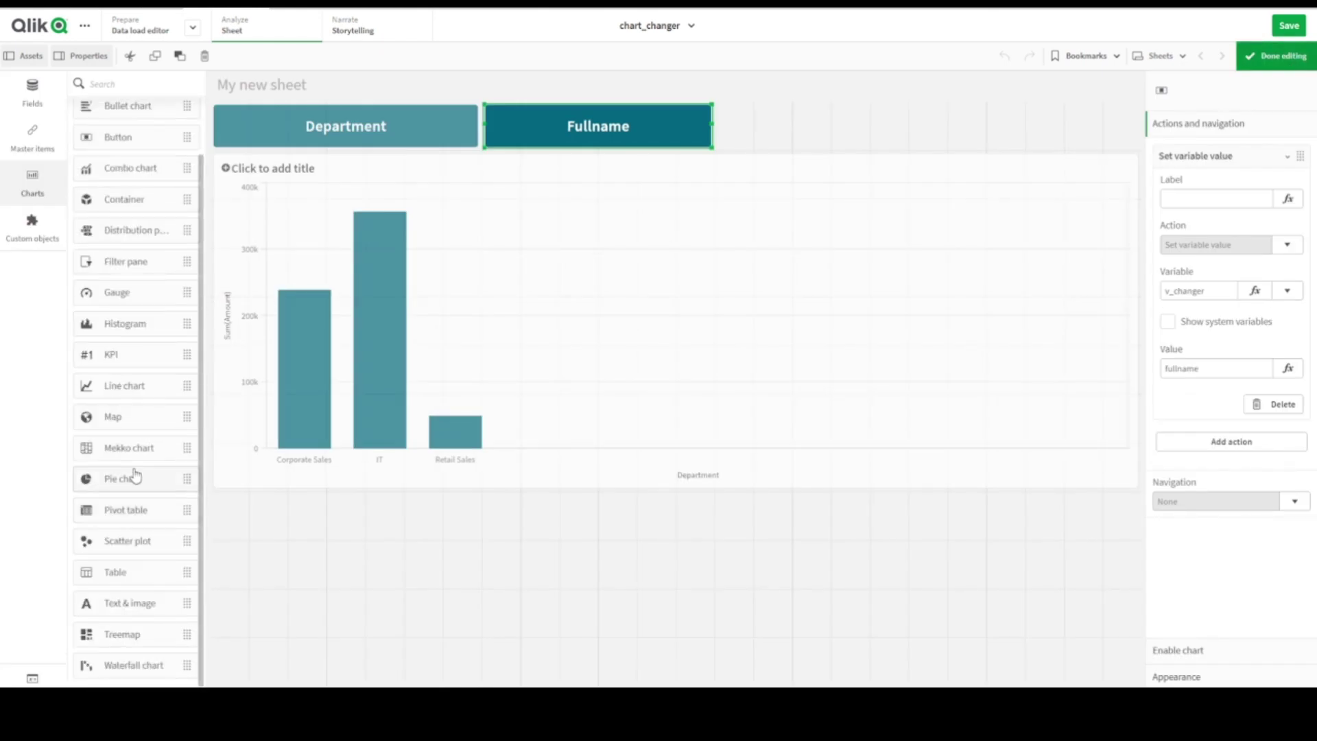
scroll(128, 302, "up", 2)
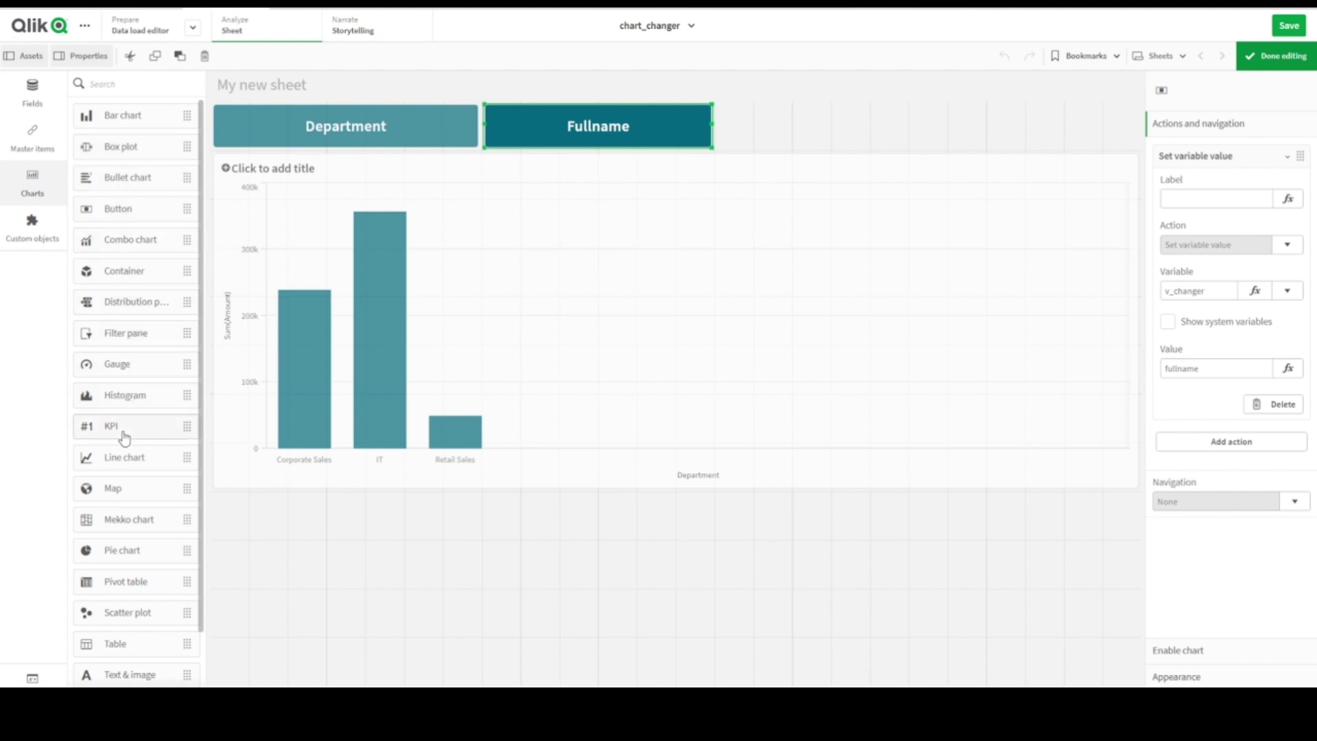
- Add a table below the chart with a dimension expression =v_changer
left_click_drag(122, 648, 442, 606)
left_click(1175, 126)
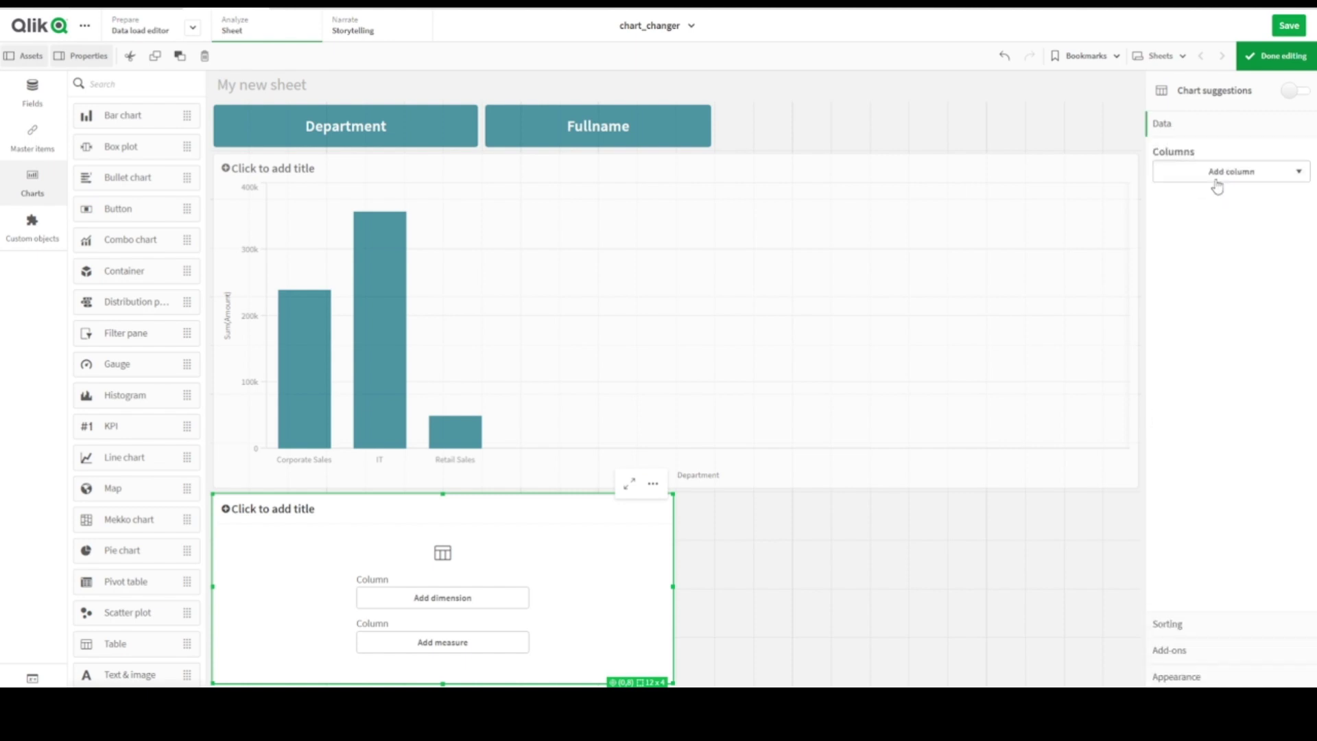
left_click(1217, 184)
left_click(1259, 203)
left_click(1288, 200)
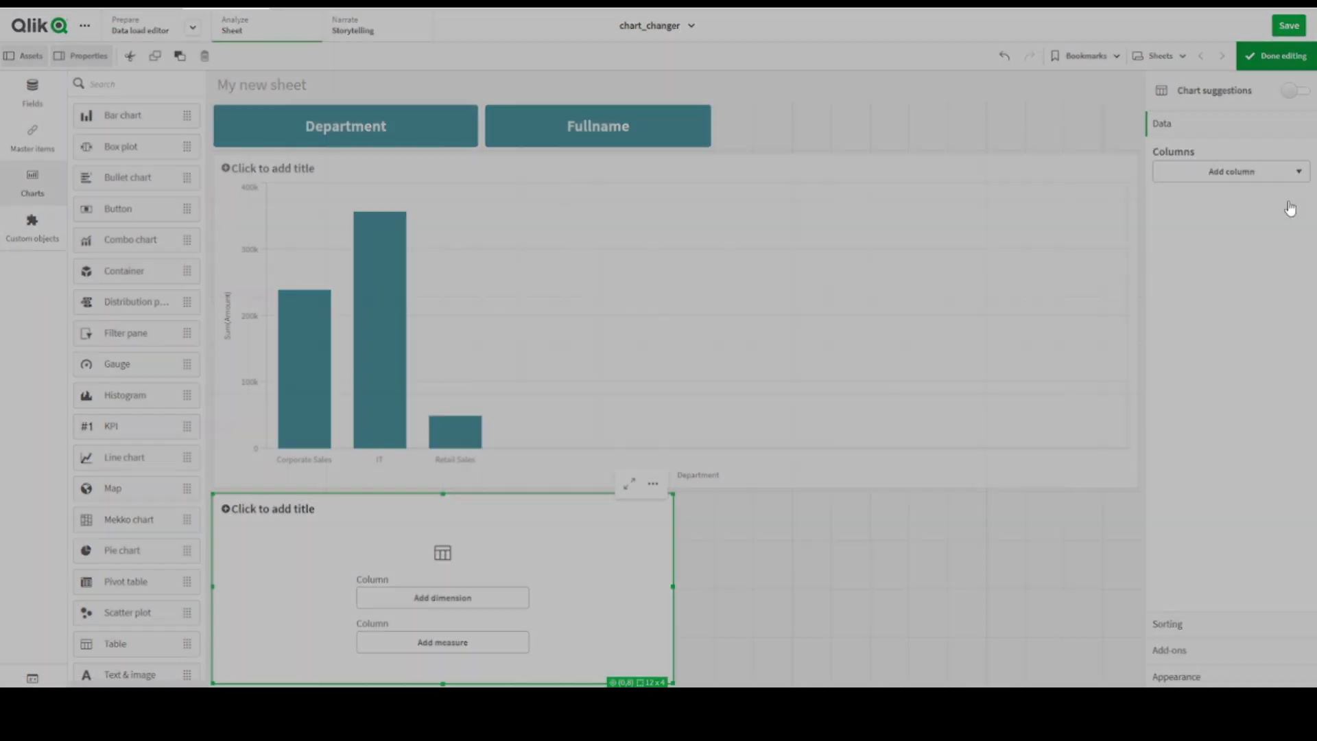
type("v_")
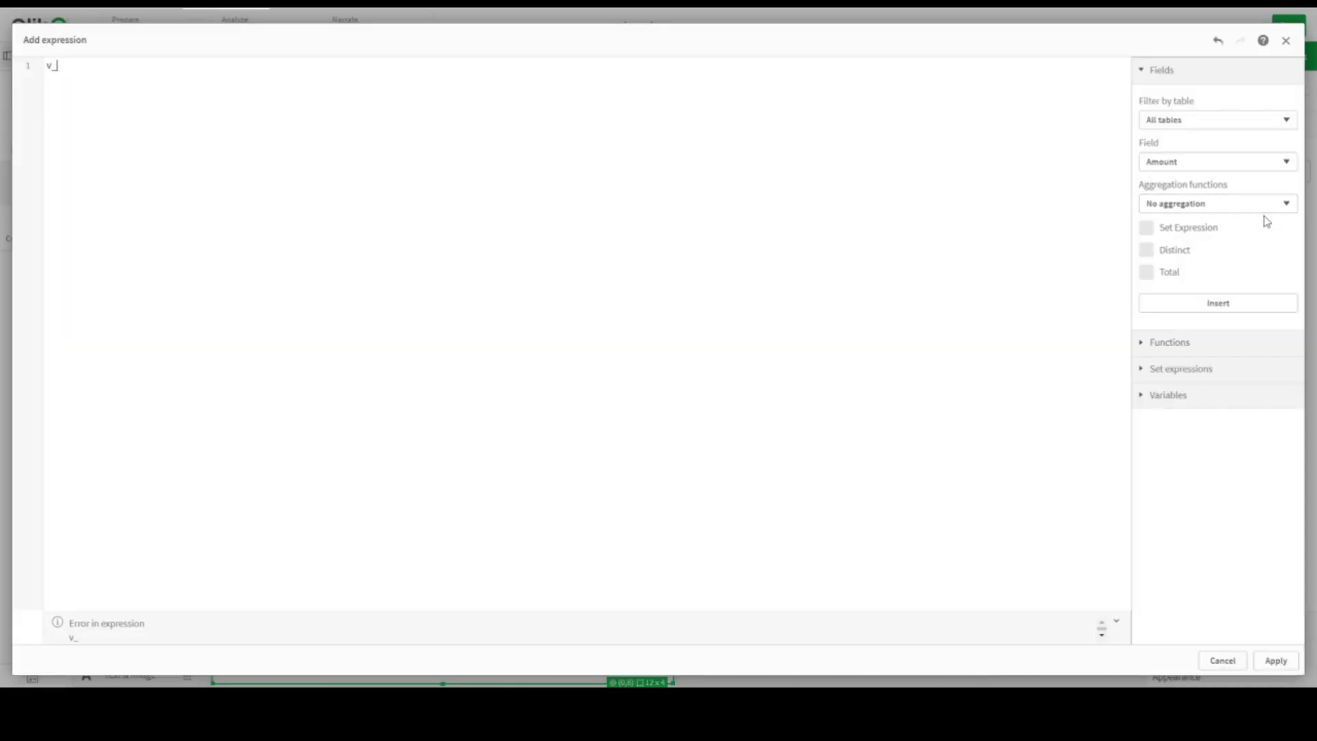
type("c")
left_click(125, 85)
left_click(1275, 661)
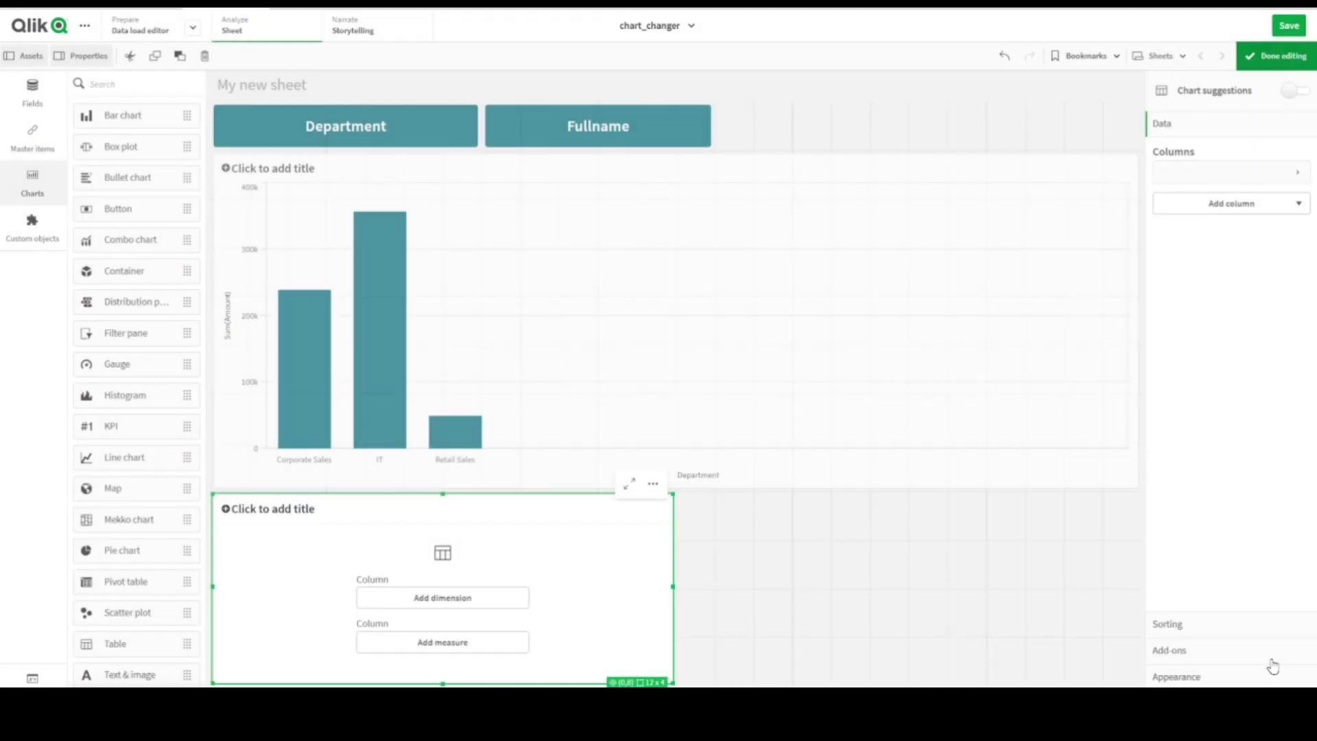
- Test the Fullname and Department buttons against the table, then return to sheet editing
left_click(1266, 55)
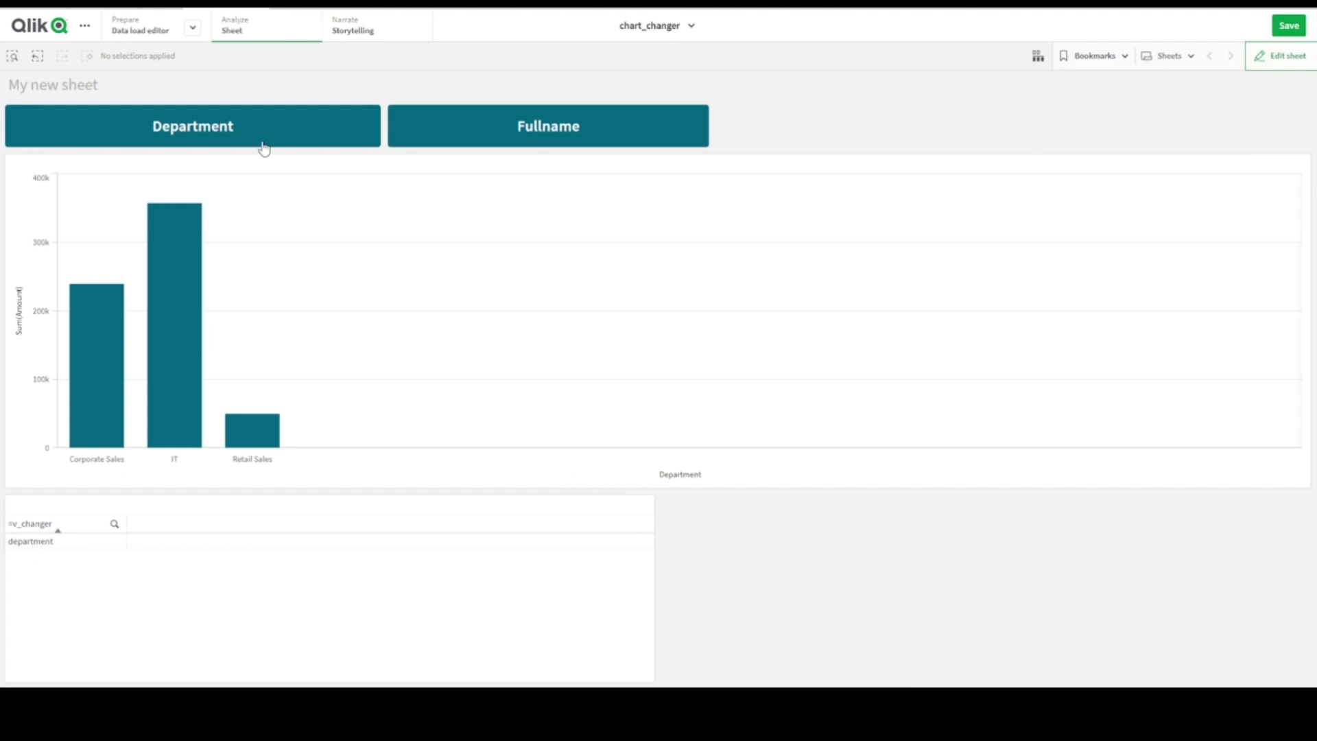
left_click(485, 137)
left_click(299, 135)
left_click(574, 139)
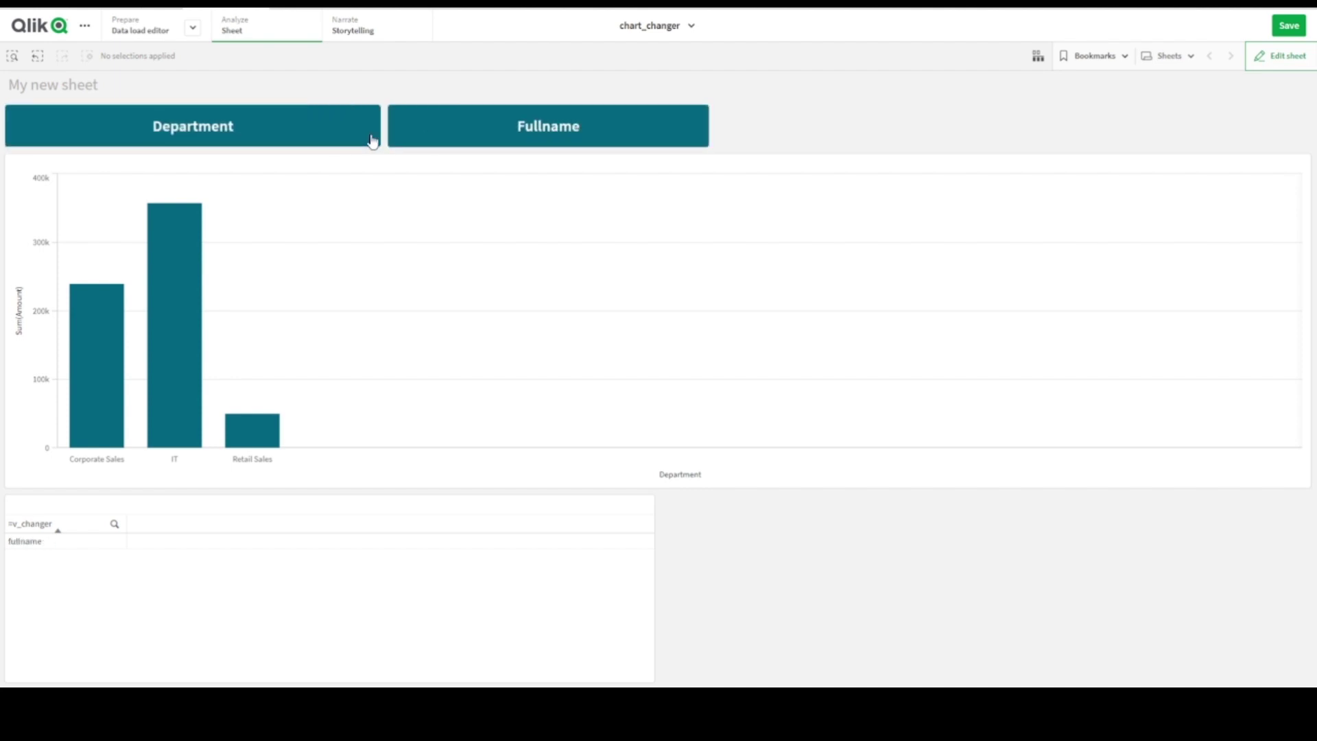
left_click(1276, 61)
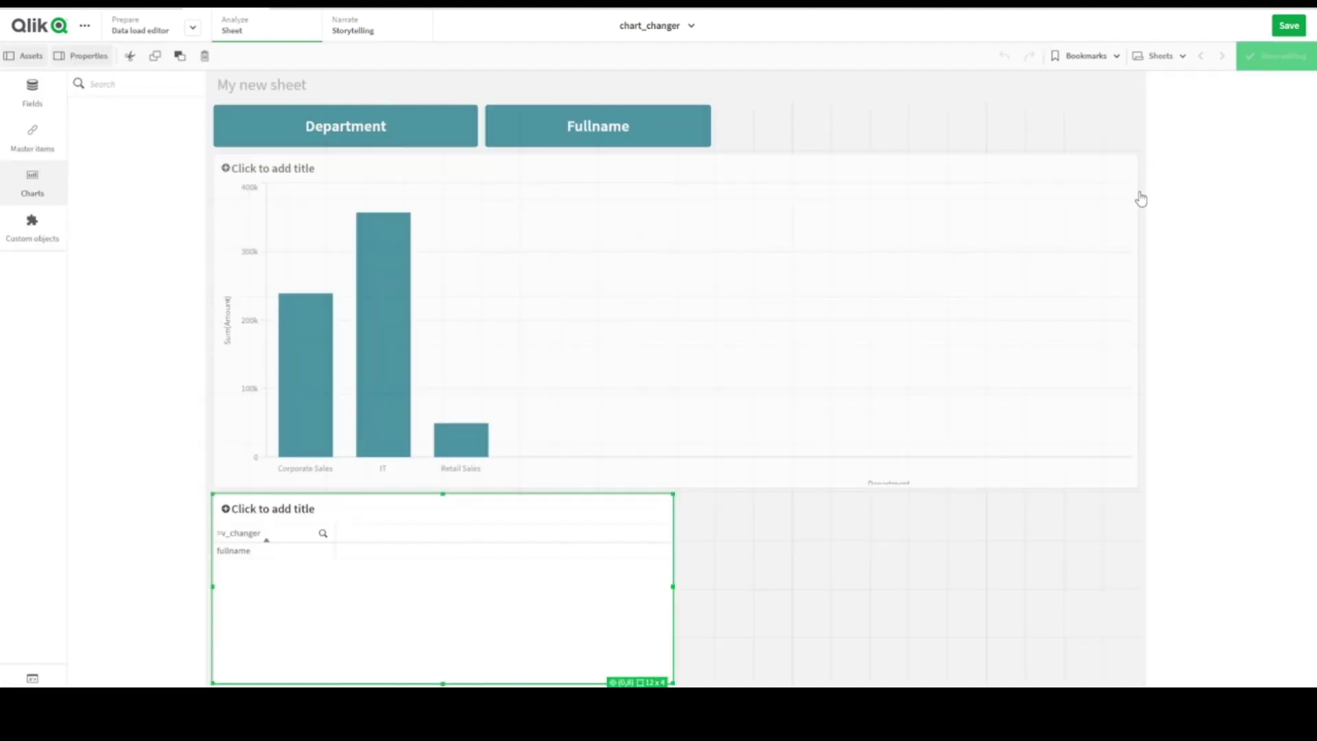
- Replace the chart's Department dimension with =if('$(v_changer)'='department', Department, Fullname)
left_click(657, 279)
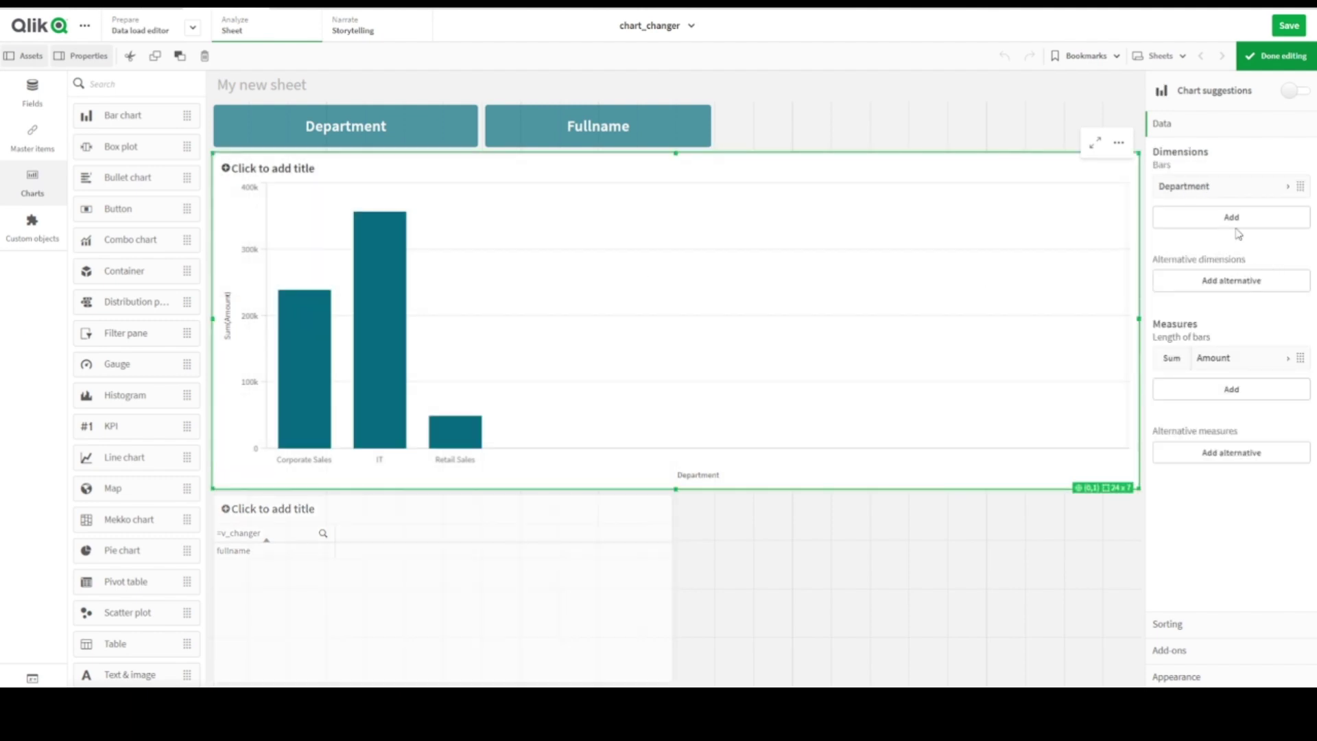
left_click(1235, 186)
left_click(1277, 230)
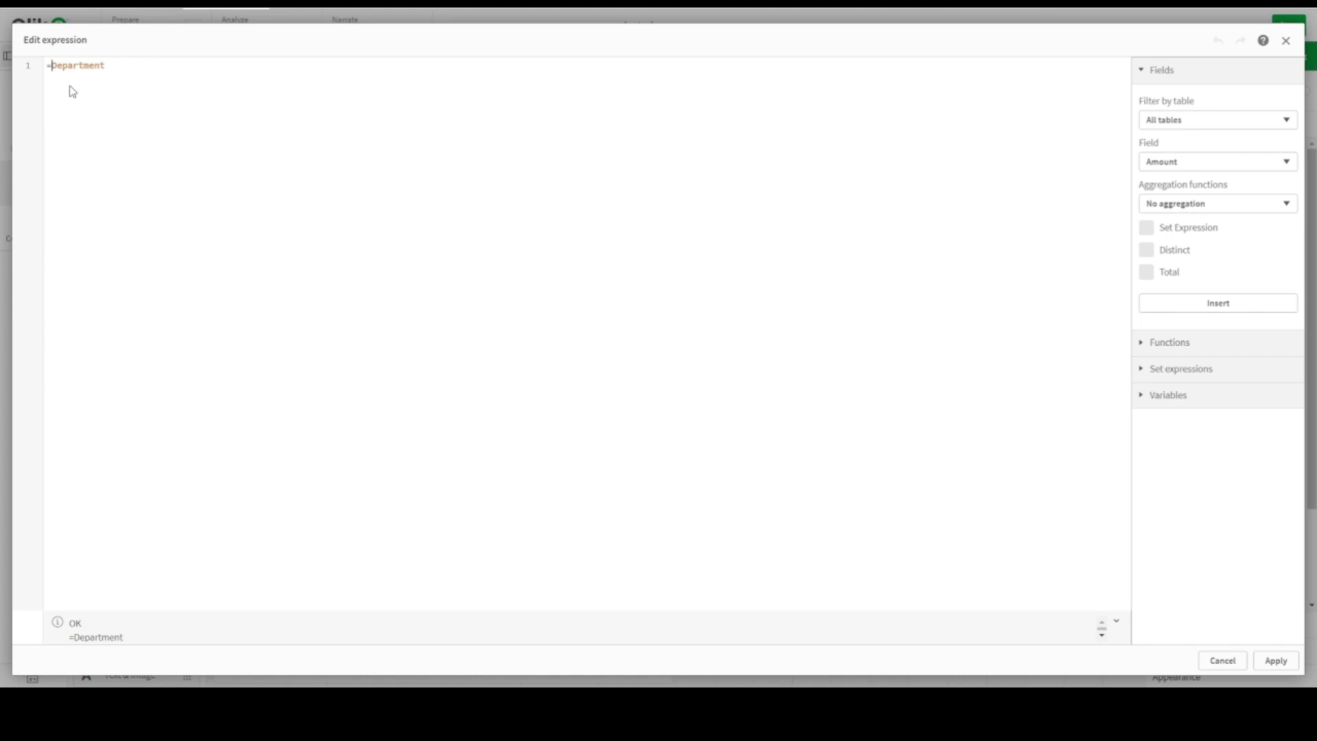
type("if(")
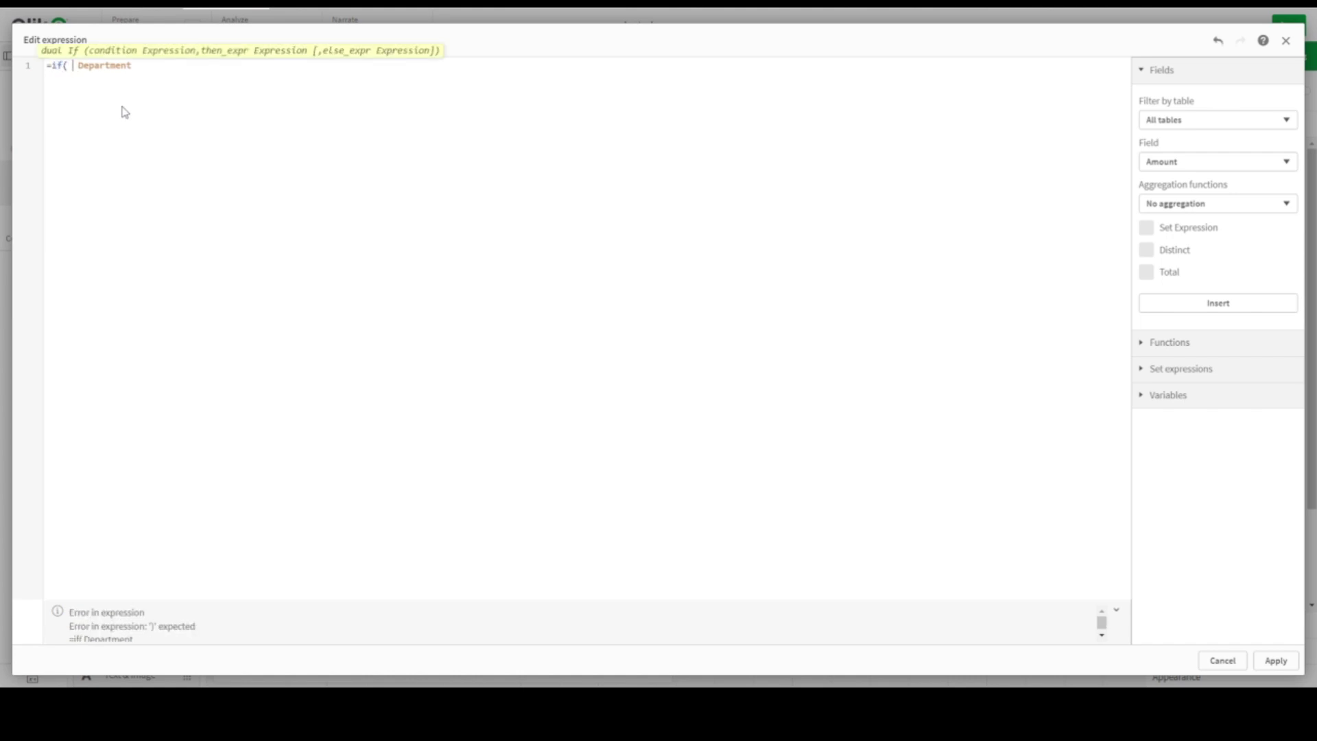
type(" ''")
type("v_chan")
type("ger")
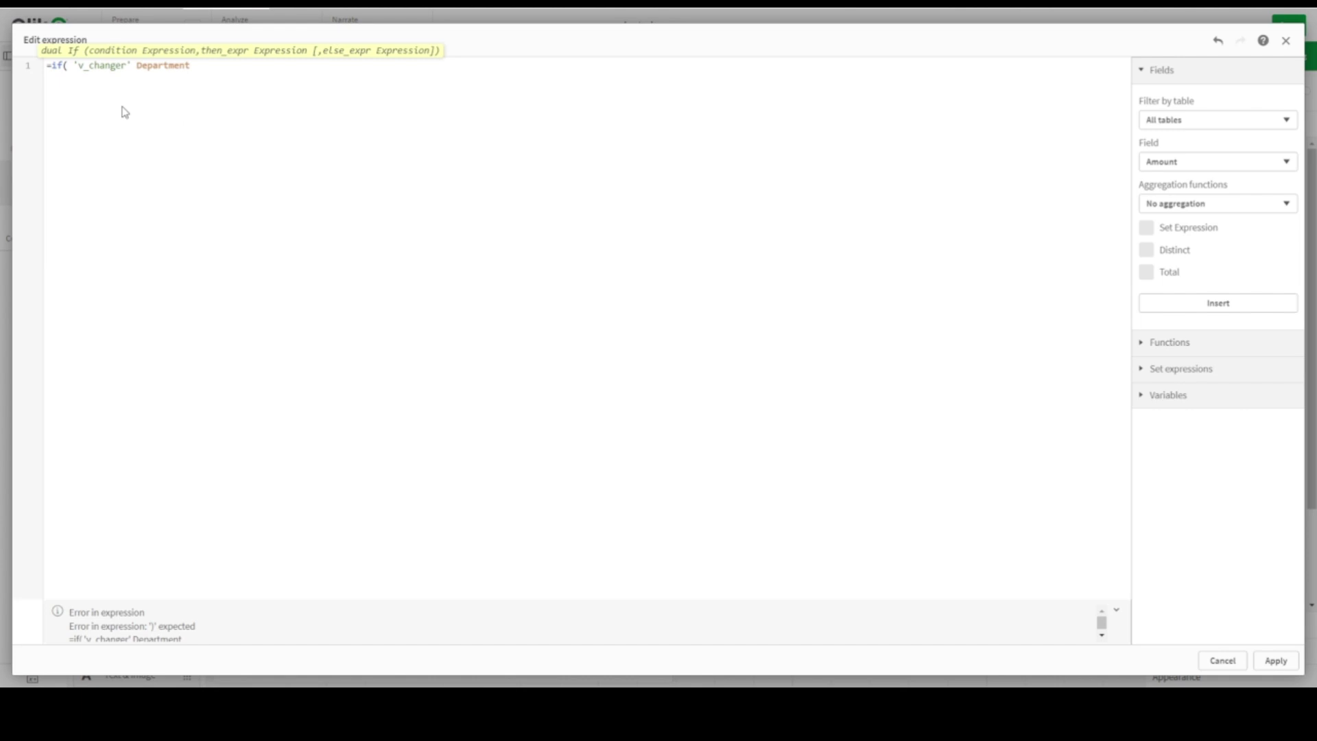
type("$(")
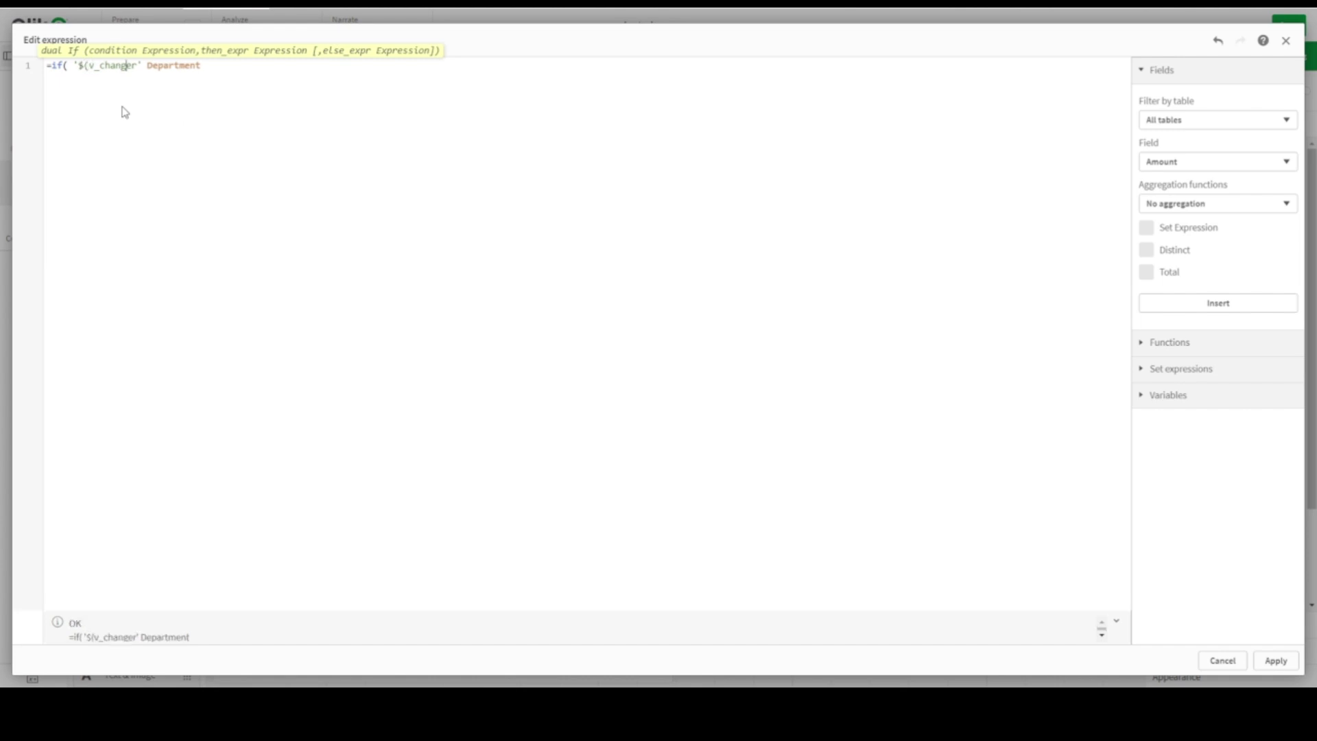
type(")")
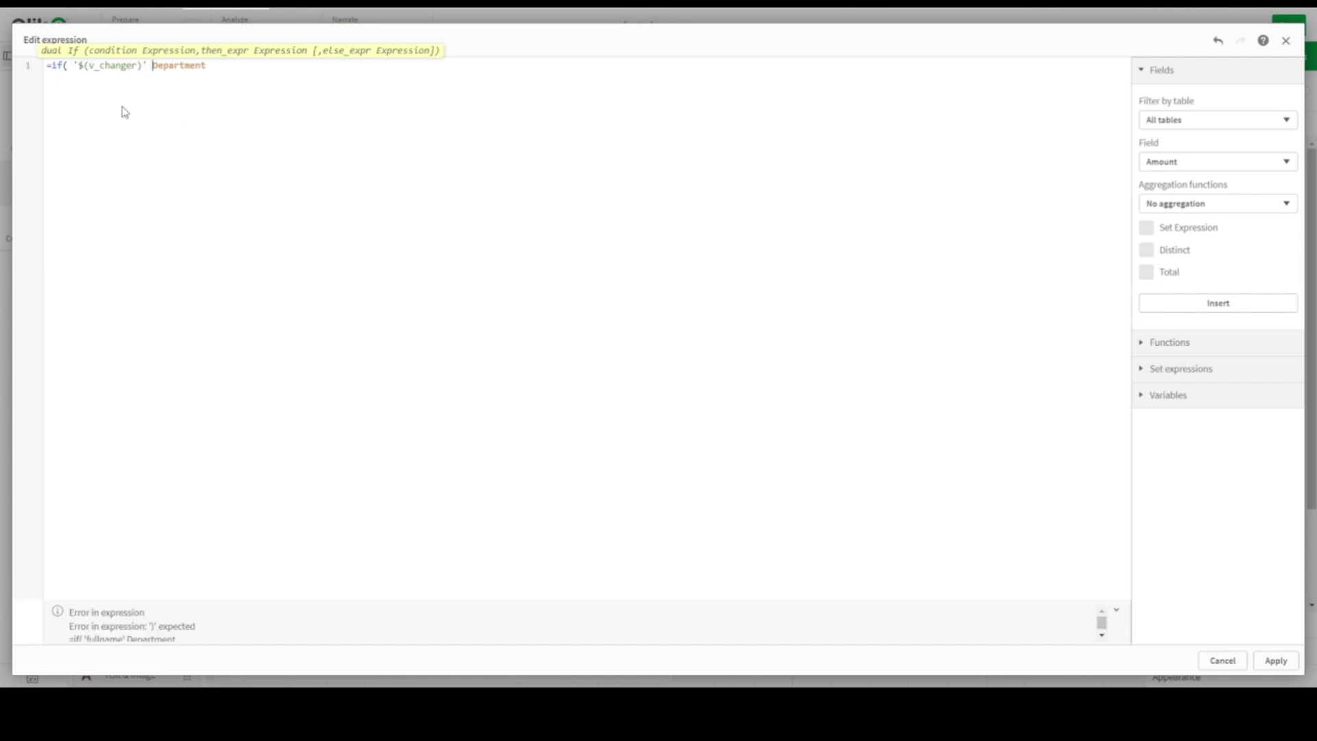
type("=''department")
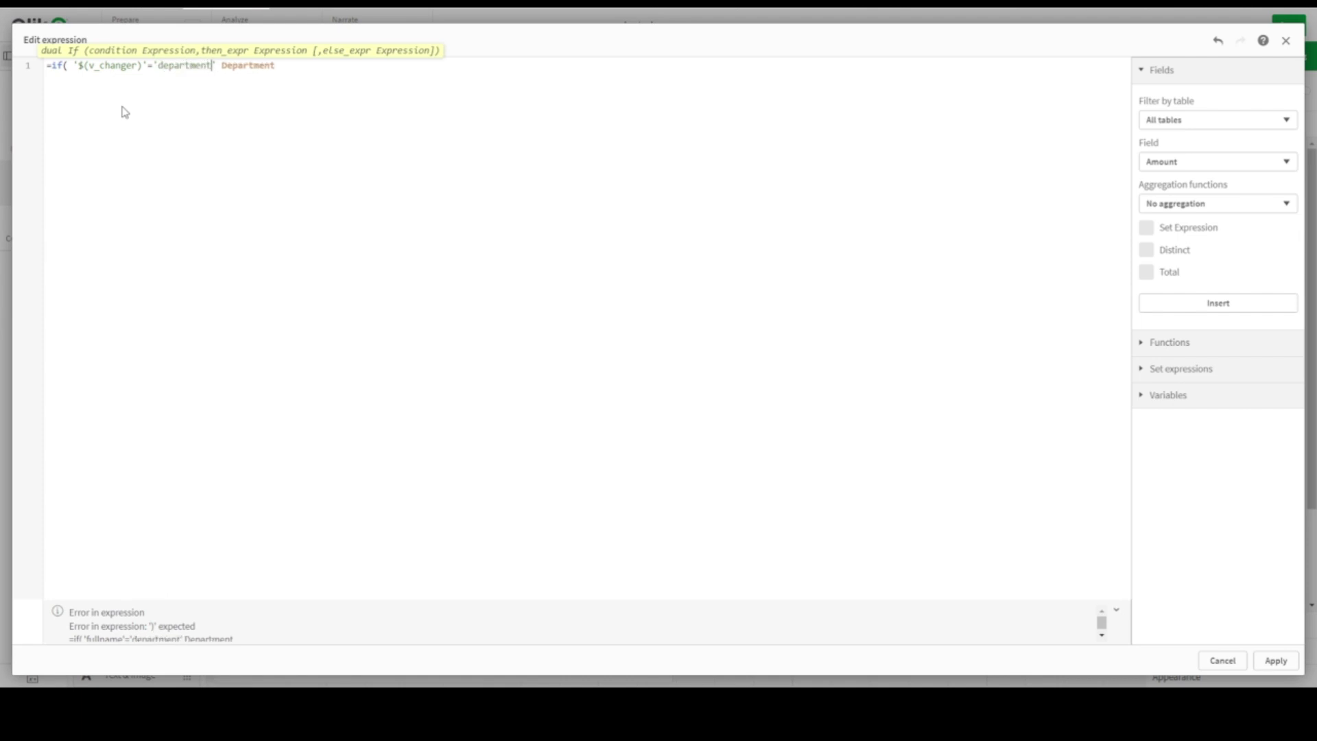
type(",")
type("ll")
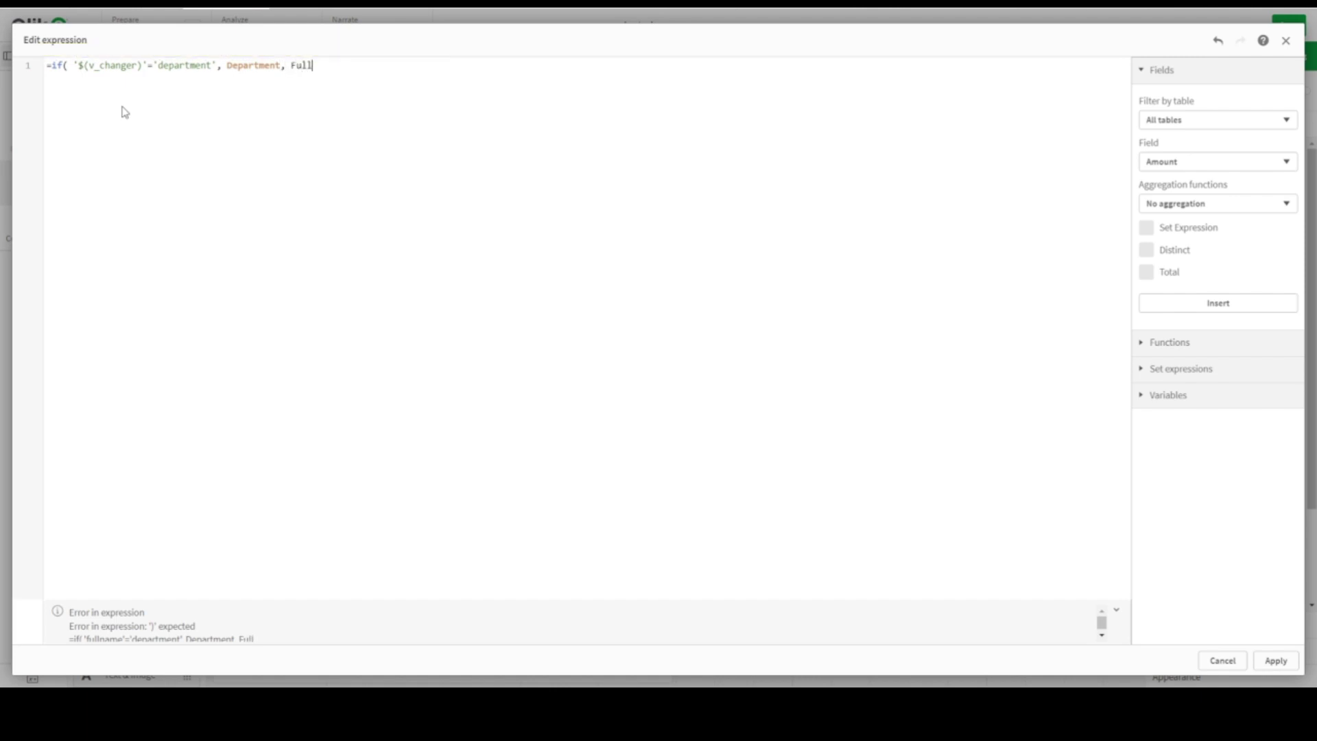
key("Return")
type(")")
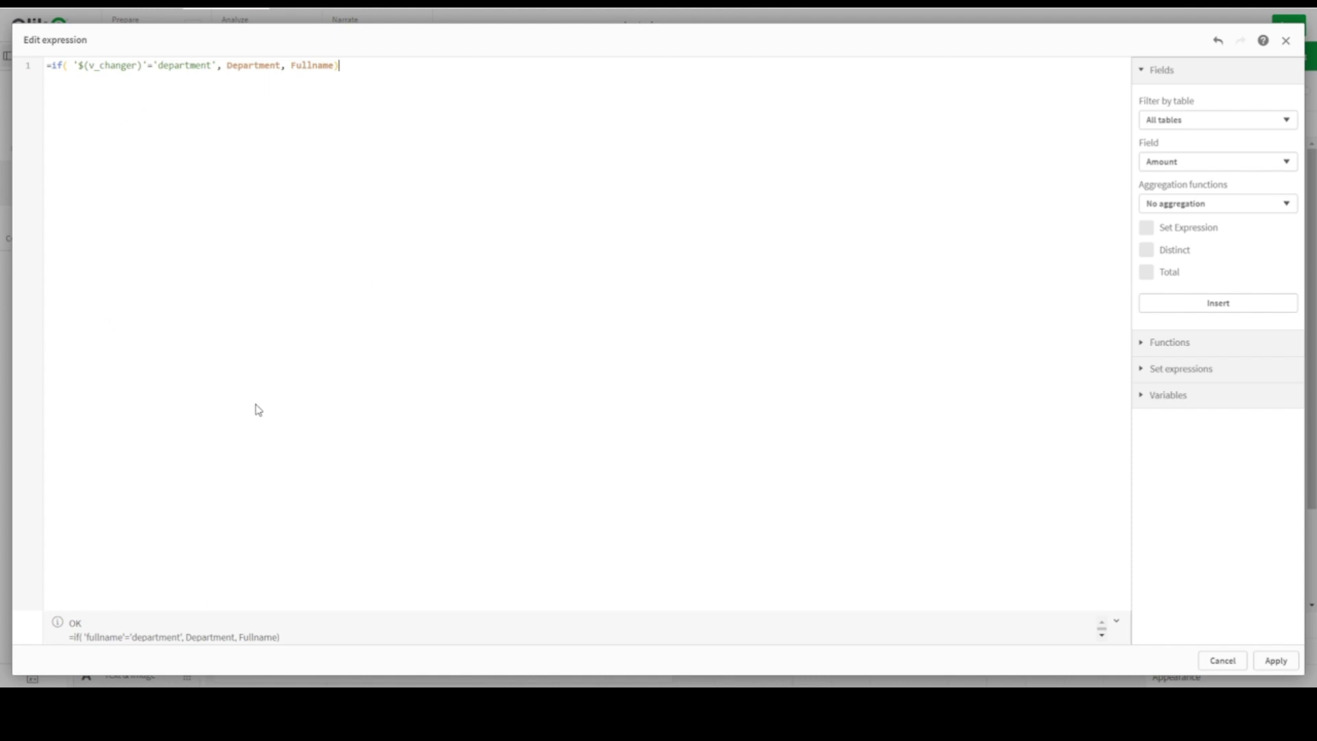
- Apply the conditional dimension and toggle the chart between Department and Fullname bars
left_click(1275, 660)
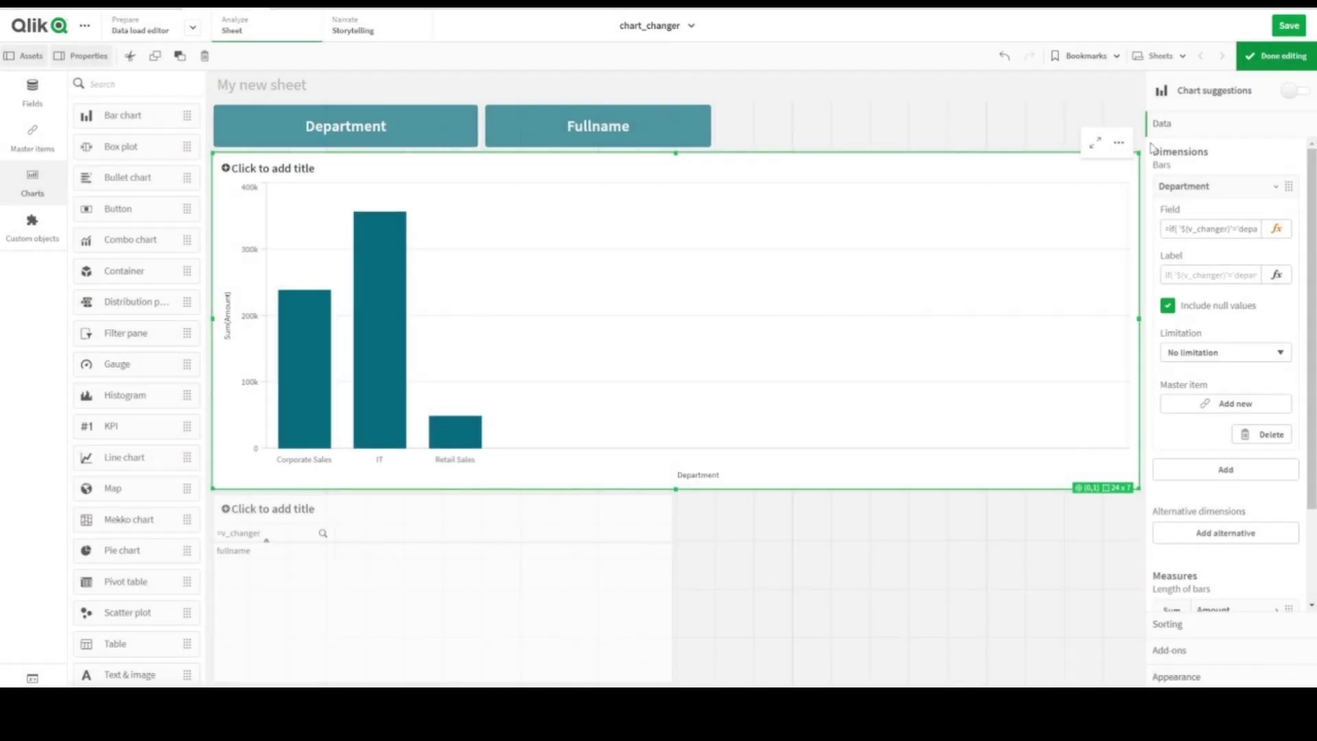
left_click(1264, 66)
left_click(239, 127)
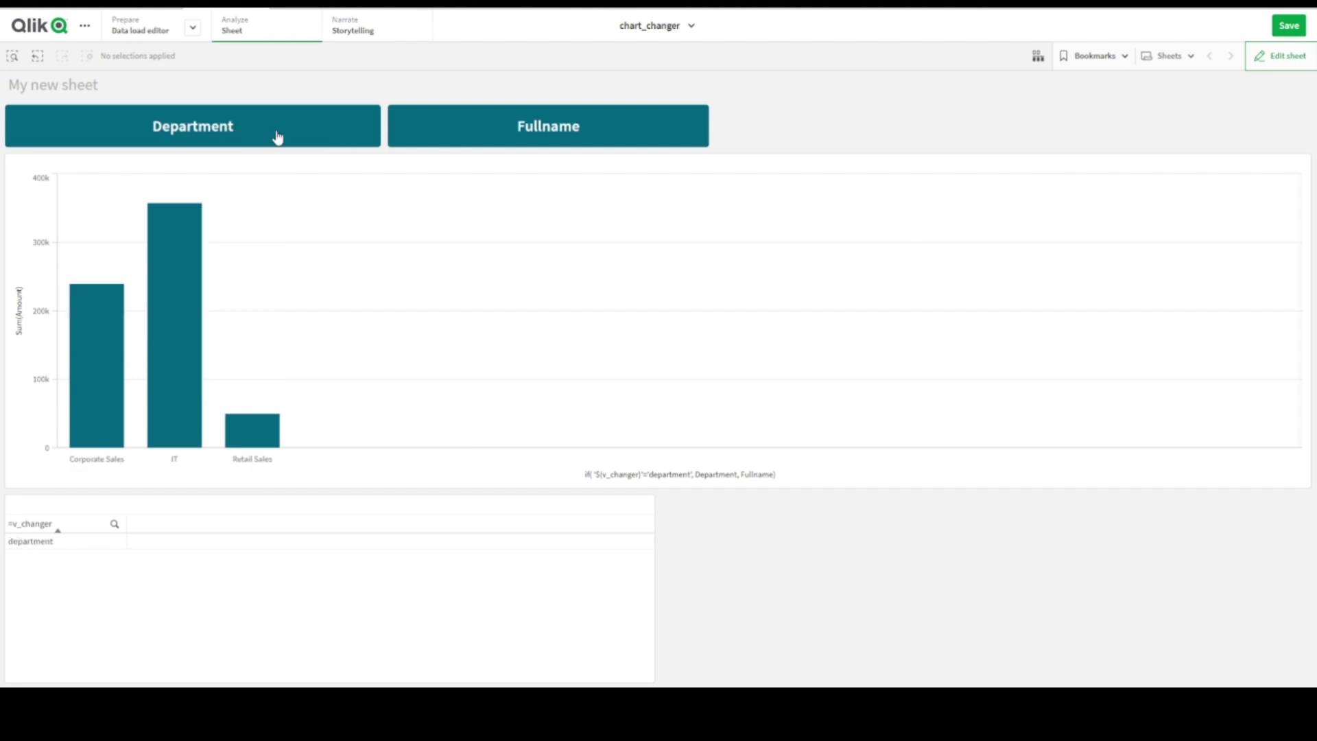
left_click(482, 130)
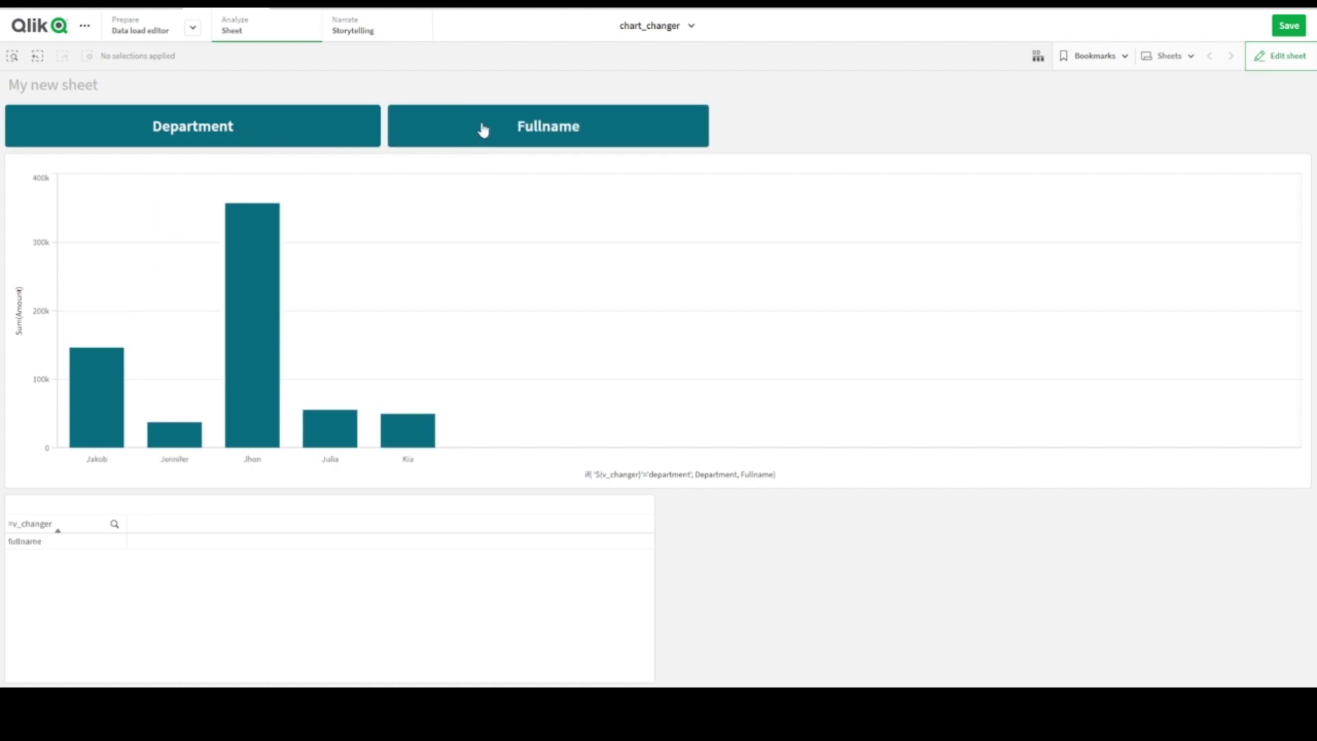
left_click(291, 121)
left_click(436, 129)
left_click(357, 136)
left_click(430, 126)
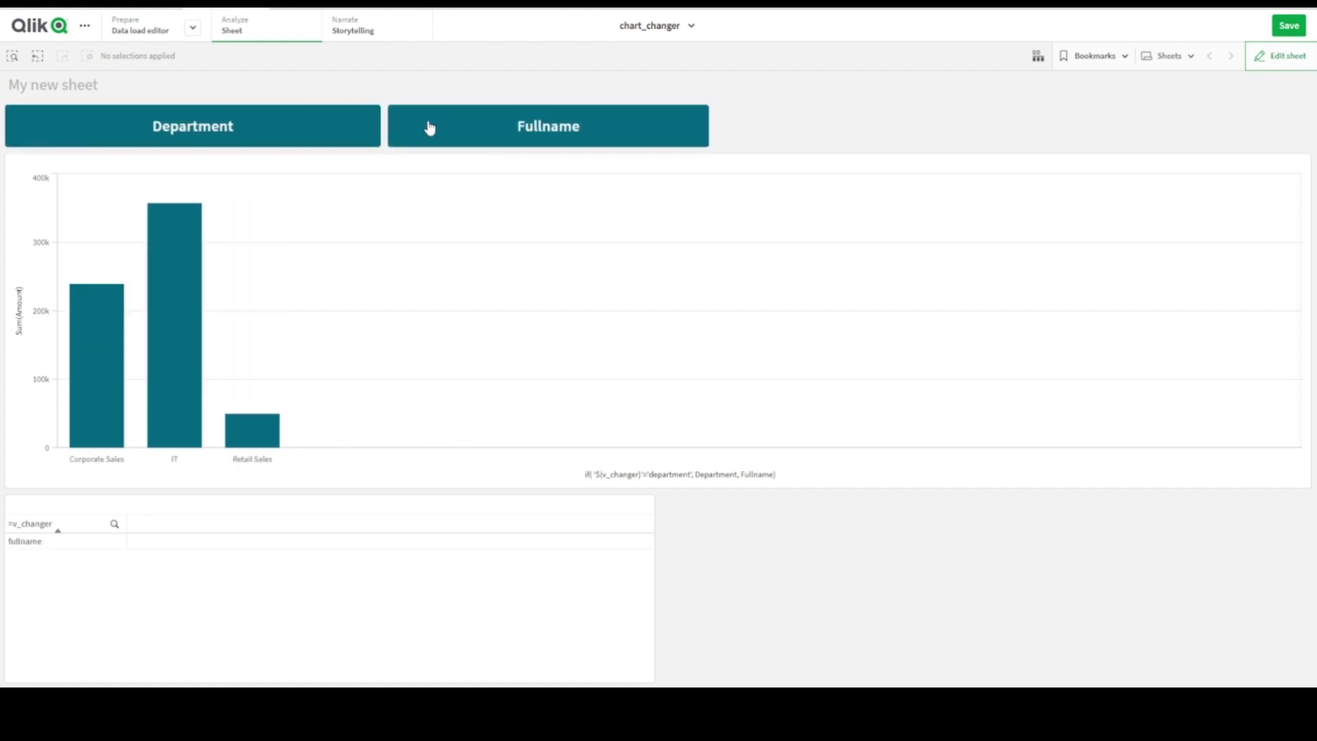
left_click(258, 137)
- Delete the v_changer helper table and select the bar chart
left_click(1277, 55)
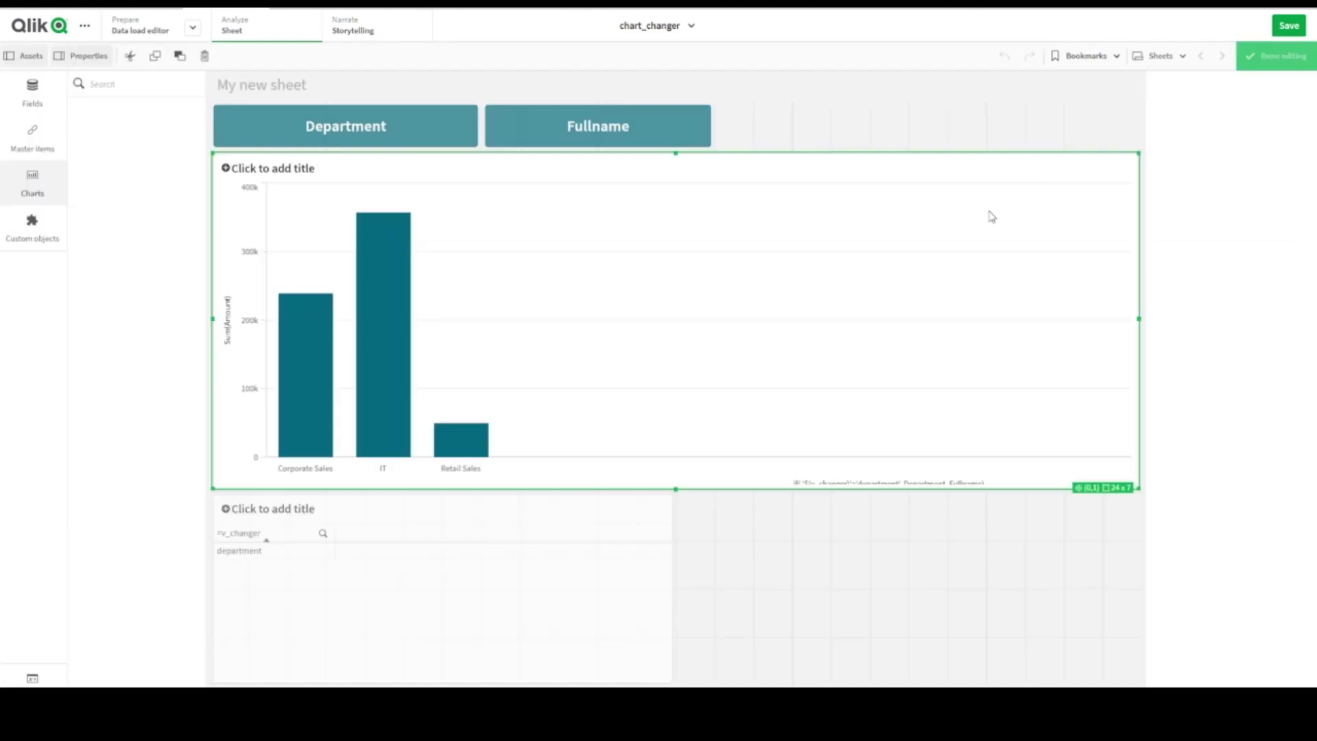
right_click(500, 615)
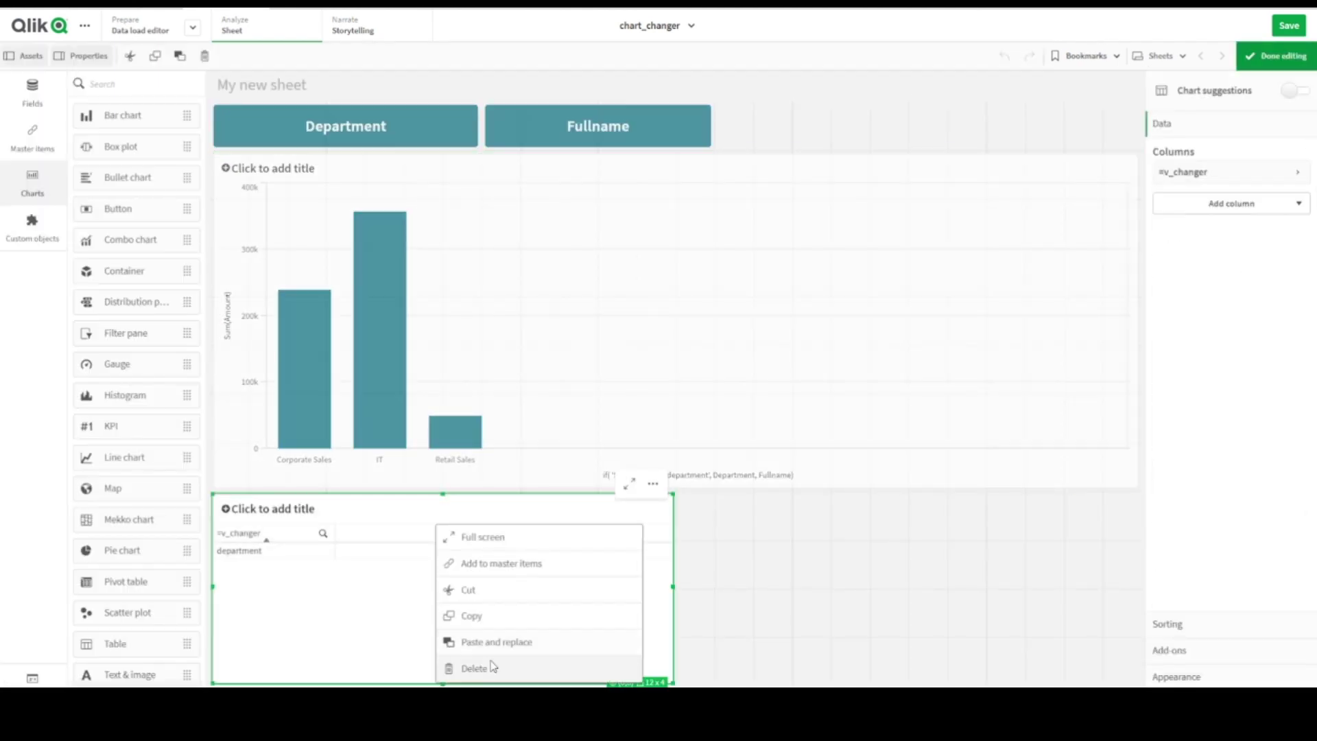
left_click(491, 667)
left_click(599, 326)
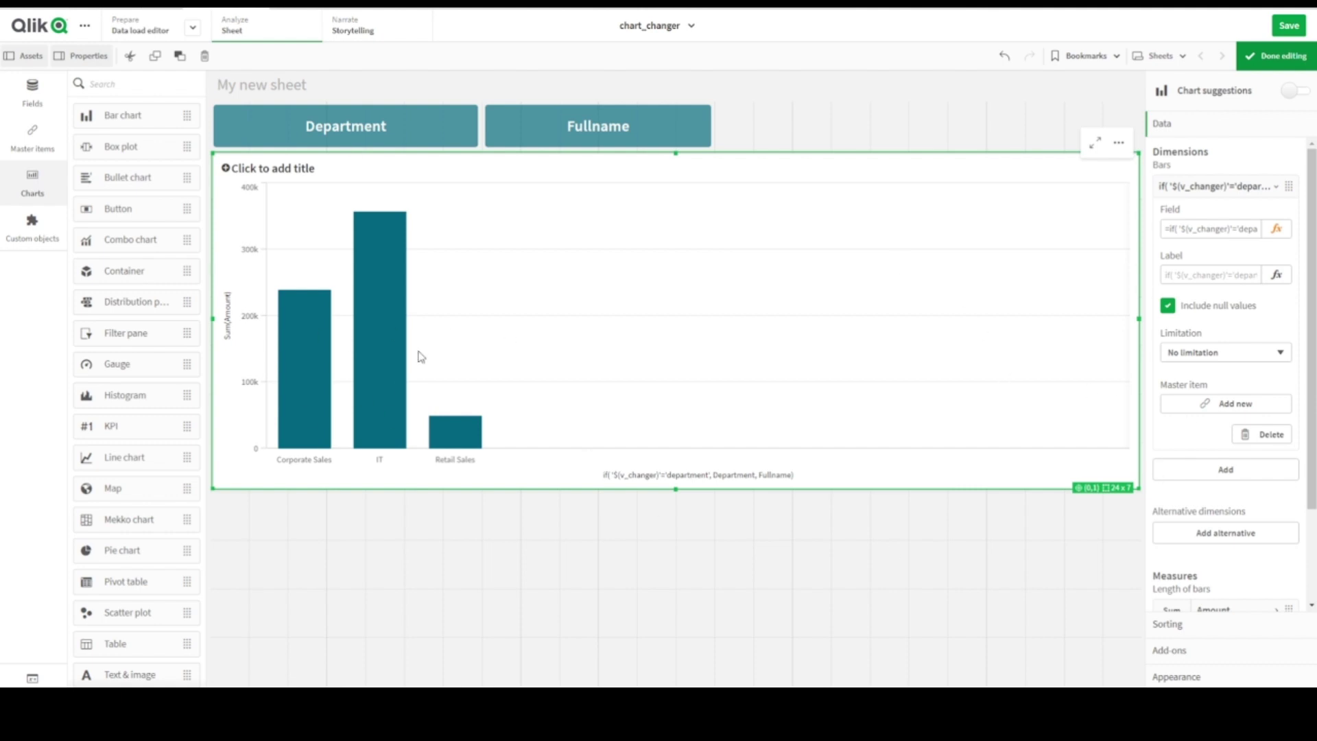
- Set the chart's Presentation scrollbar to None
left_click(1201, 679)
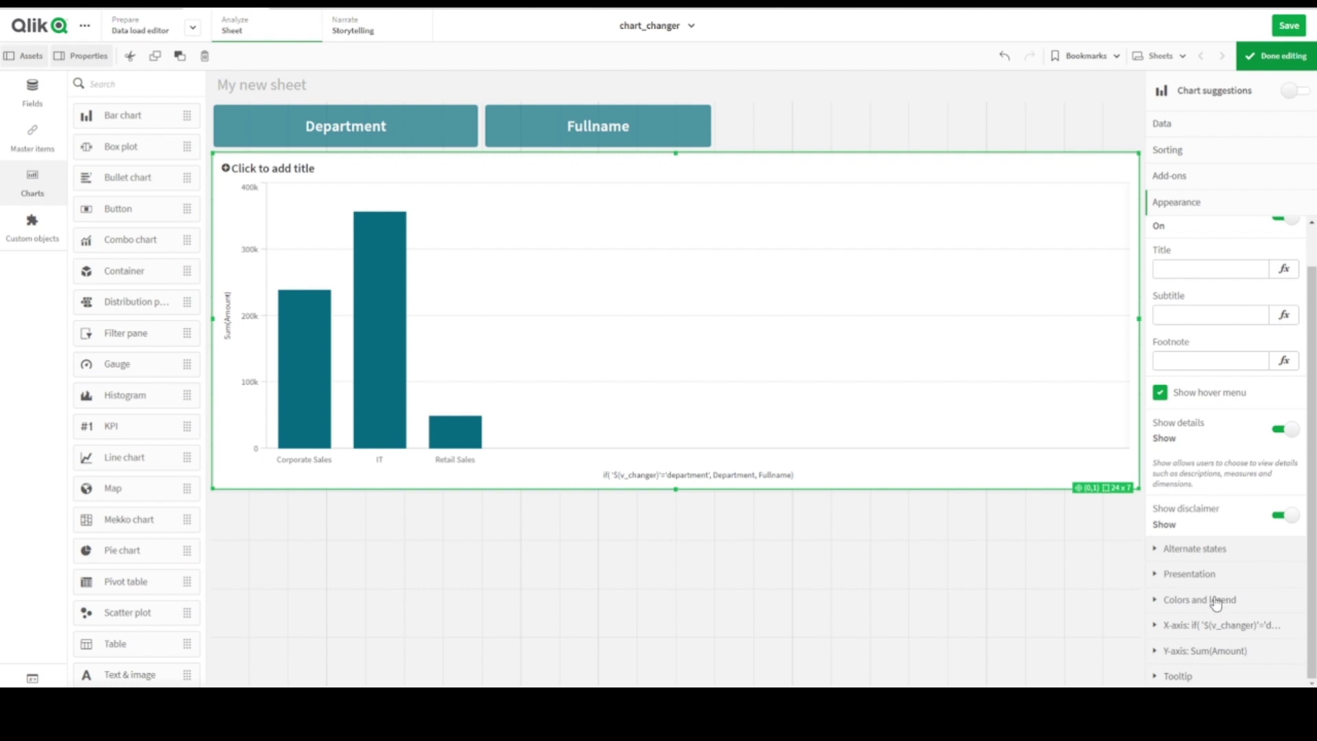
left_click(1197, 576)
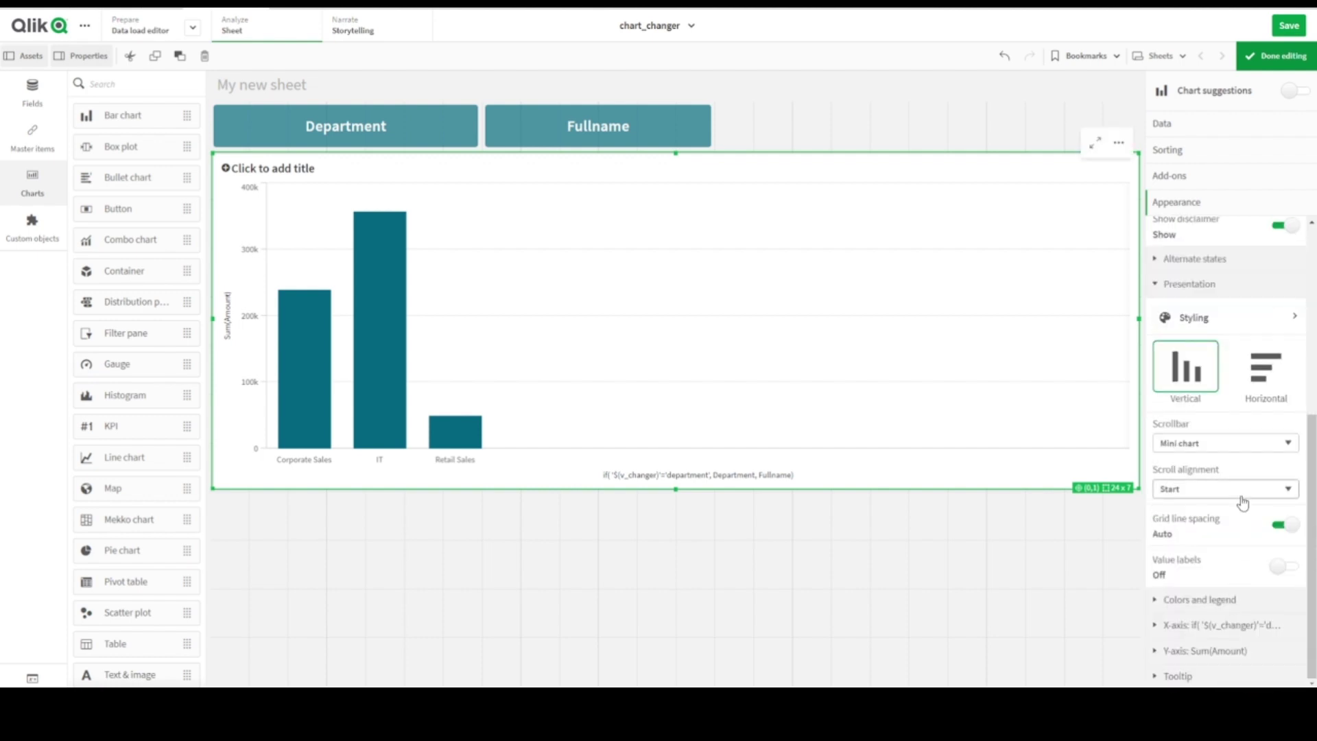
left_click(1208, 443)
left_click(1202, 458)
- Switch chart colours to Custom, coloured by dimension
left_click(1195, 601)
left_click(1278, 594)
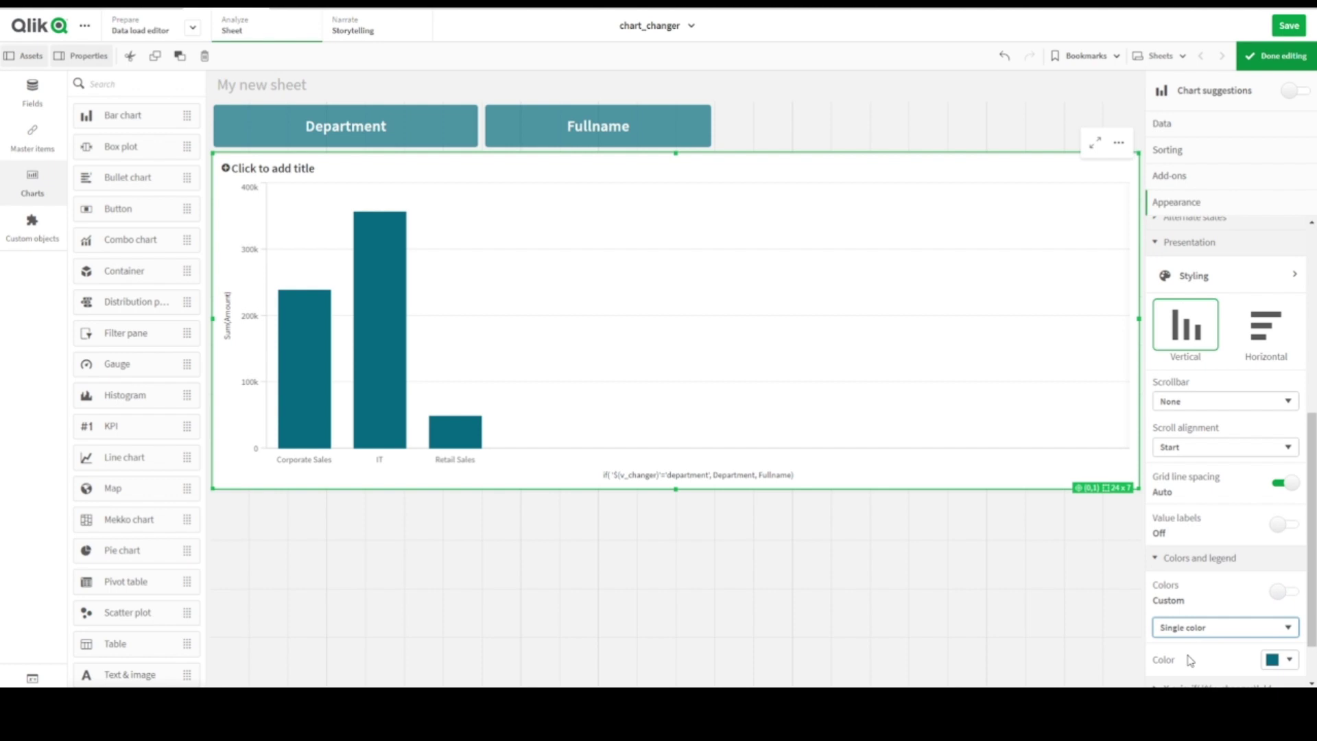
left_click(1194, 660)
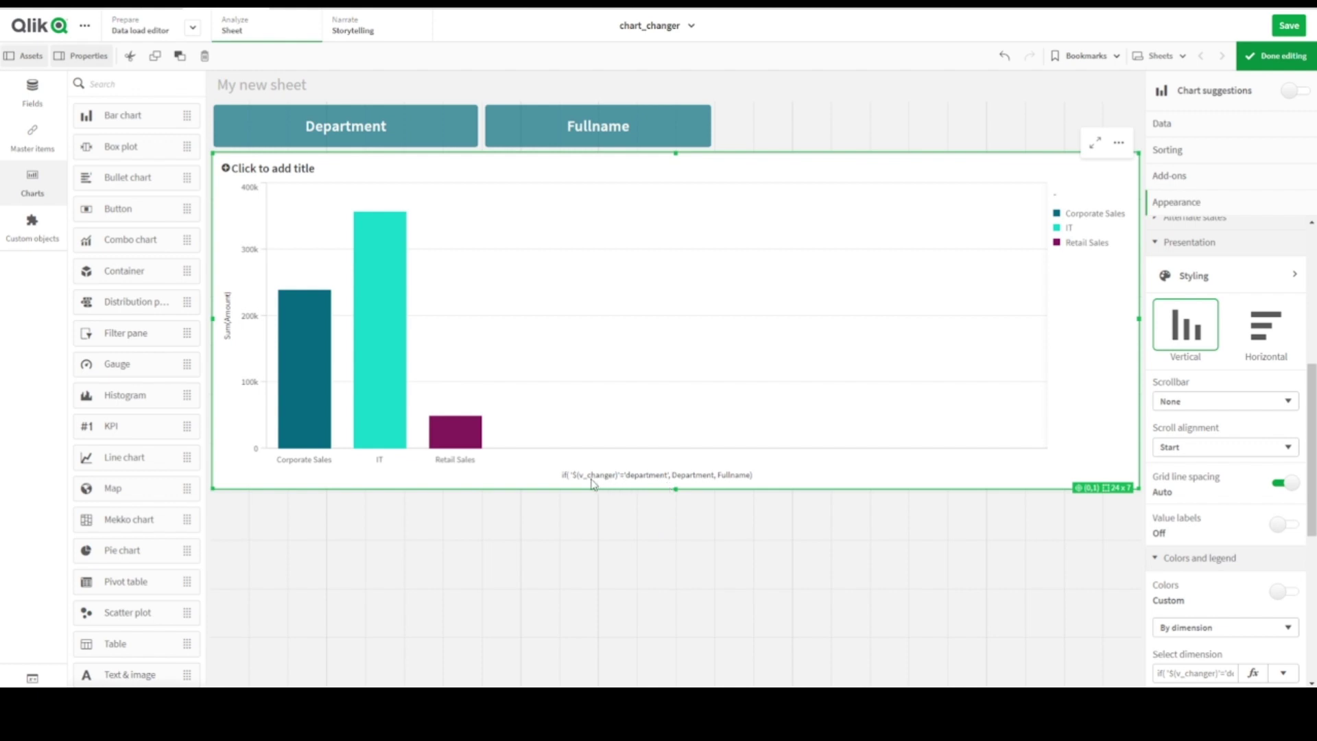
- Check the recoloured chart with Fullname, Department, then Fullname, and resume editing
left_click(1280, 63)
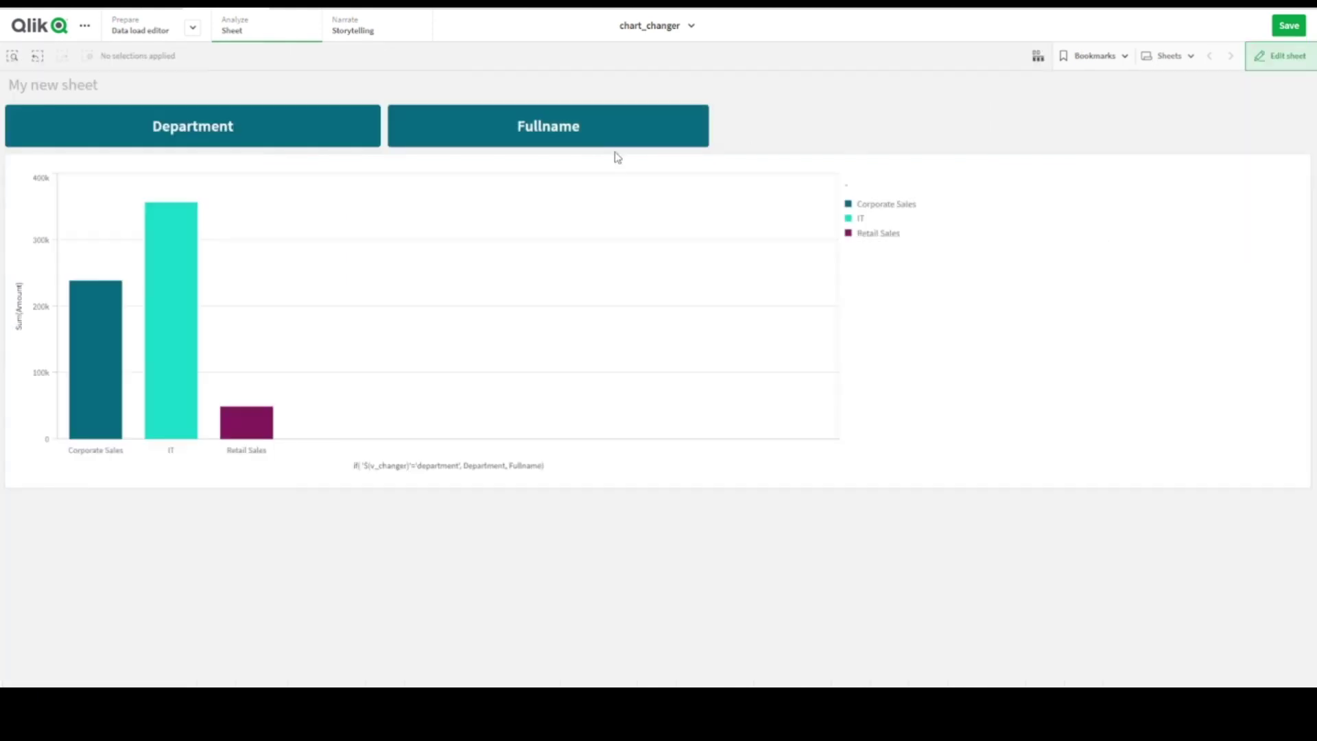
left_click(534, 133)
left_click(324, 135)
left_click(481, 135)
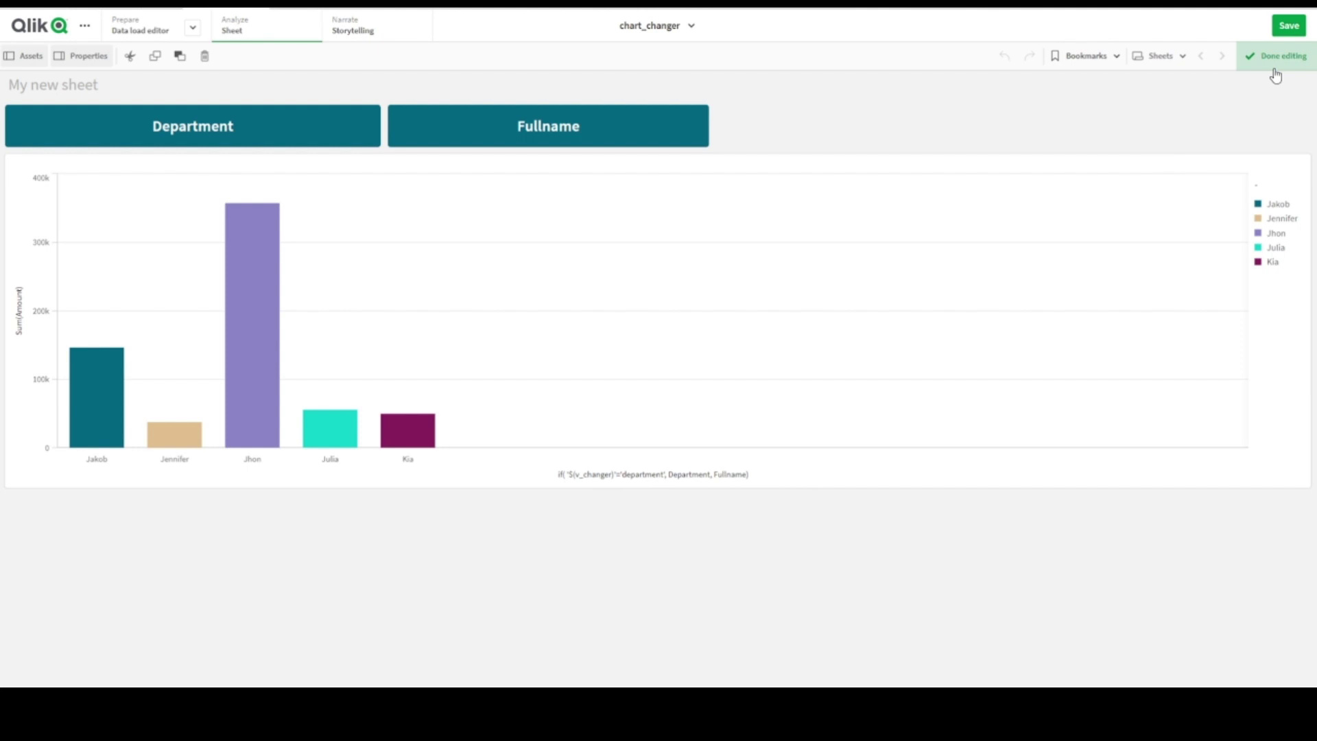
left_click(1277, 56)
- Review the bar dimension's if() expression in the editor and reapply it
left_click(1162, 124)
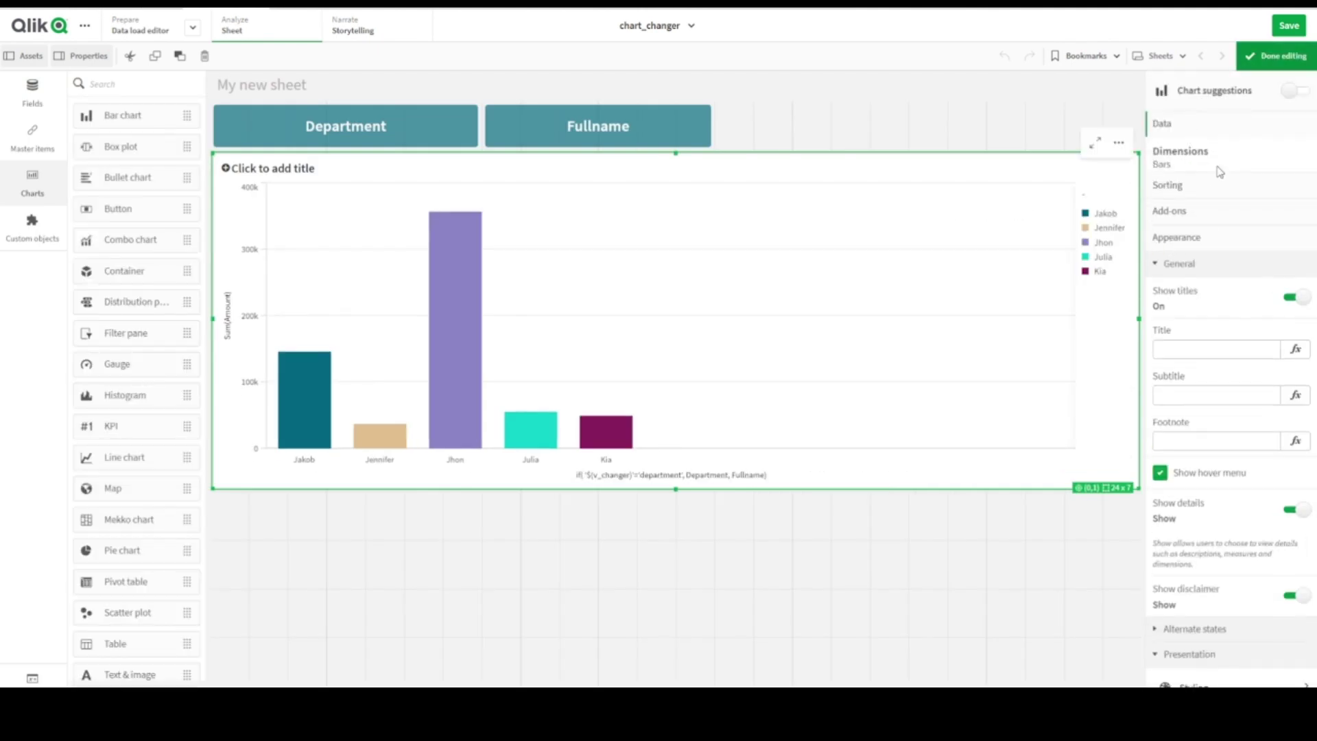
left_click(1200, 163)
left_click(1281, 227)
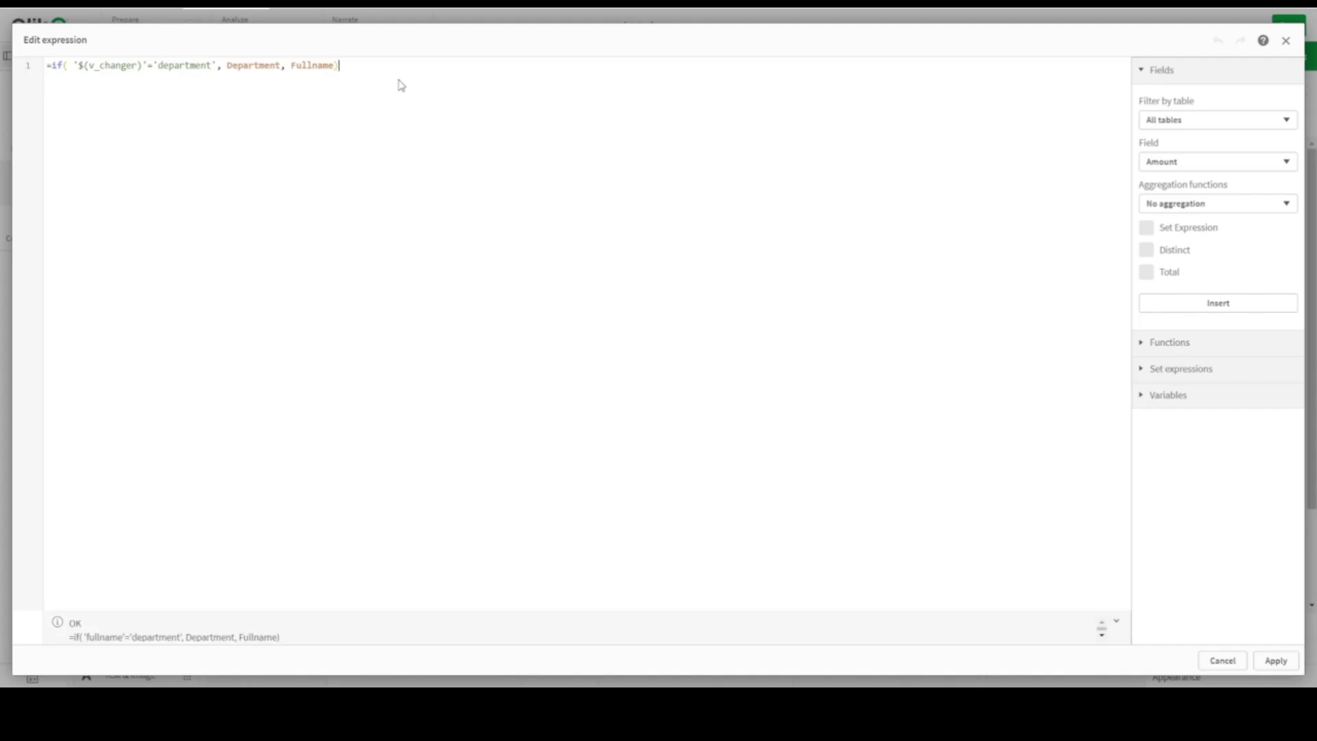
left_click_drag(340, 65, 45, 69)
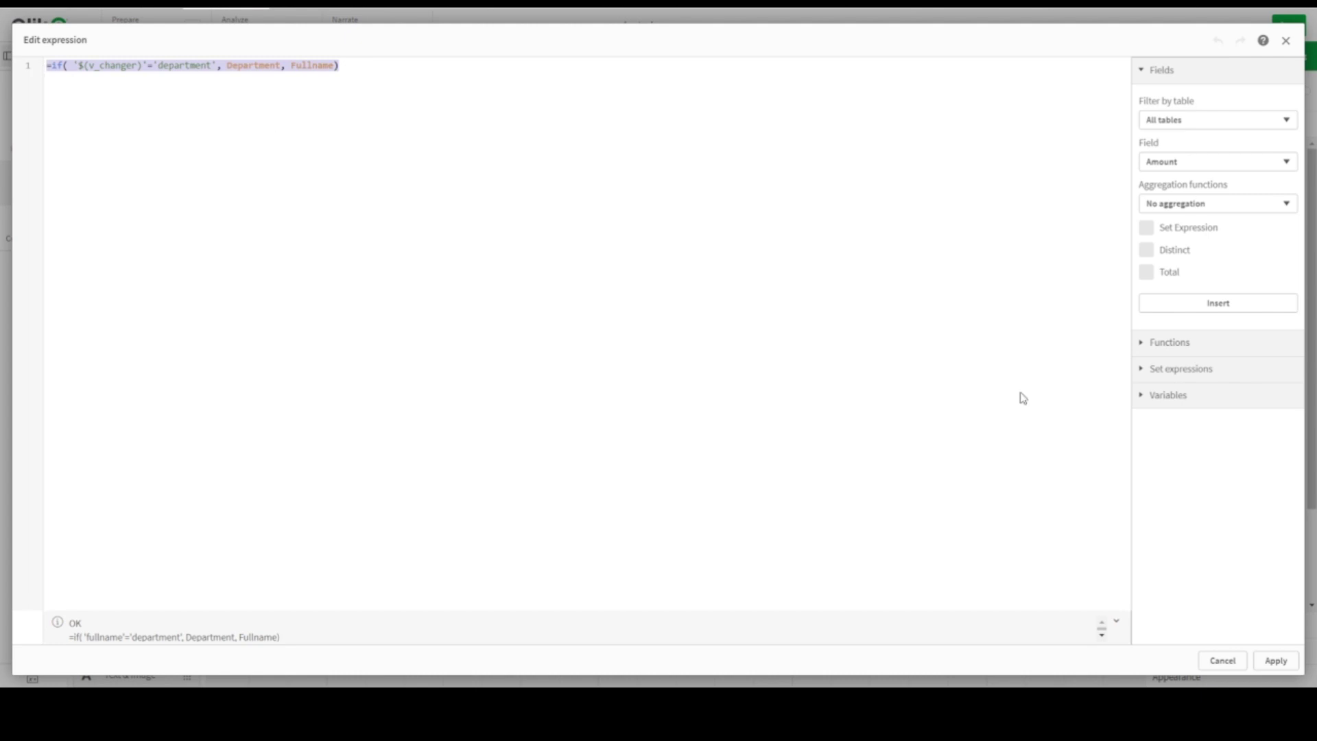
left_click(1278, 660)
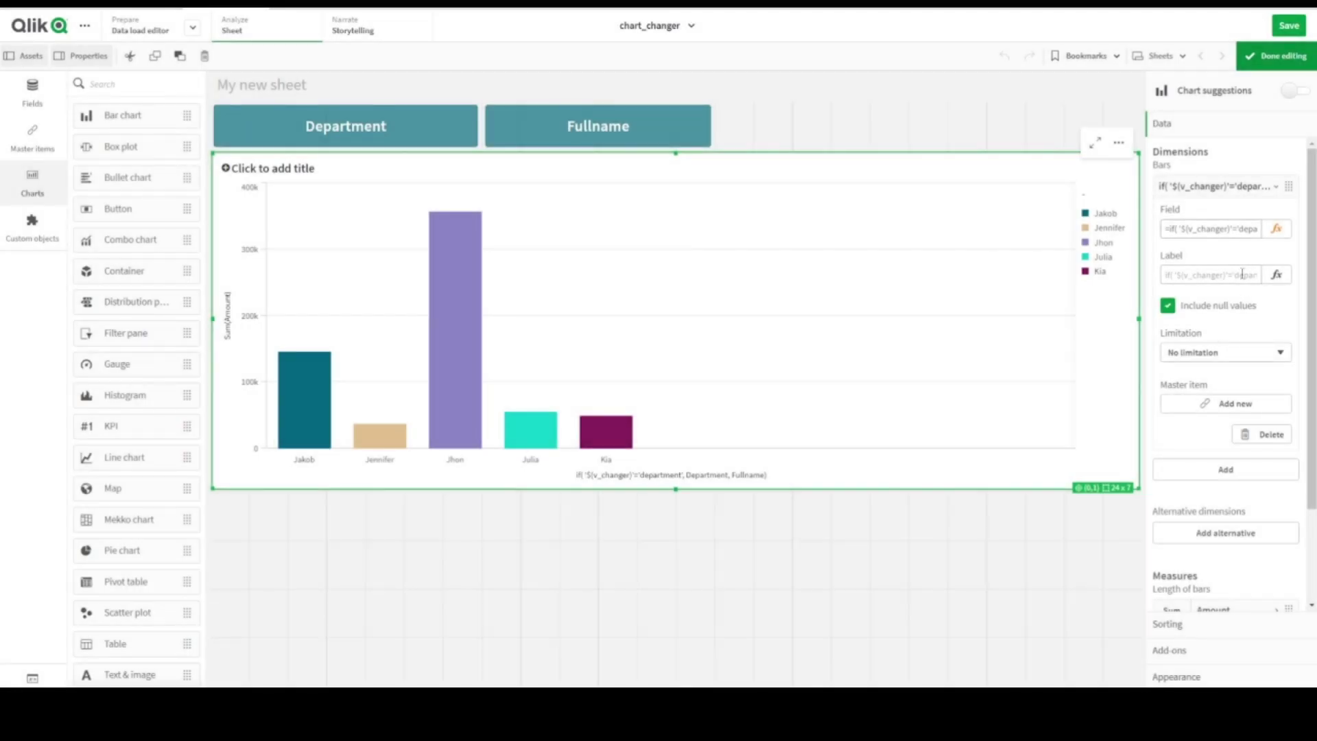
- Set the dimension label to =if('$(v_changer)'='department','Department','Fullname')
left_click(1277, 275)
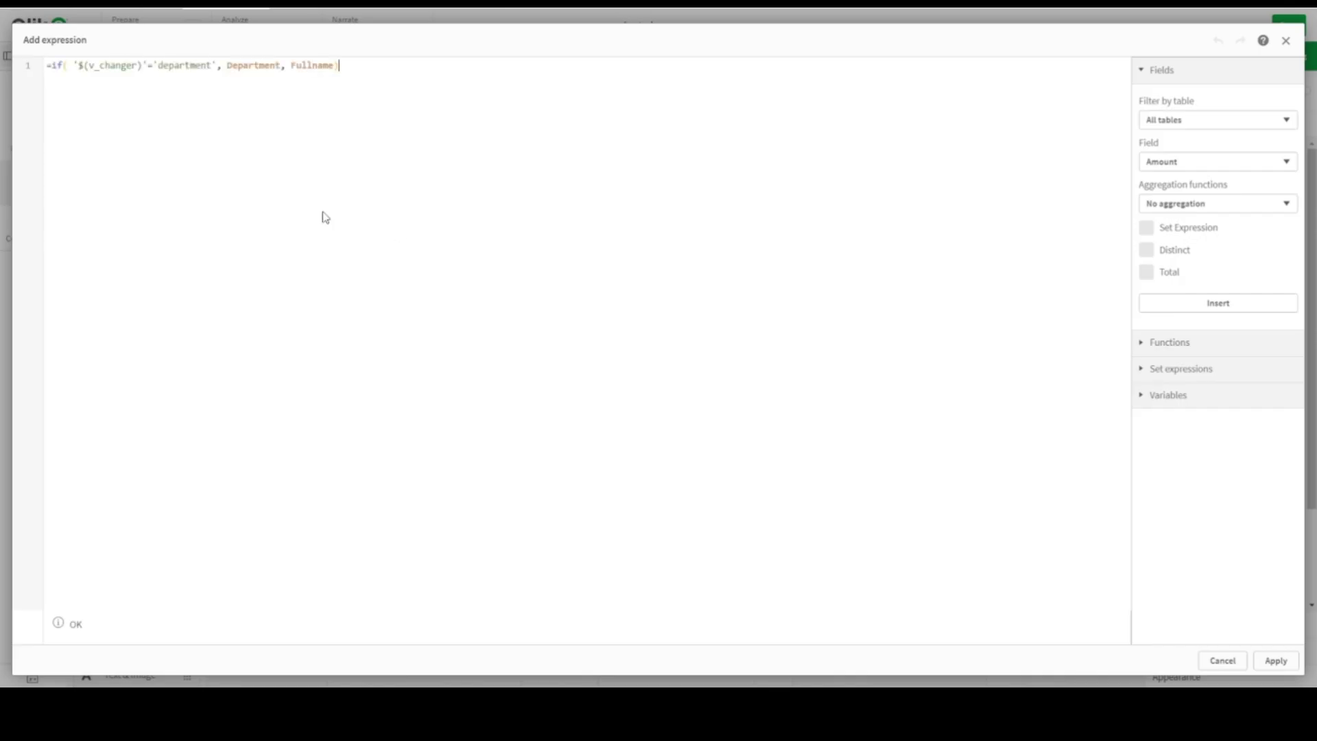
left_click(225, 66)
type("'")
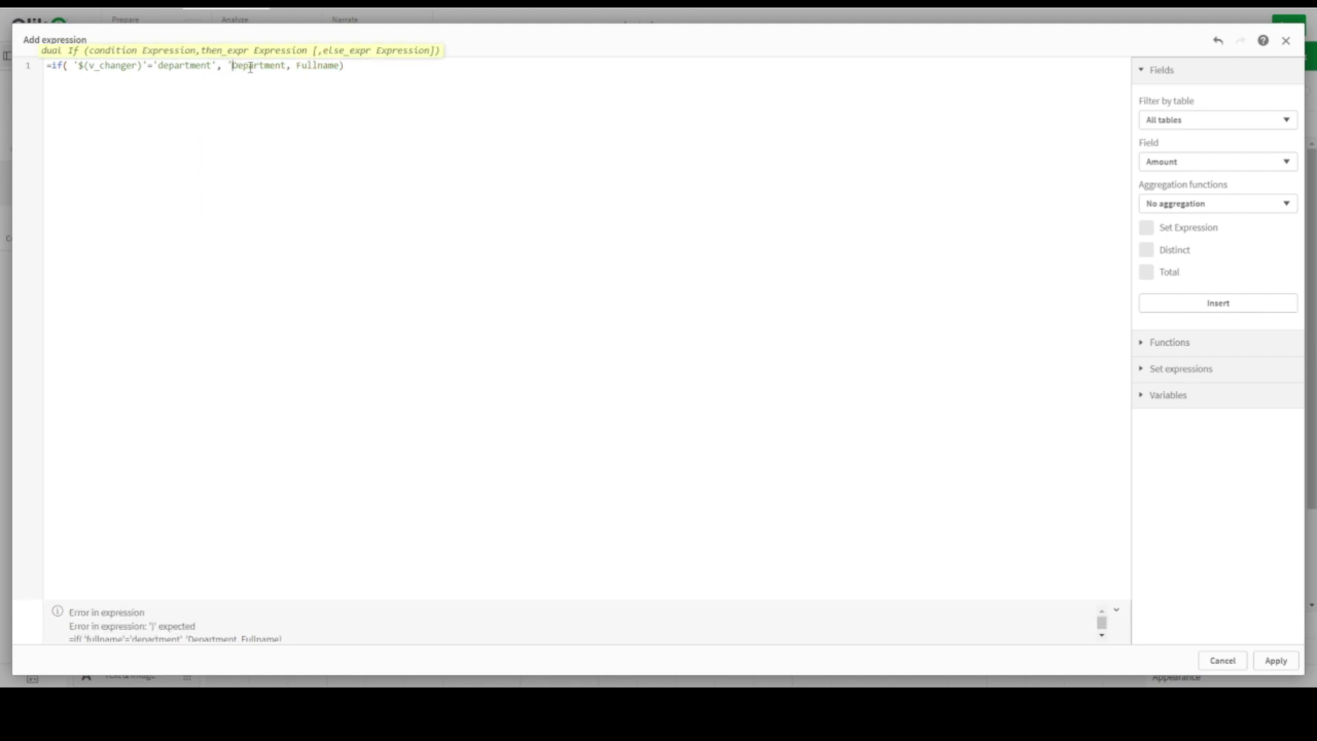
type("'")
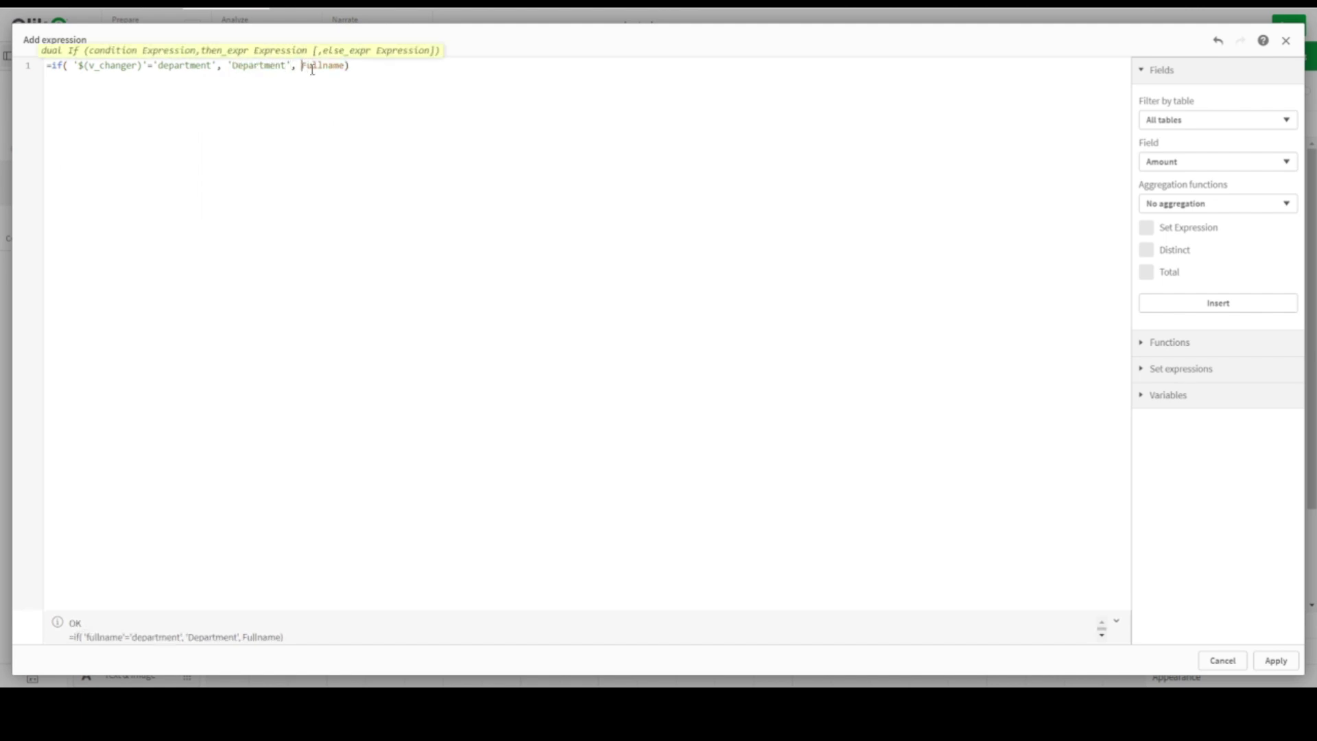
type("'")
type("'")
left_click(1274, 660)
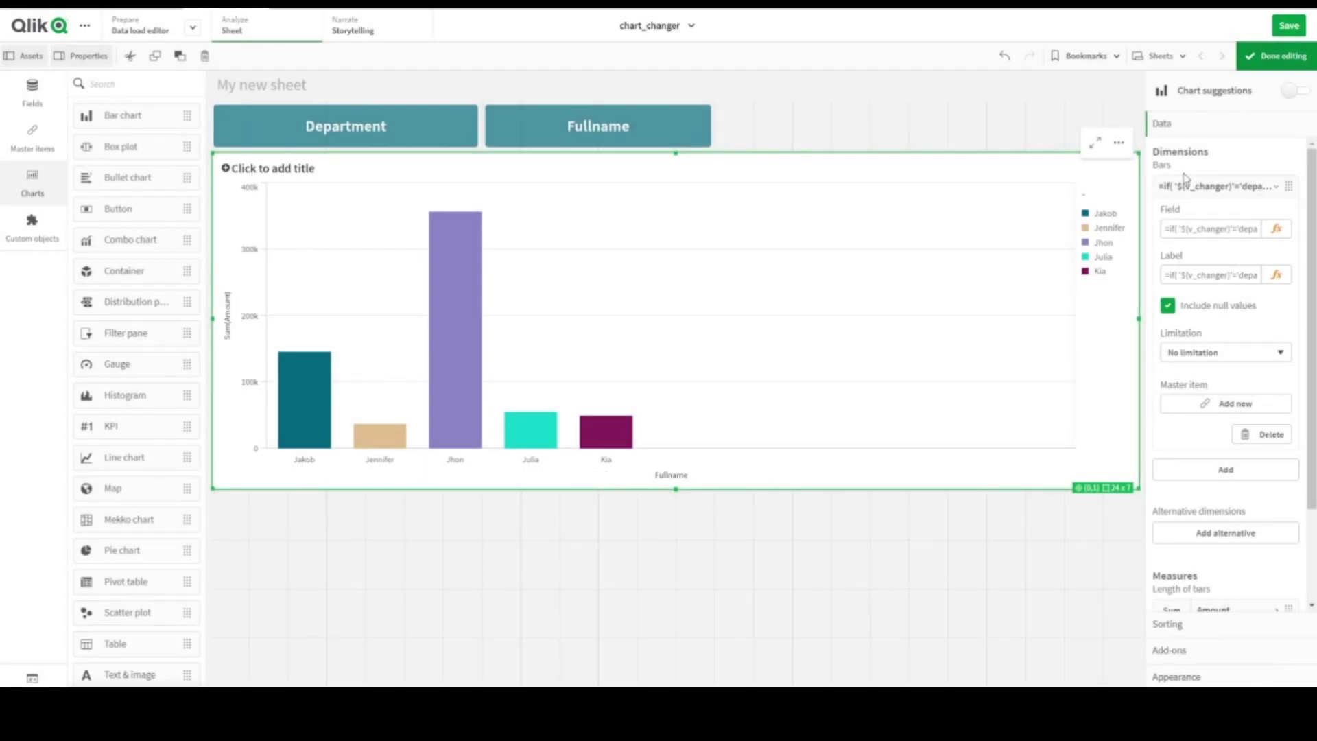
- Test the axis title by switching between Department and Fullname bars
left_click(1276, 56)
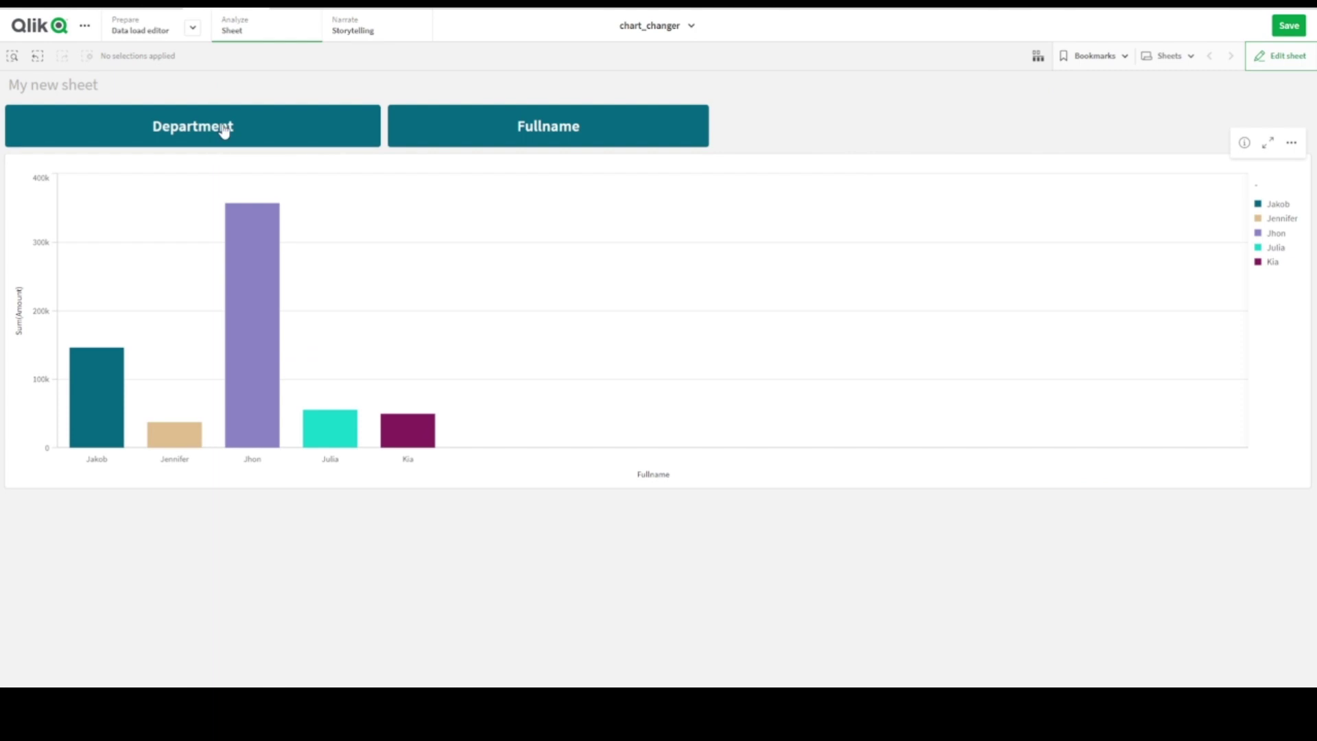
left_click(225, 131)
left_click(529, 135)
left_click(259, 132)
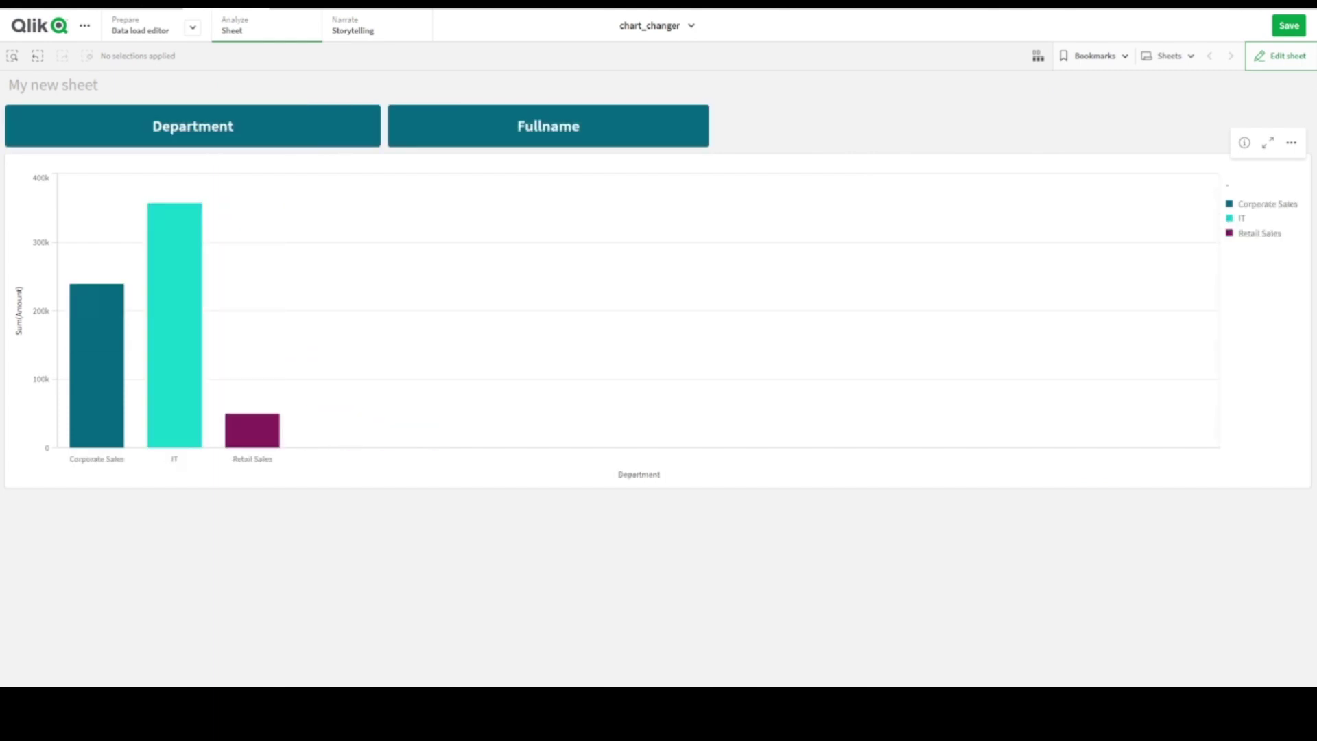
left_click(1298, 58)
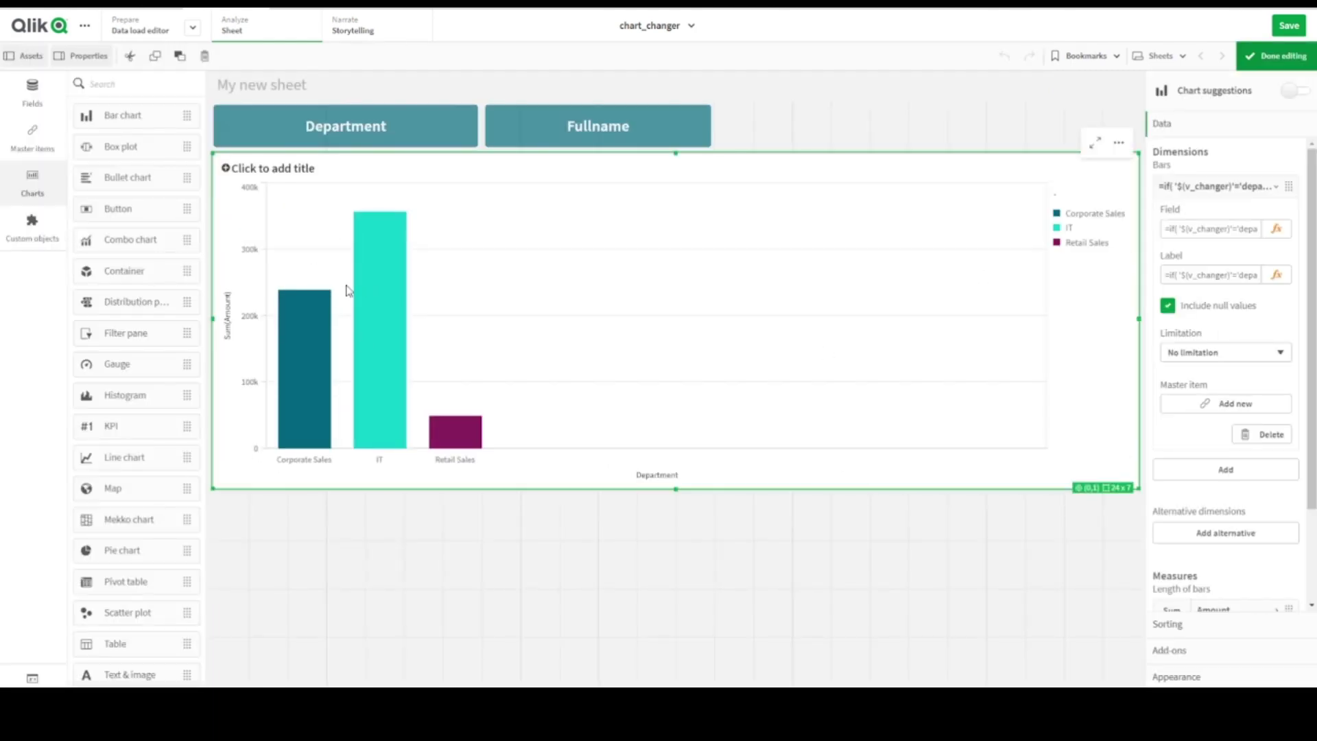
- Turn on value labels in the chart's Presentation settings and finish editing
left_click(1249, 679)
scroll(1256, 505, "down", 6)
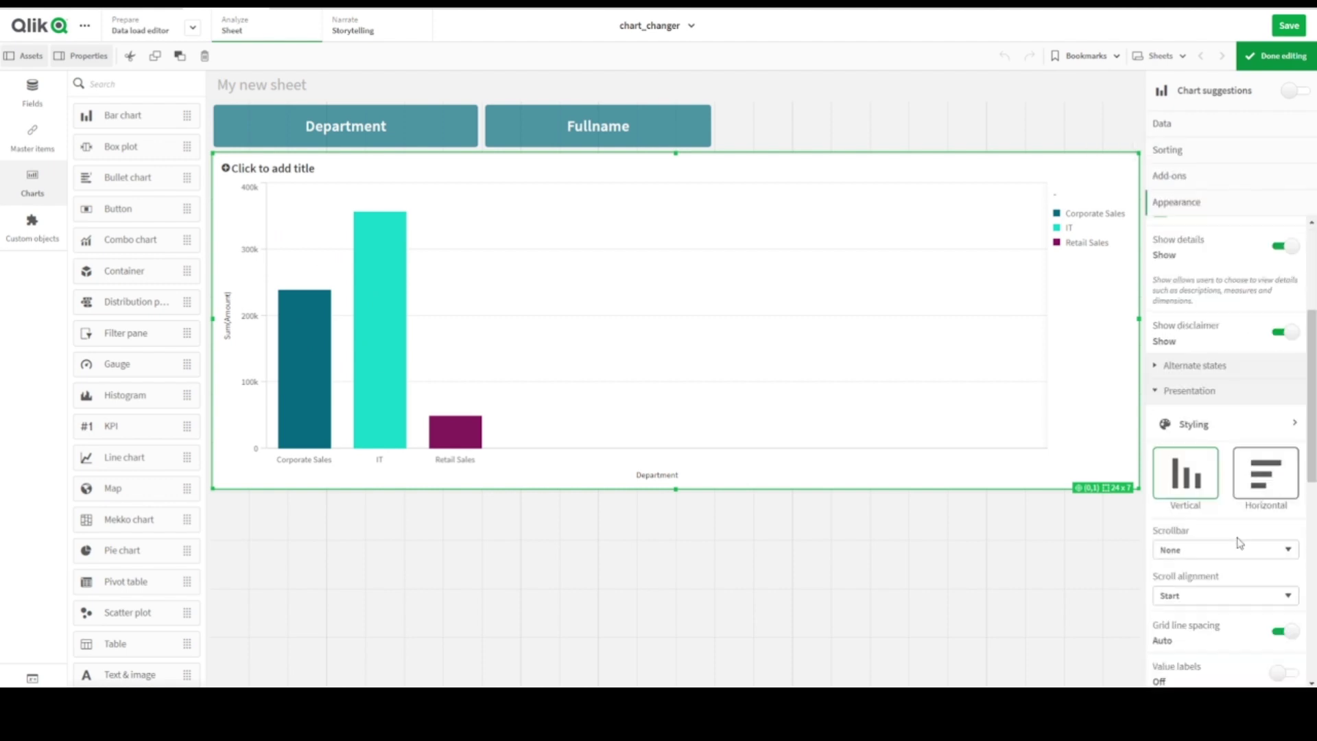
left_click(1280, 517)
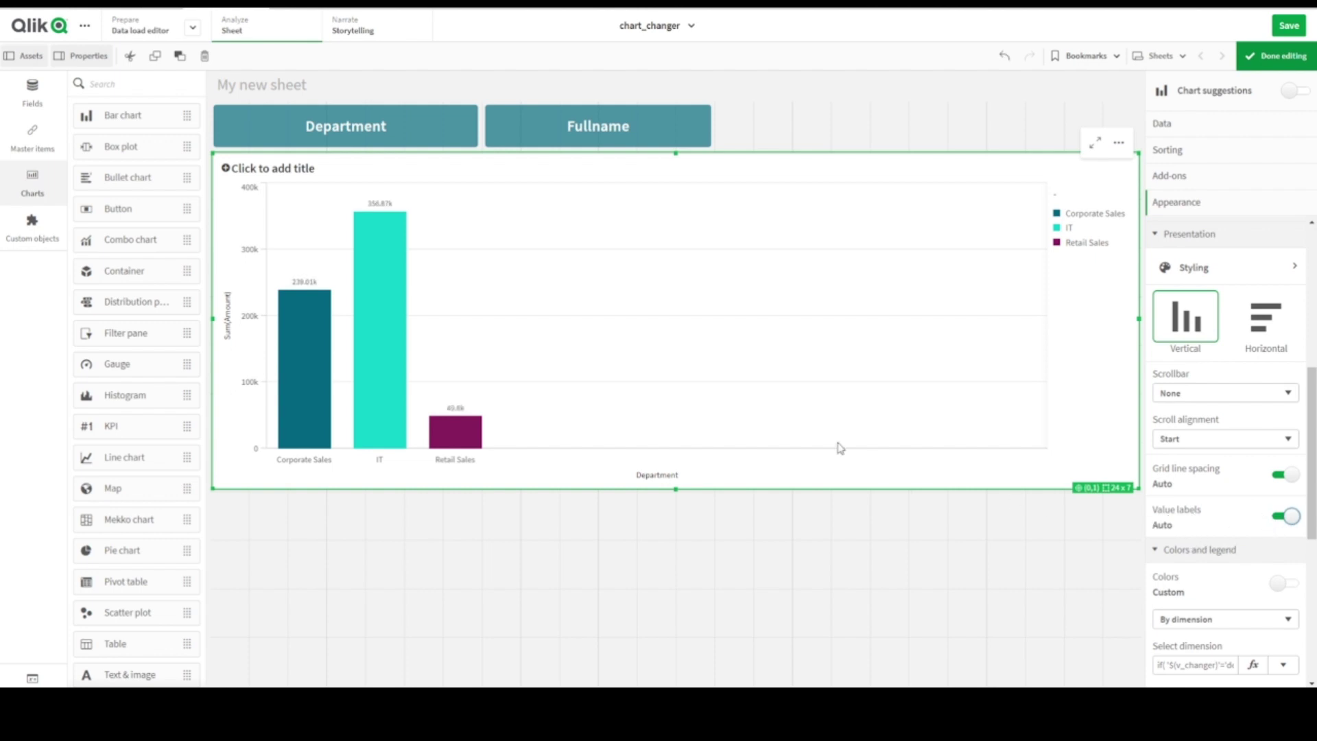
left_click(1280, 56)
- Check value labels on Fullname then Department bars, then resume sheet editing
left_click(583, 138)
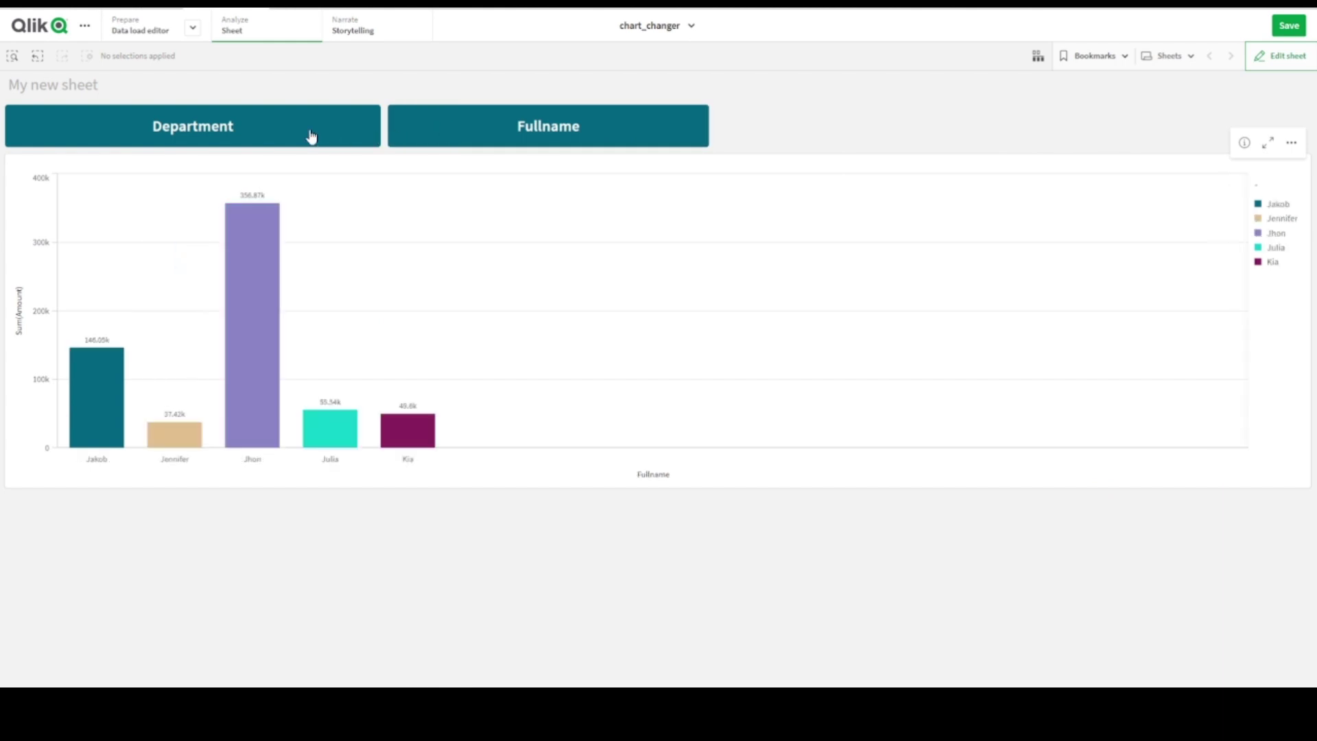
left_click(311, 135)
left_click(1276, 58)
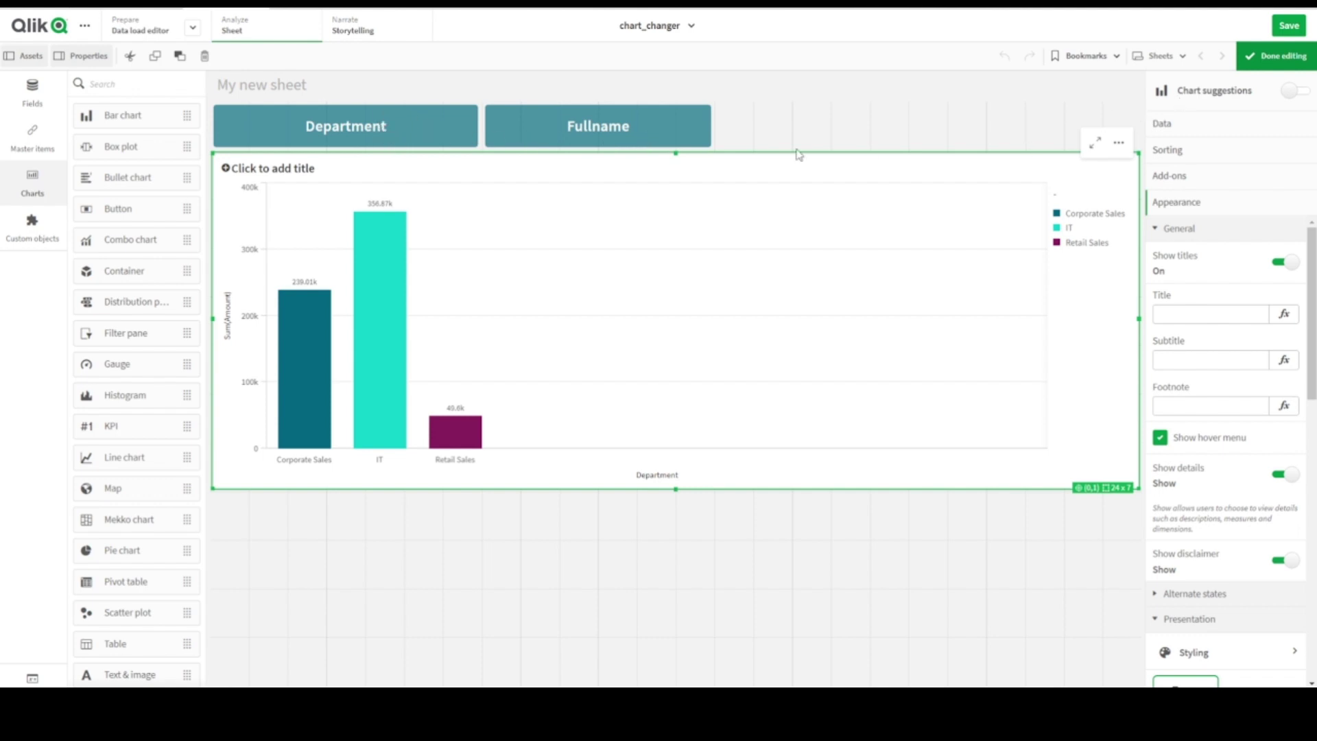
- Select the Department button and show its background options
left_click(866, 125)
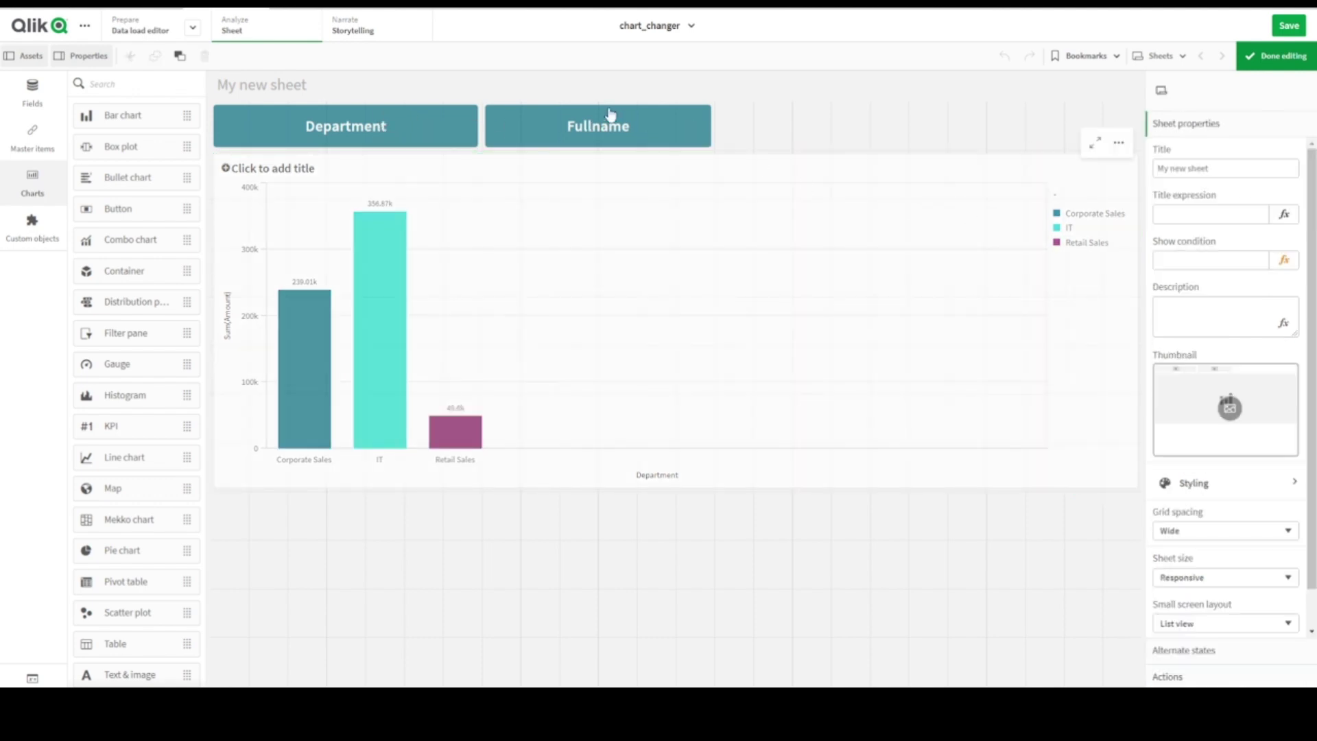
left_click(411, 127)
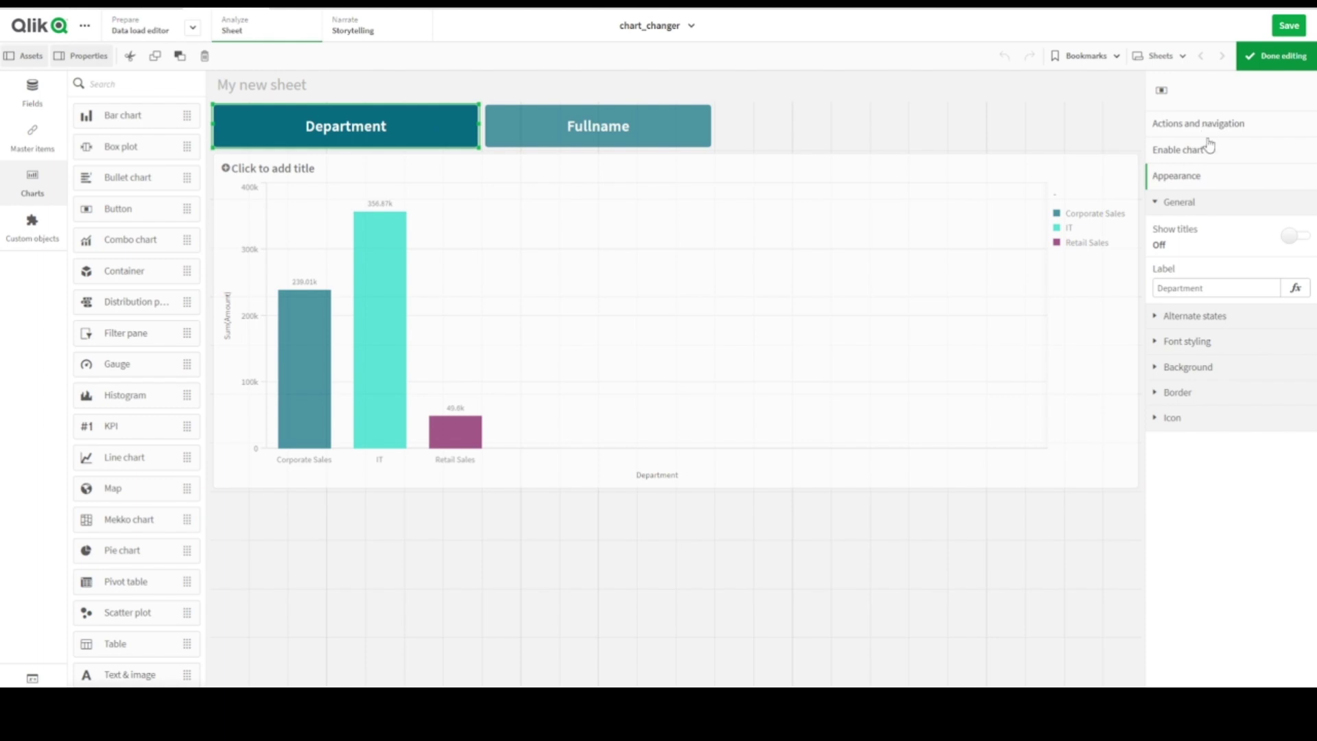
left_click(1188, 369)
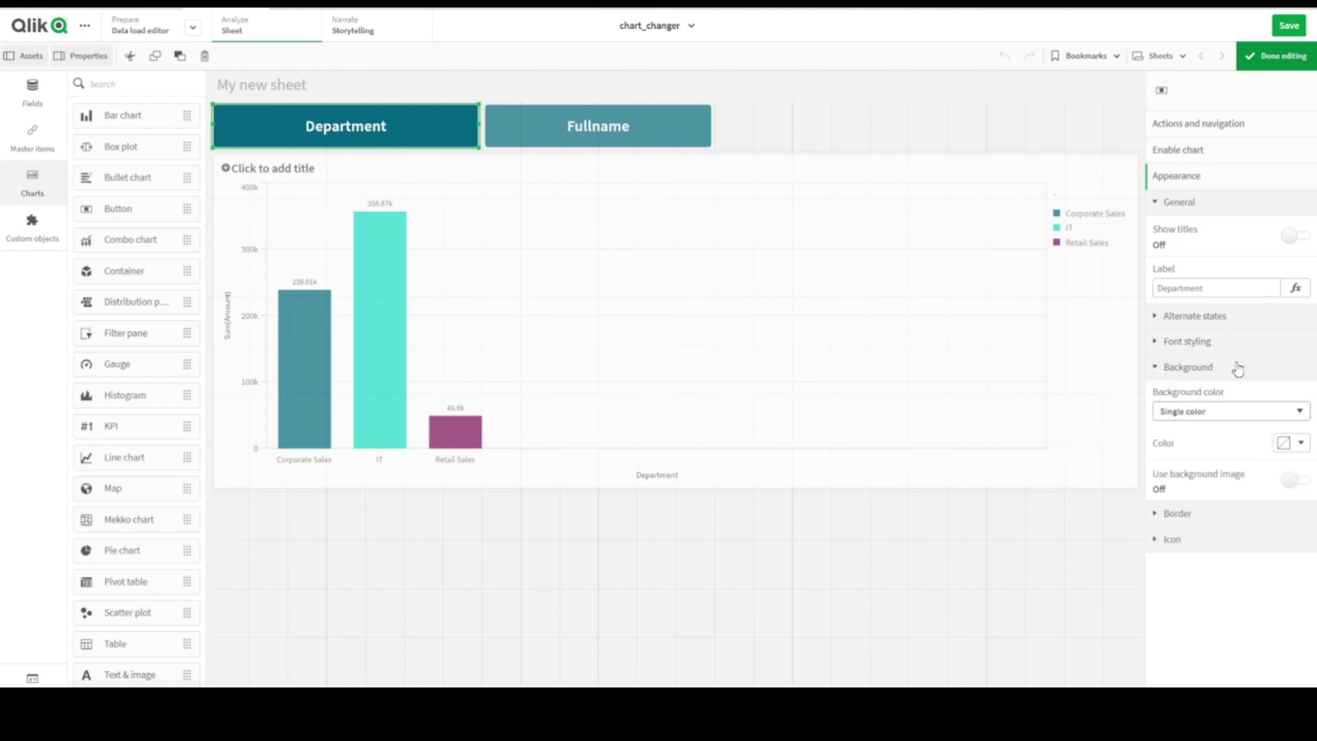
- Copy the chart's v_changer if() dimension formula, then show the Department button's appearance properties
left_click(917, 276)
left_click(1184, 127)
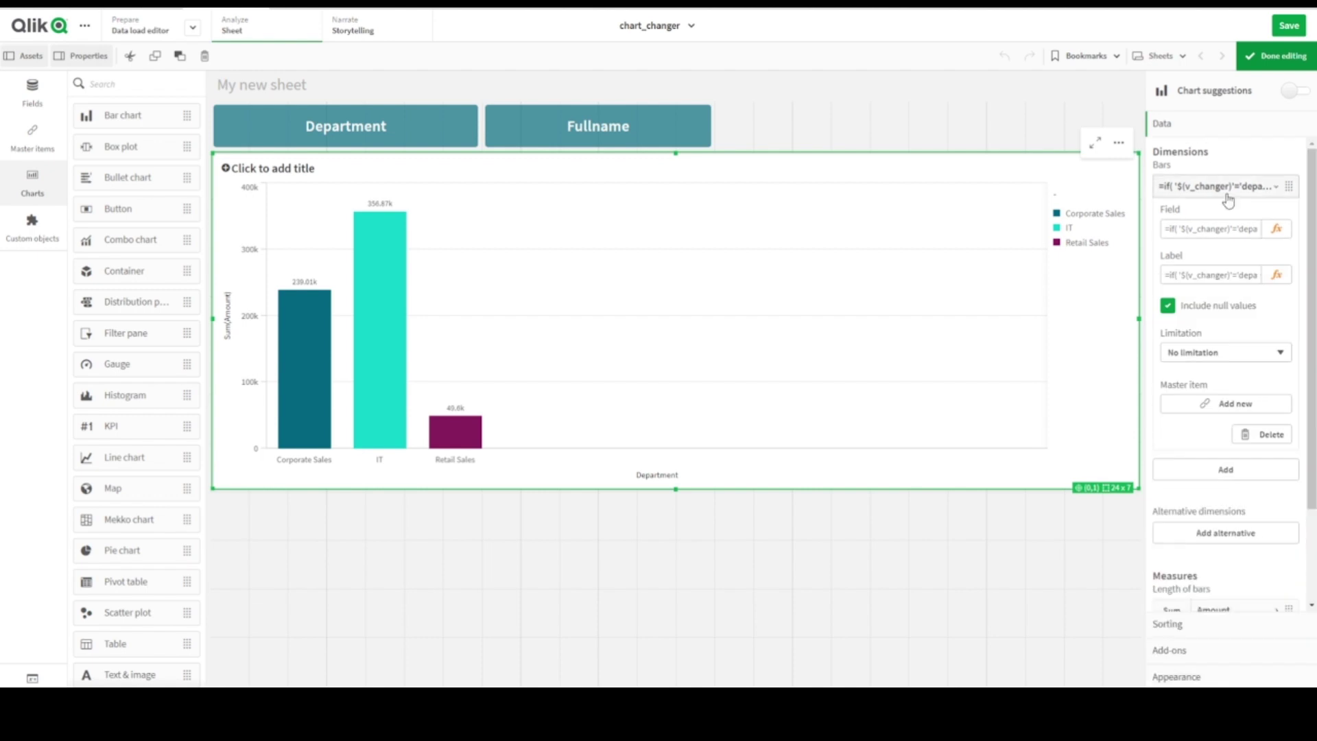
left_click(1280, 229)
left_click_drag(340, 66, 45, 73)
key("ctrl+c")
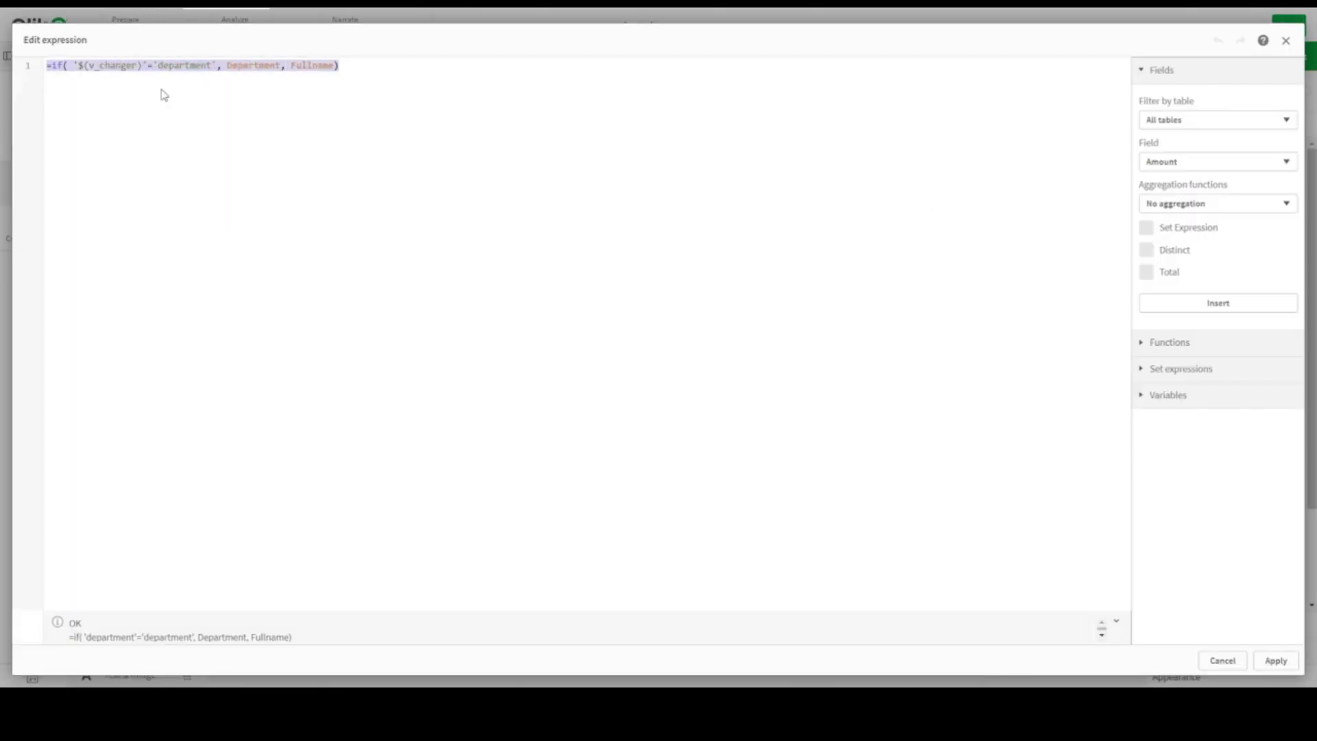
left_click(1286, 41)
left_click(1204, 187)
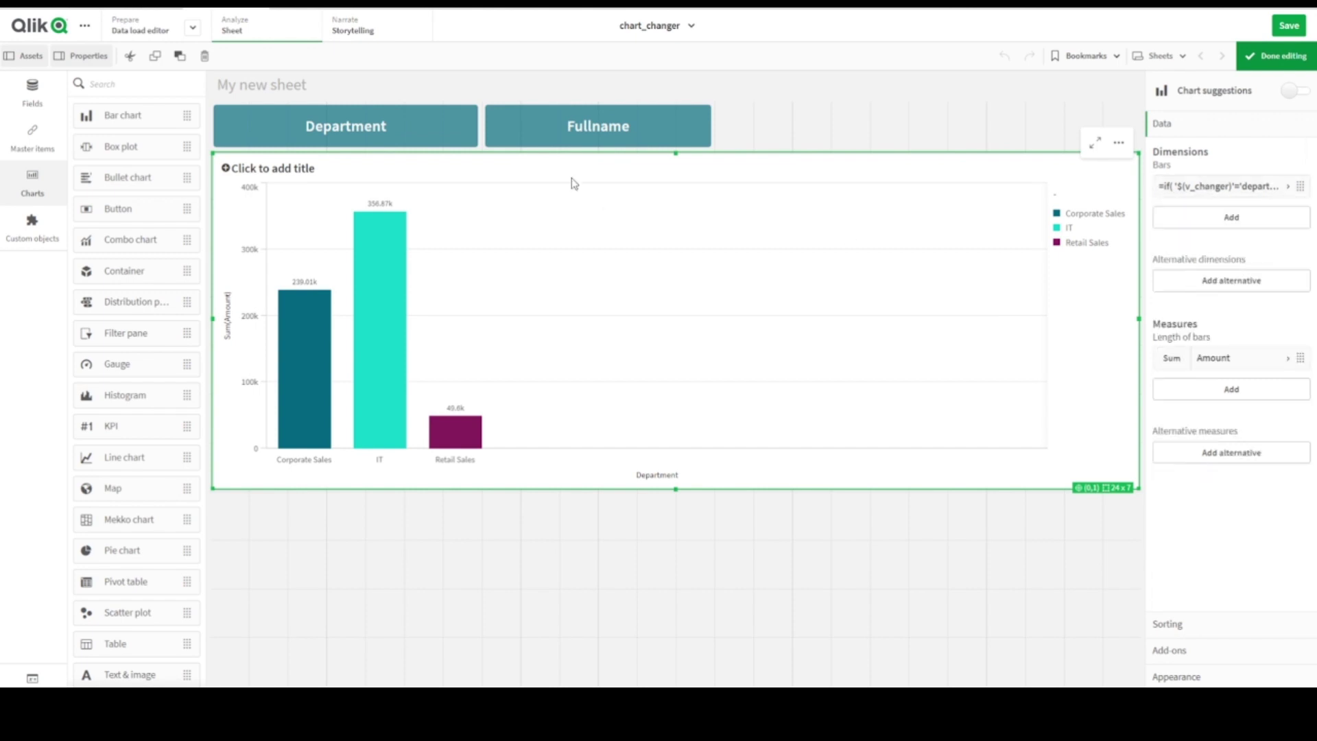
left_click(398, 141)
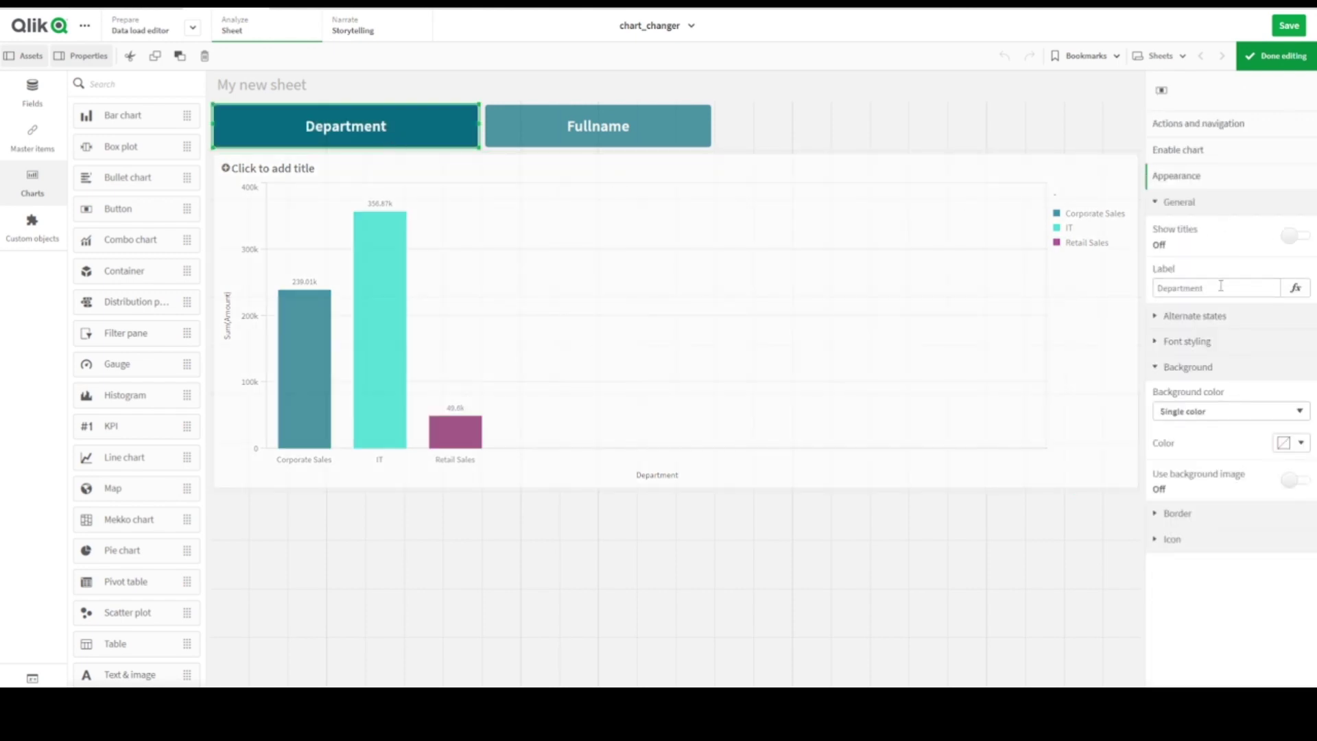
- Set the Department button's background colour to By expression and paste the copied if() formula
left_click(1271, 418)
left_click(1216, 440)
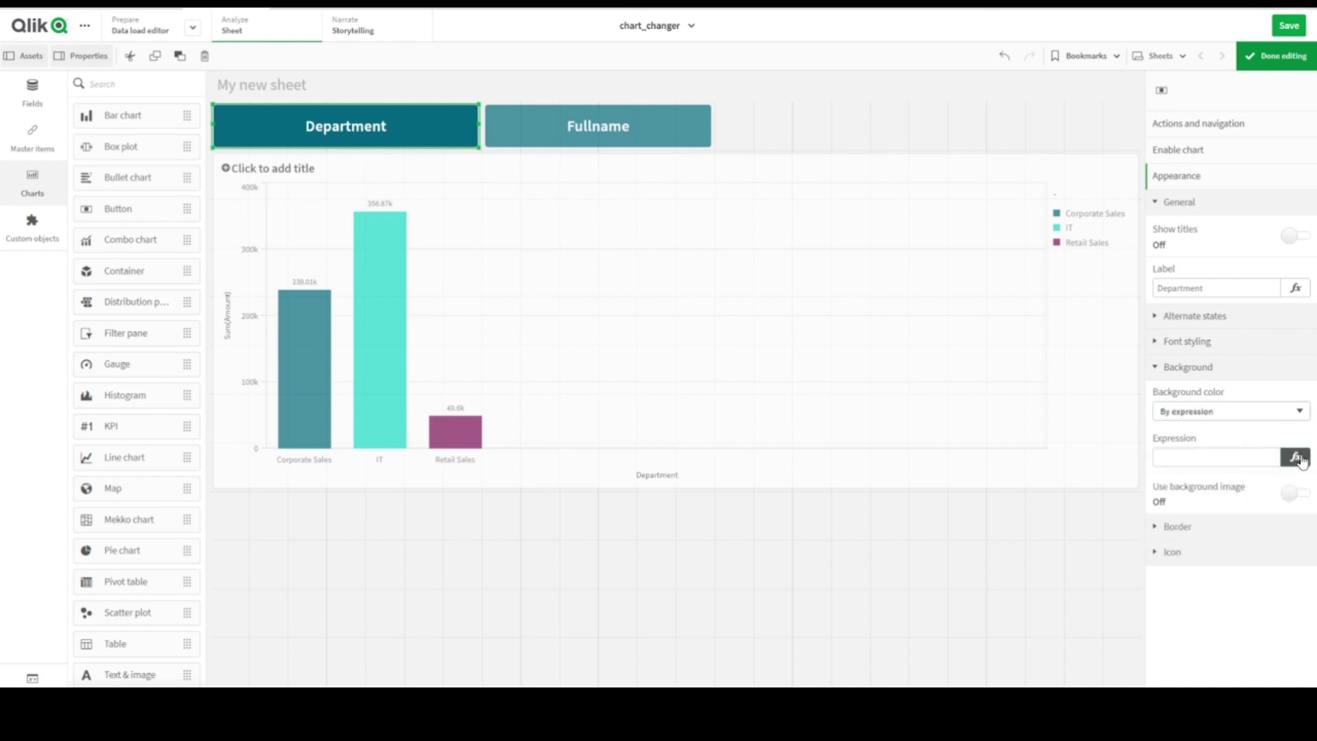
left_click(1297, 457)
key("ctrl+v")
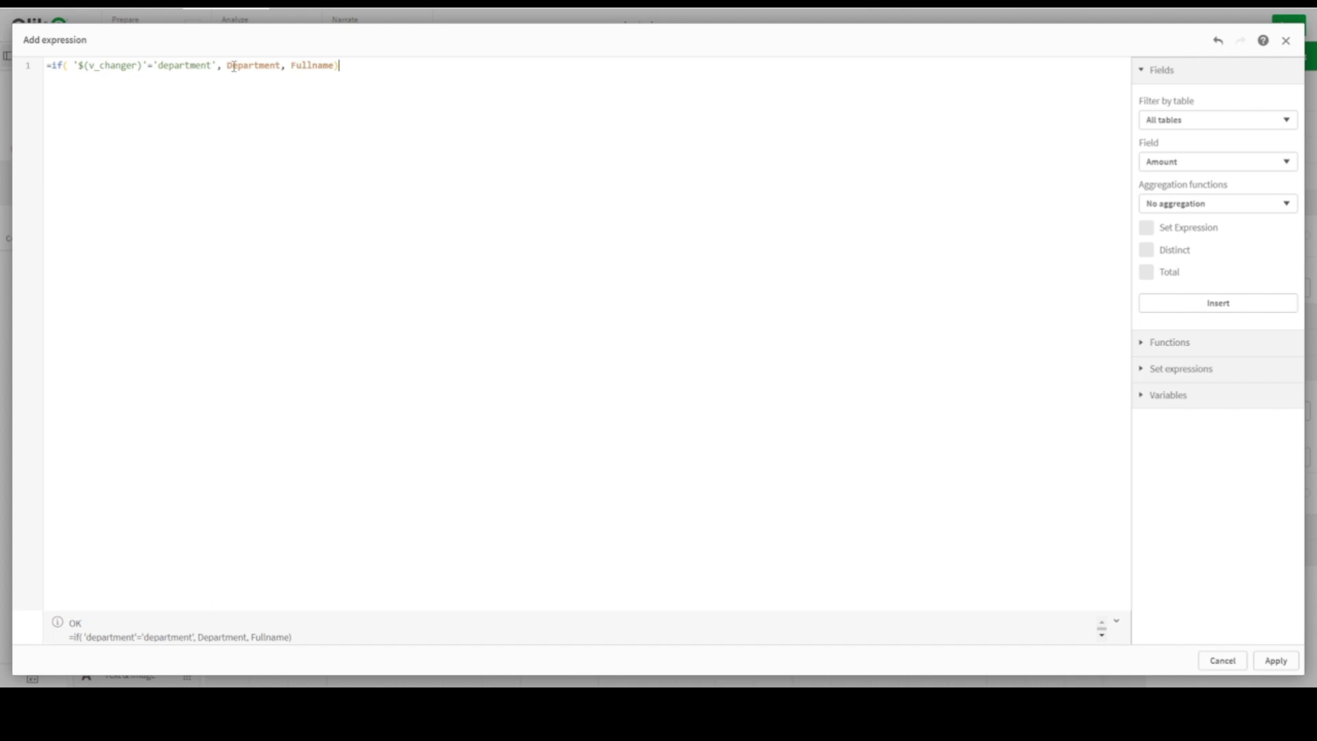
- Replace the formula's fields so it reads =if('$(v_changer)'='department', green(), Blue()), then copy it
mouse_move(245, 66)
left_mouse_down()
mouse_move(280, 66)
mouse_move(222, 65)
left_mouse_up()
left_click(280, 66)
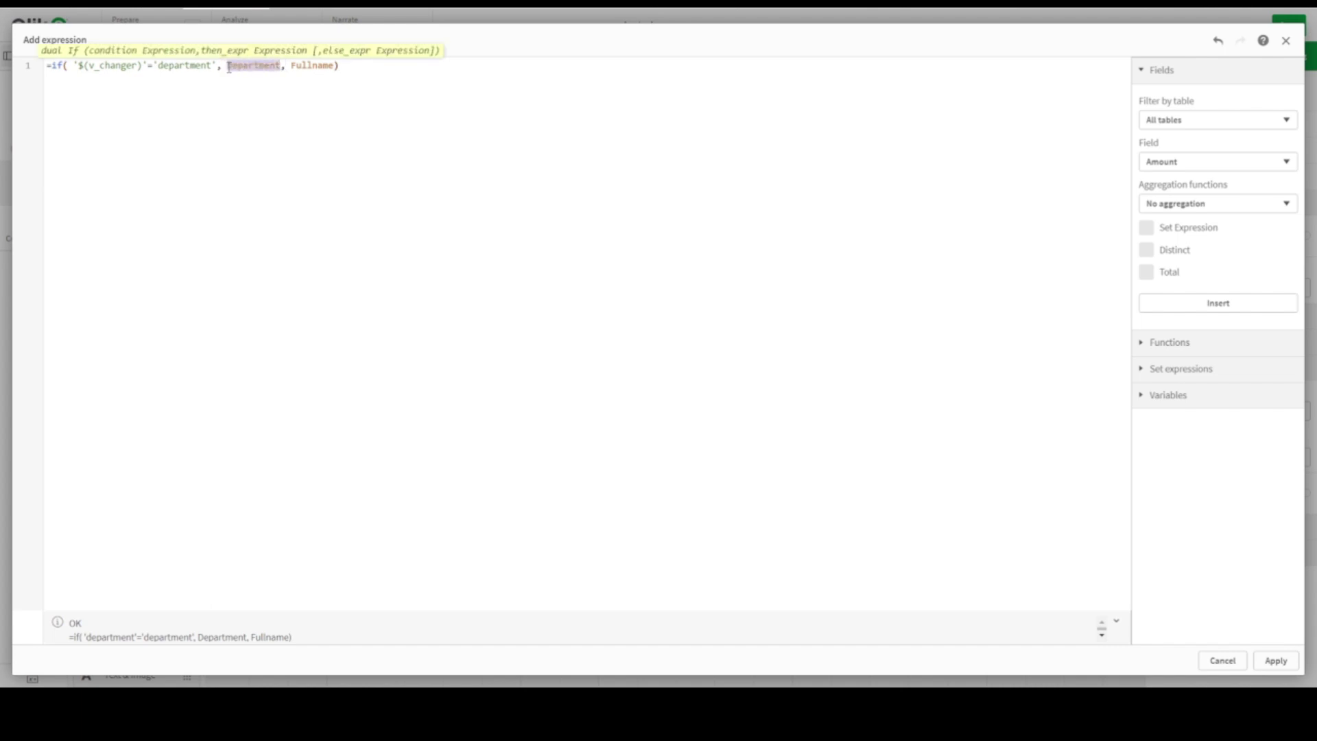
type("green()")
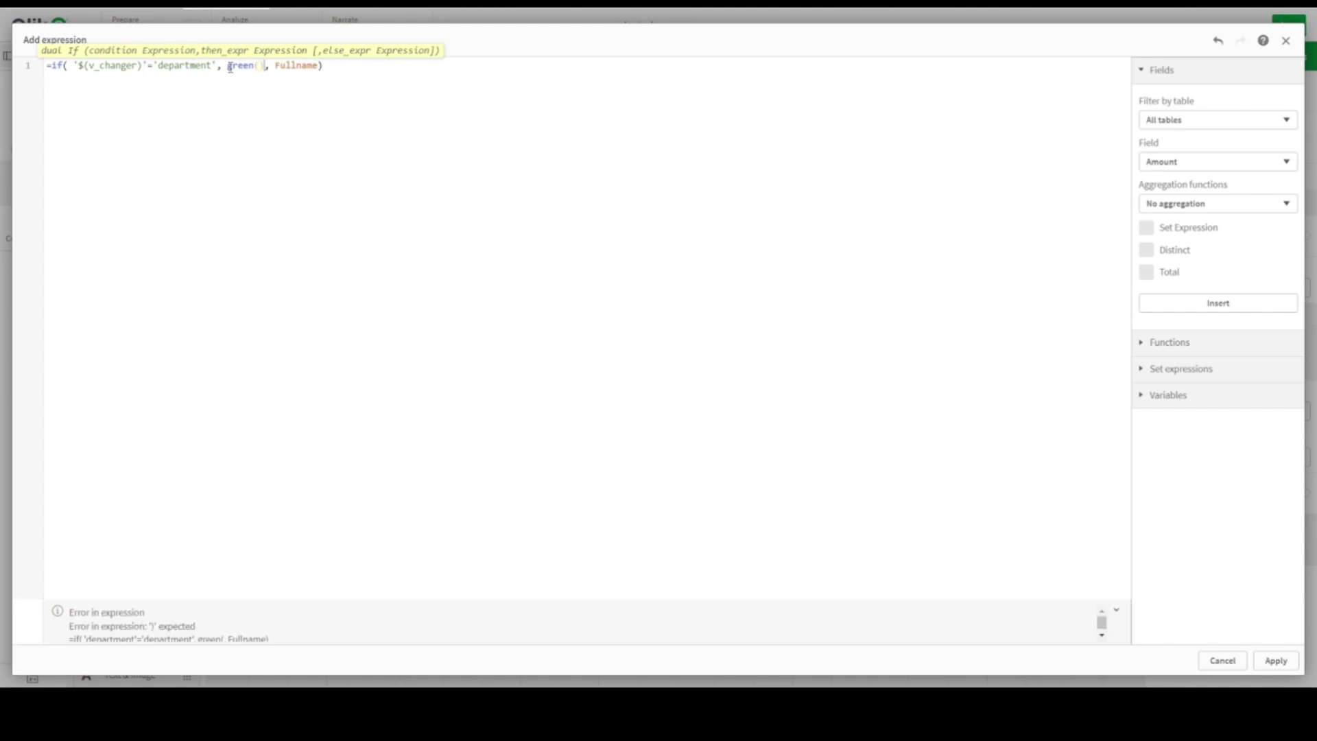
double_click(304, 65)
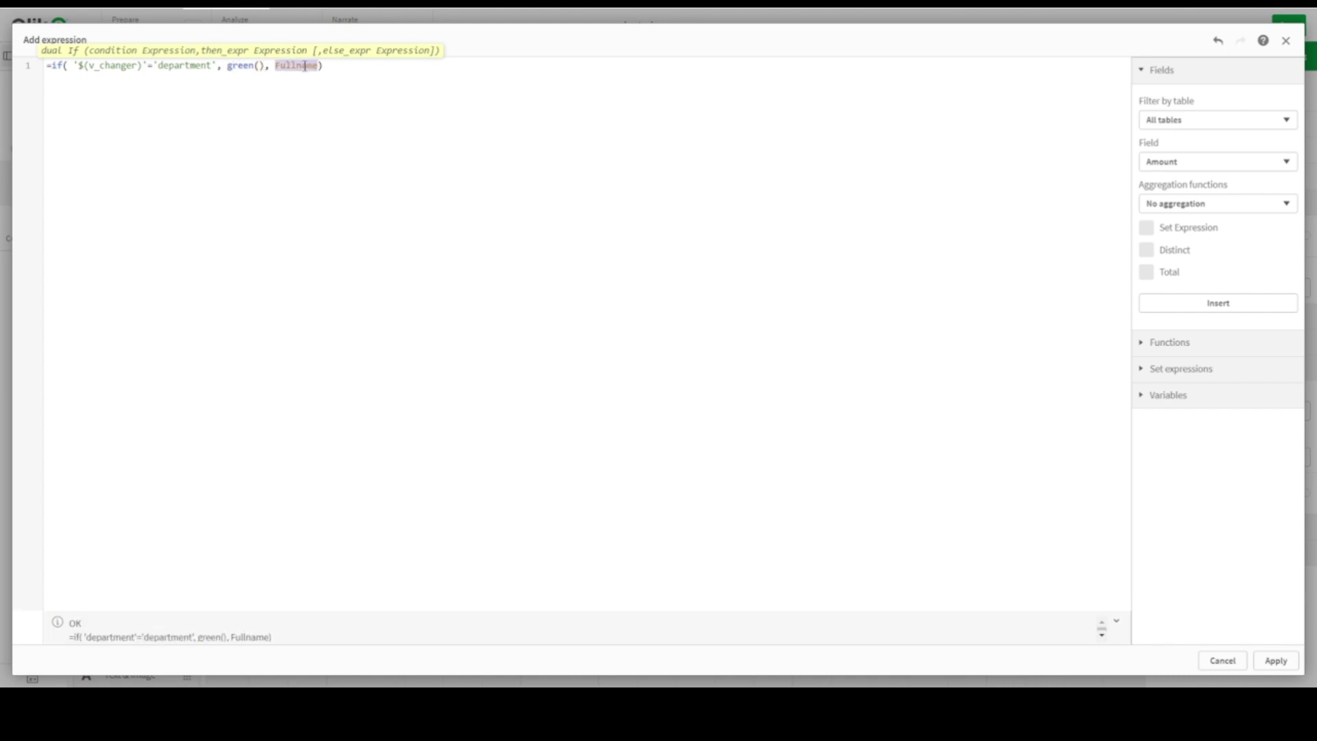
type("gr")
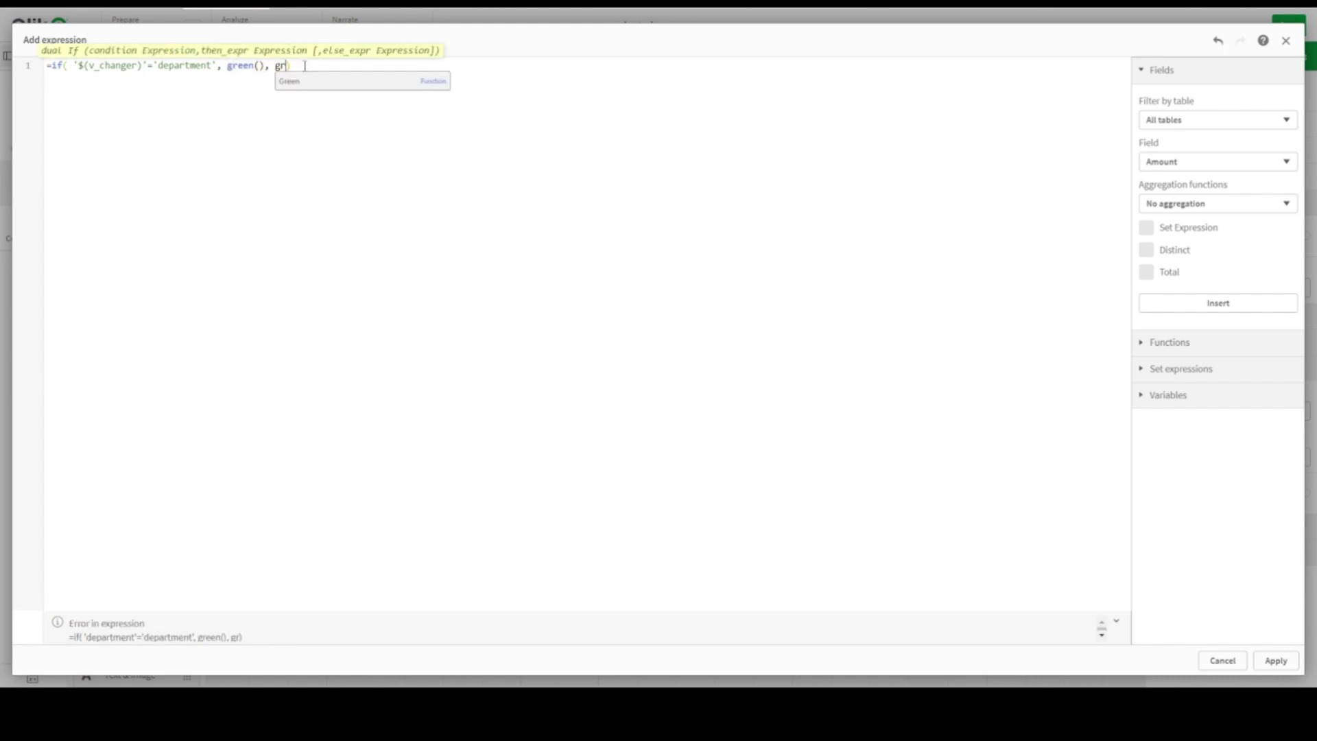
key("BackSpace")
key("BackSpace")
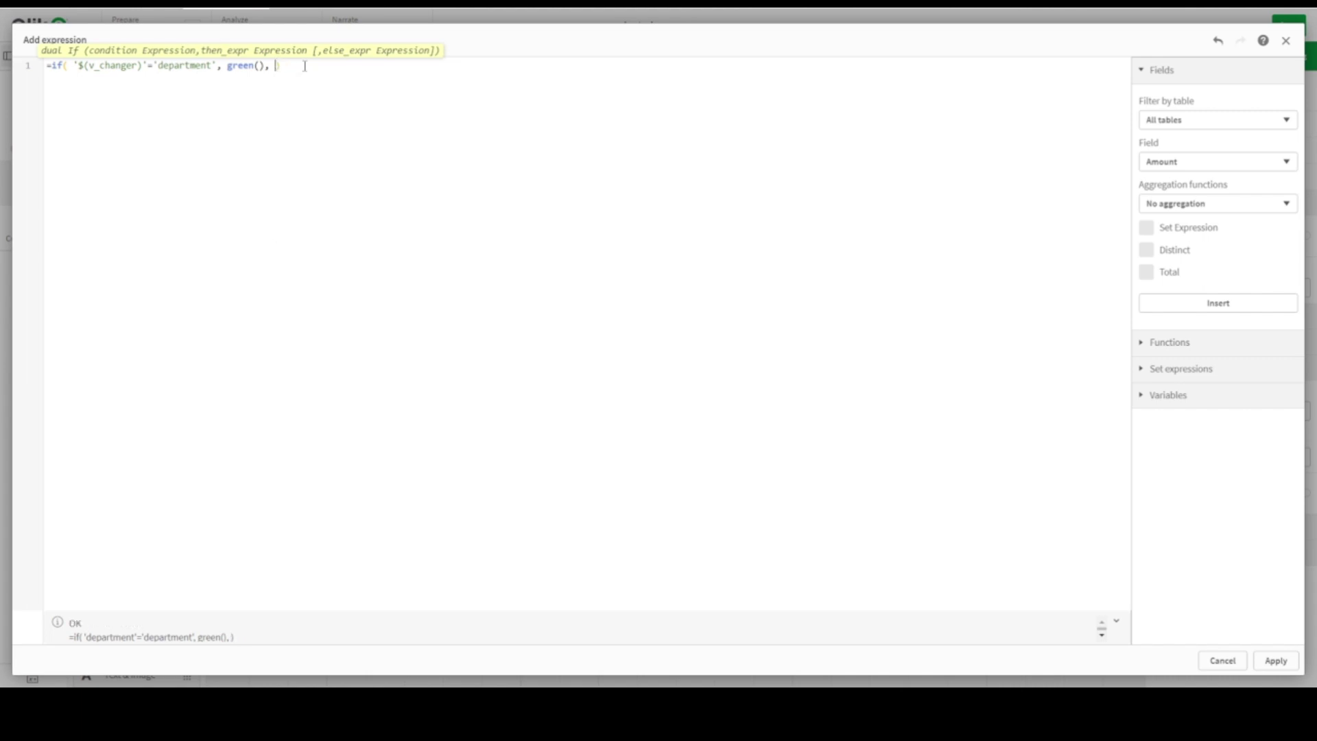
type("bl")
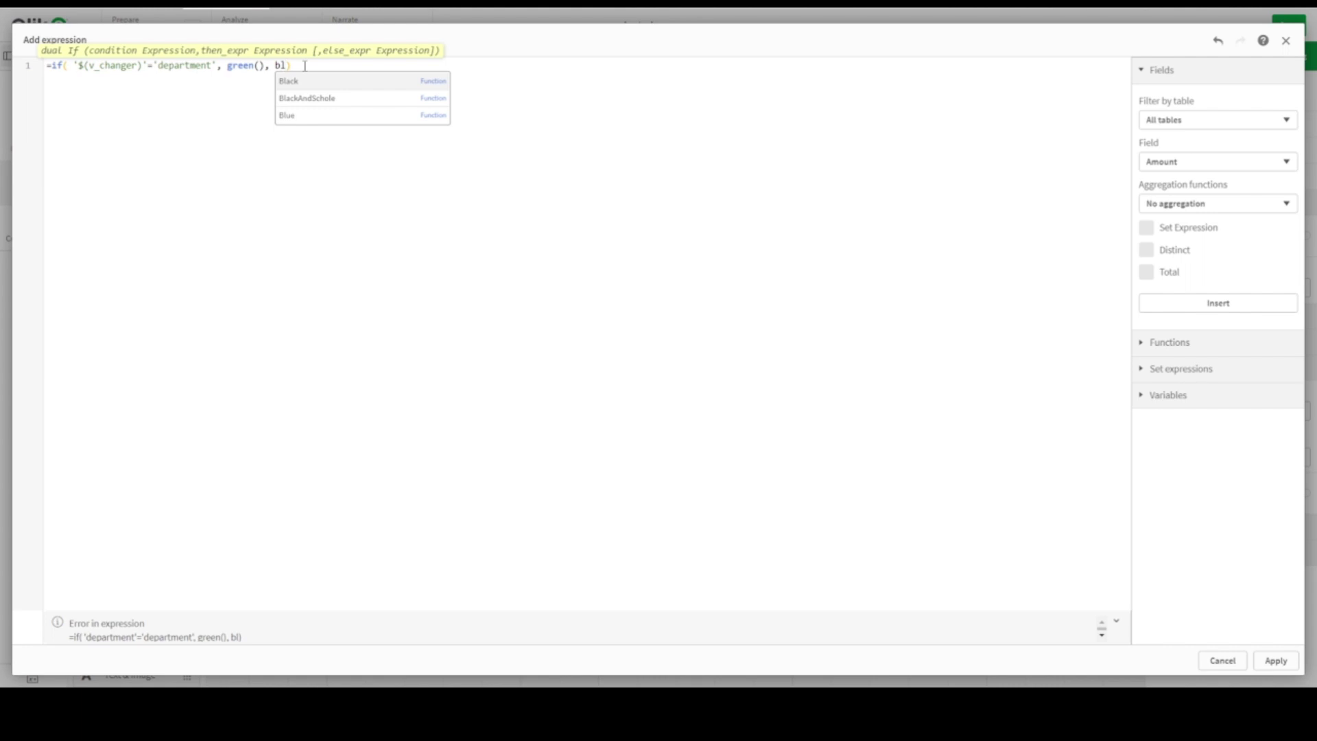
key("Down")
key("Down")
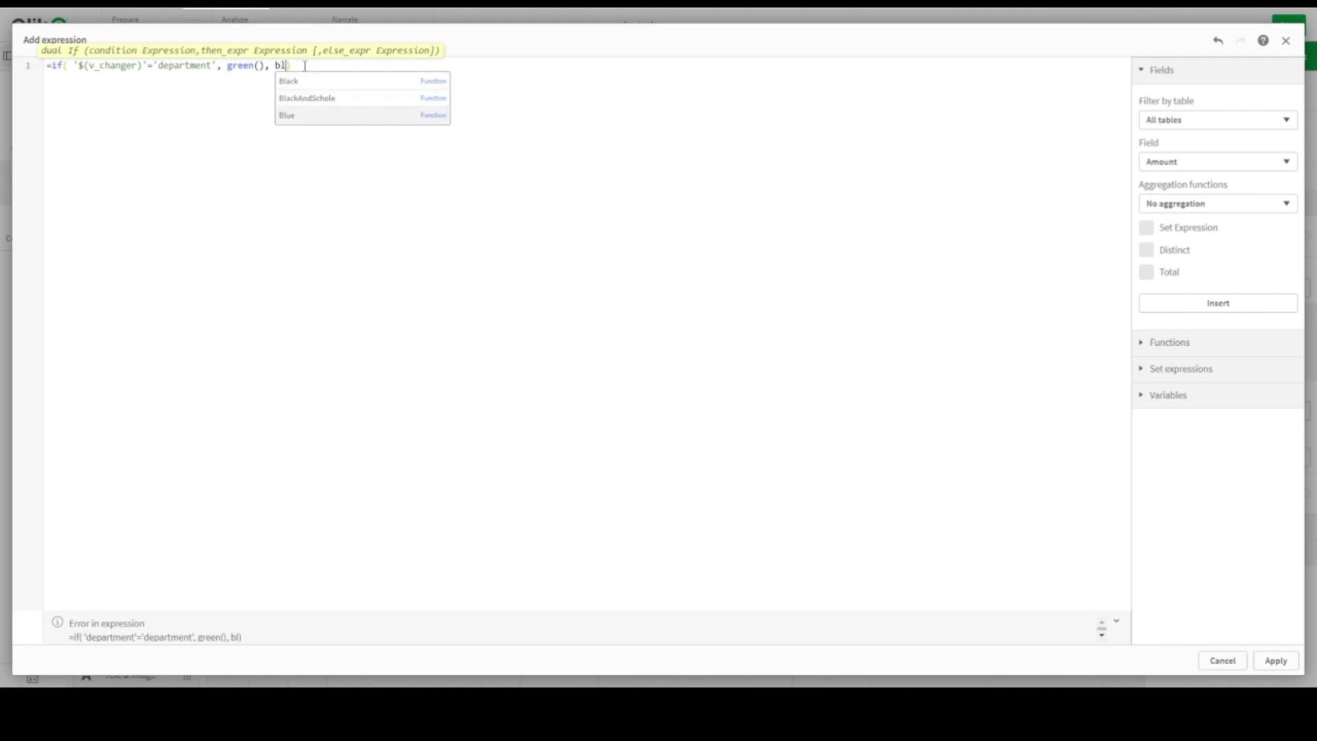
key("Return")
type("()")
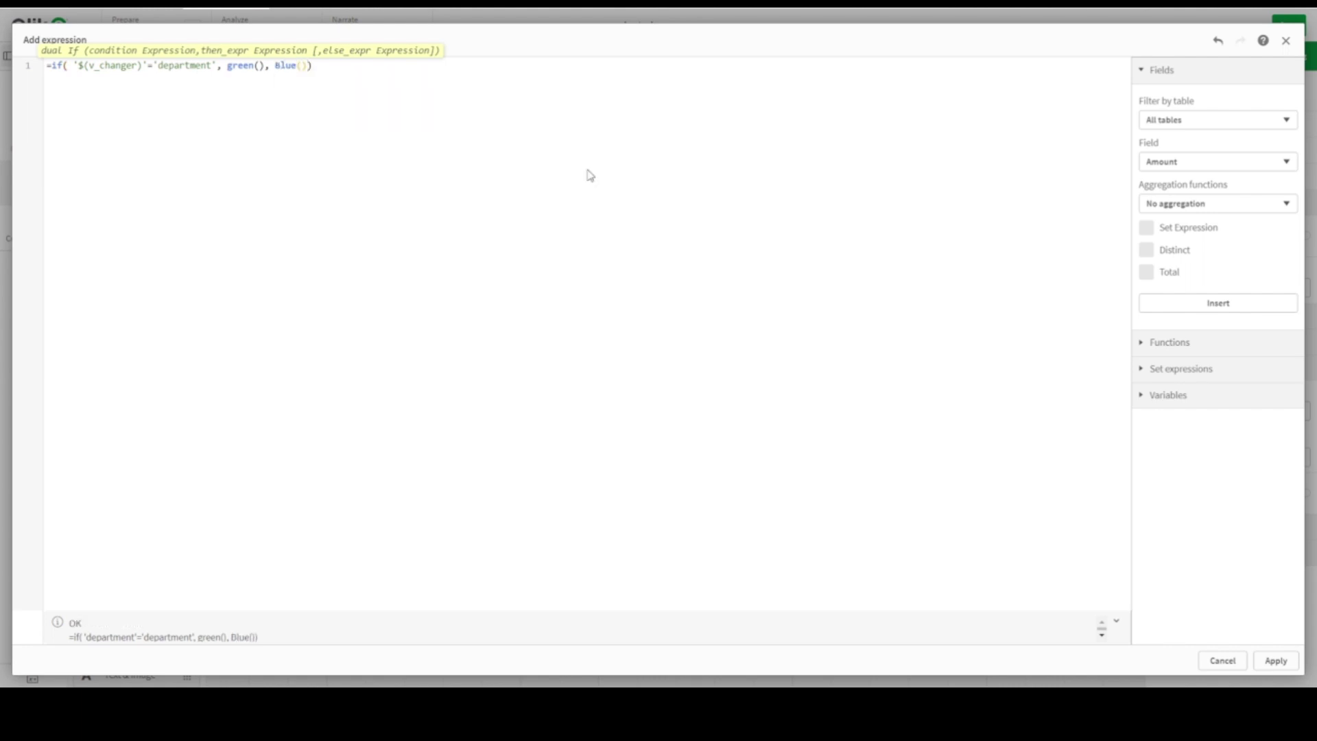
left_click_drag(328, 62, 14, 71)
key("ctrl+c")
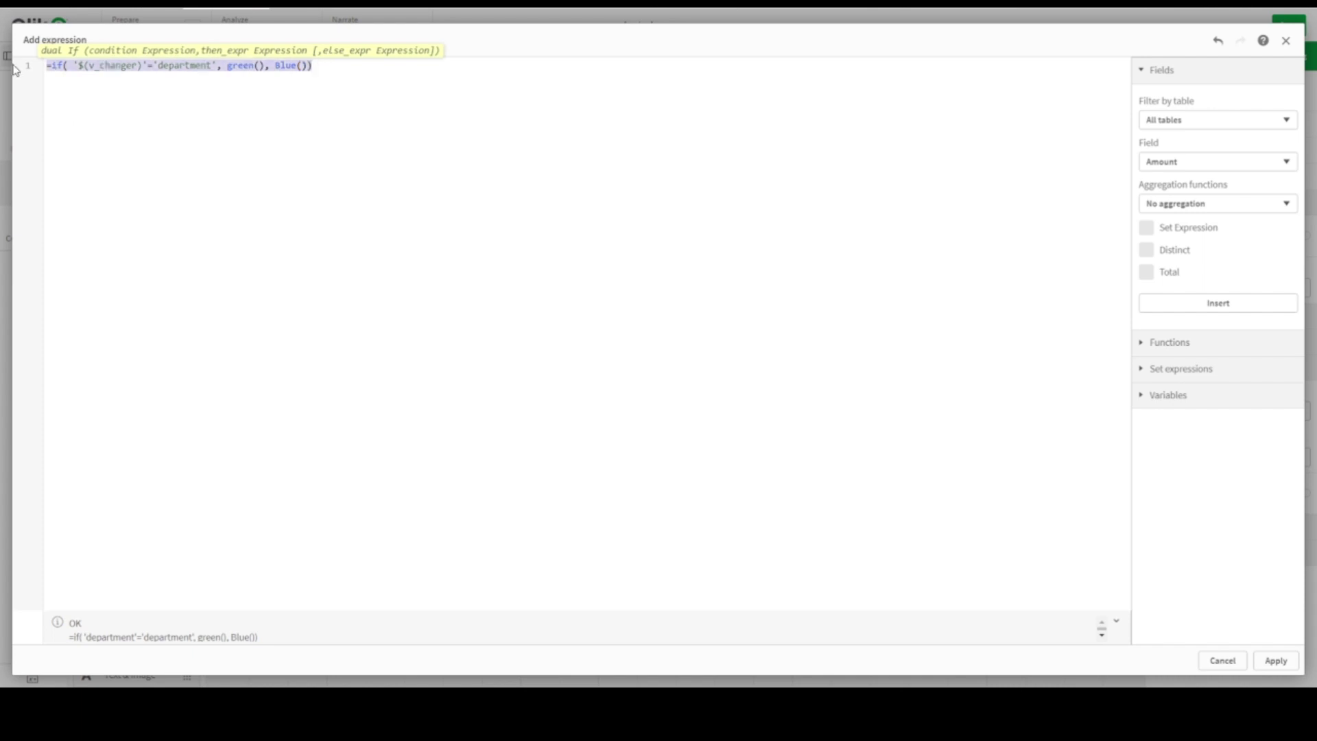
- Apply the Department colour, then give the Fullname button background =if('$(v_changer)'='fullname', green(), Blue())
left_click(1269, 660)
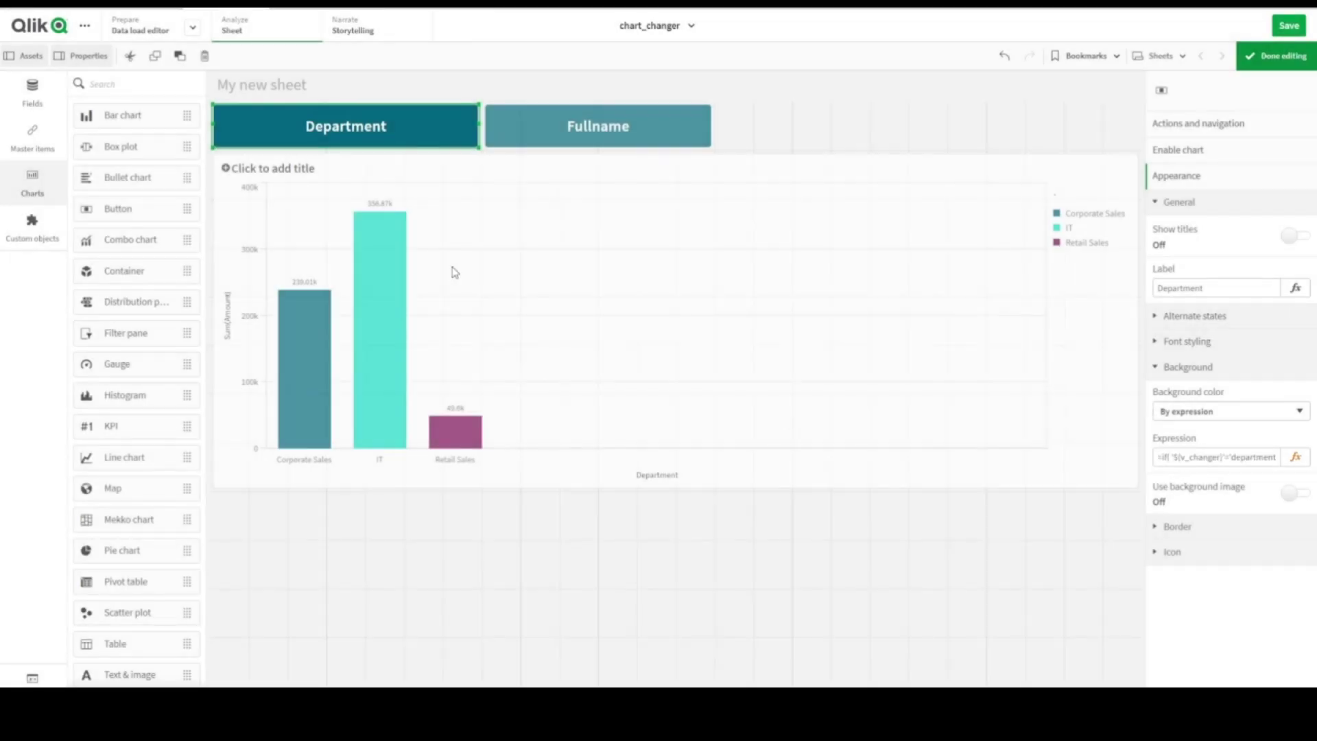
left_click(567, 133)
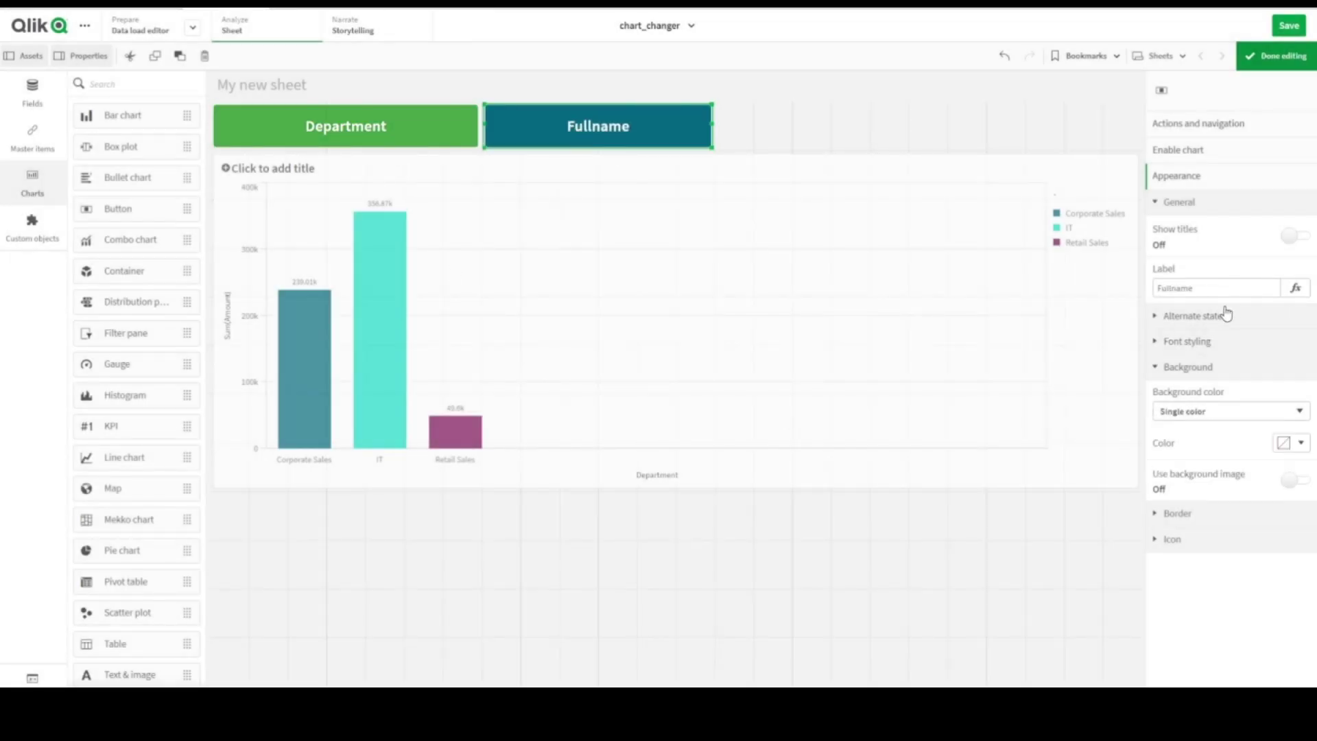
left_click(1256, 411)
left_click(1209, 439)
left_click(1295, 457)
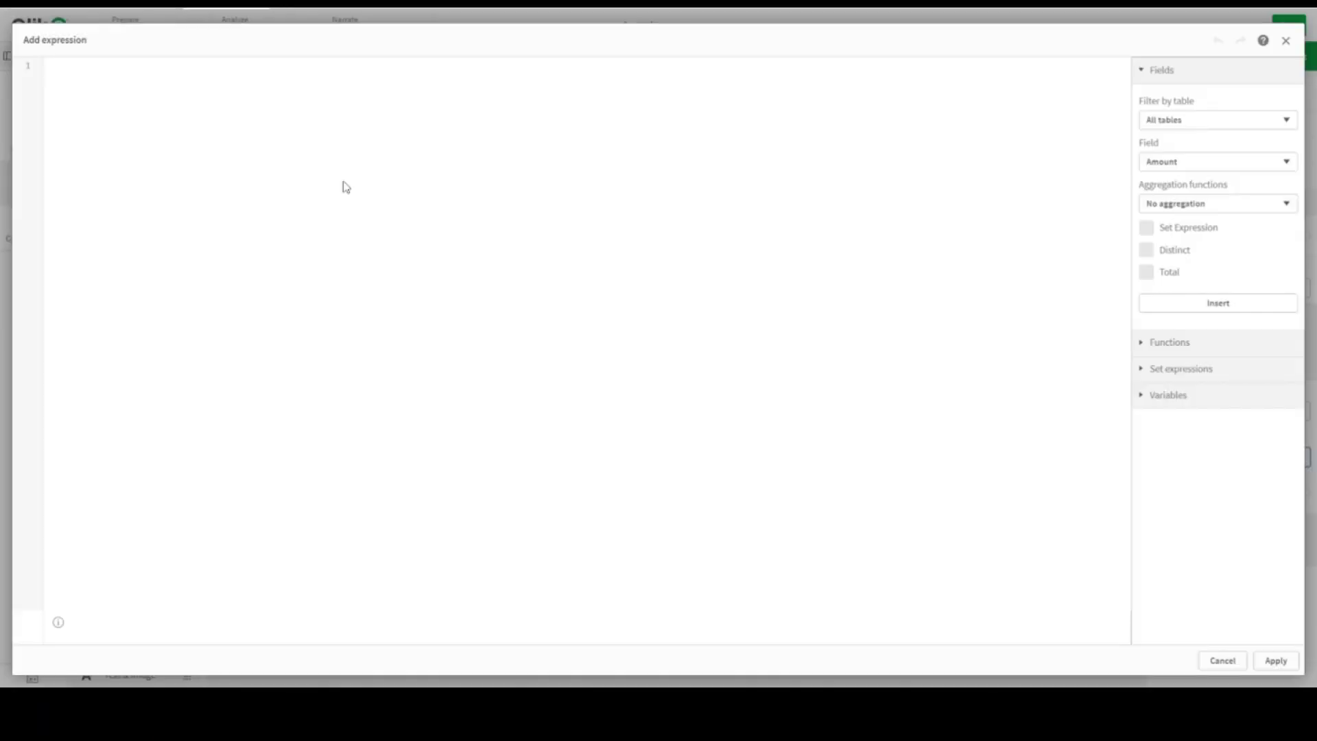
key("ctrl+v")
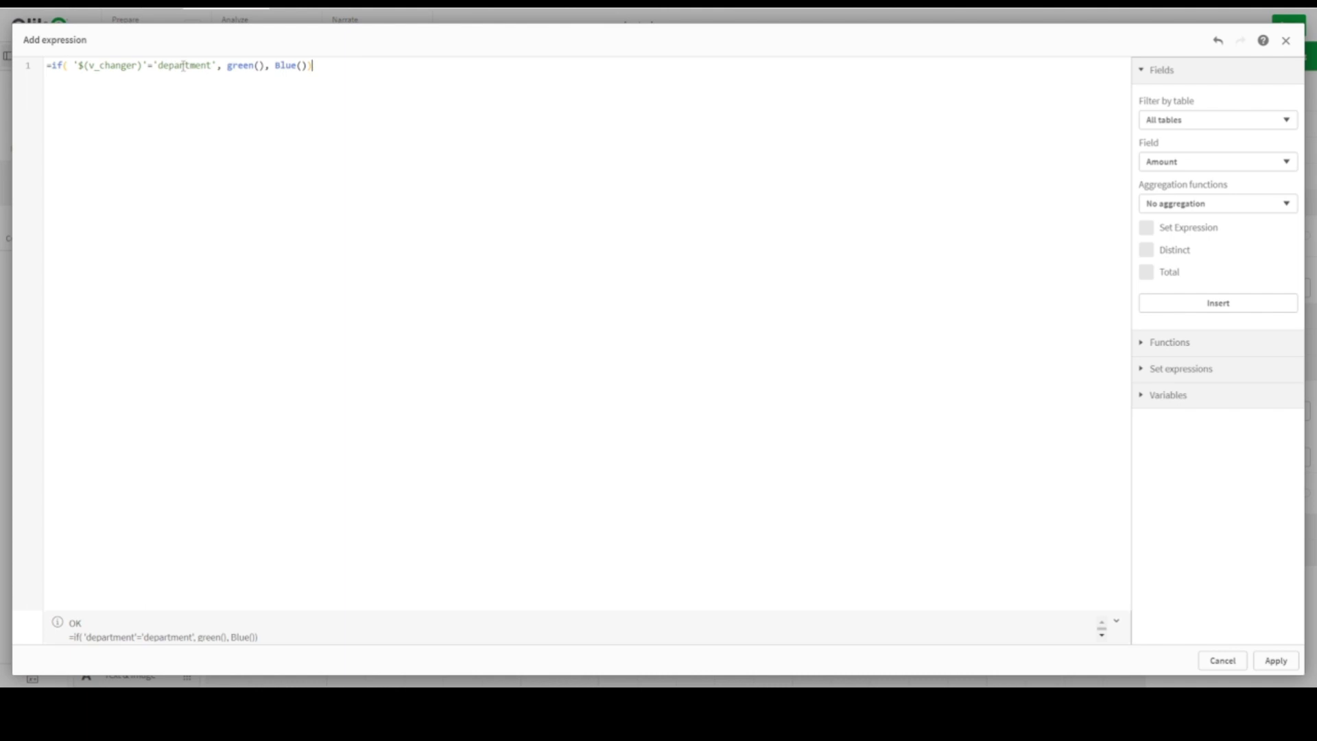
double_click(183, 66)
type("full")
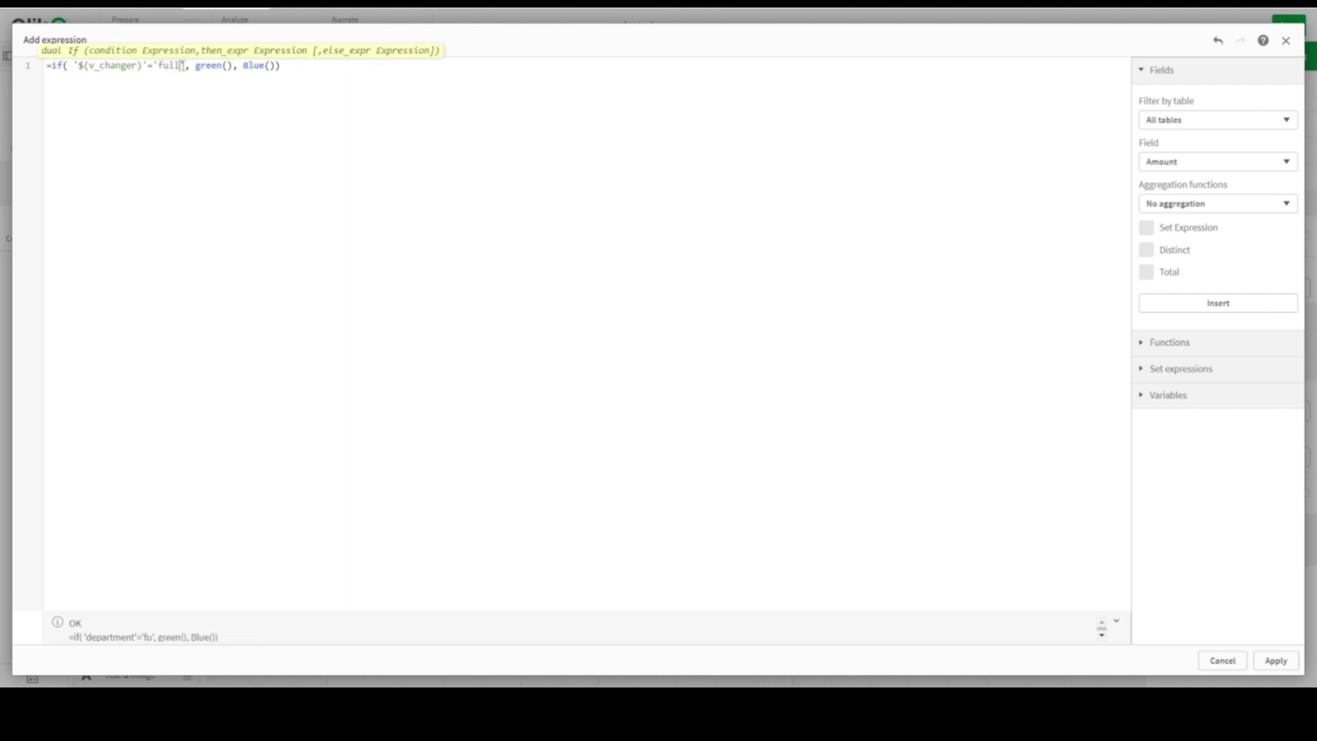
type("name")
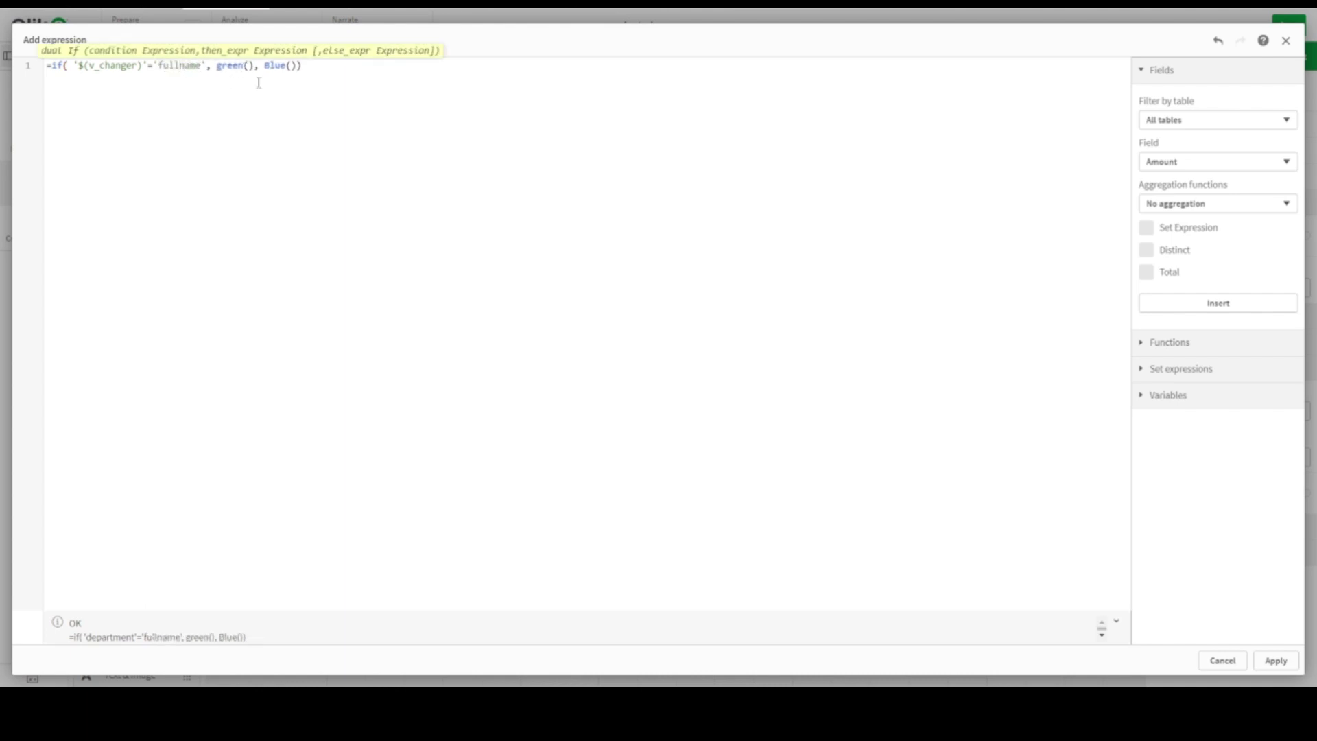
left_click(1276, 660)
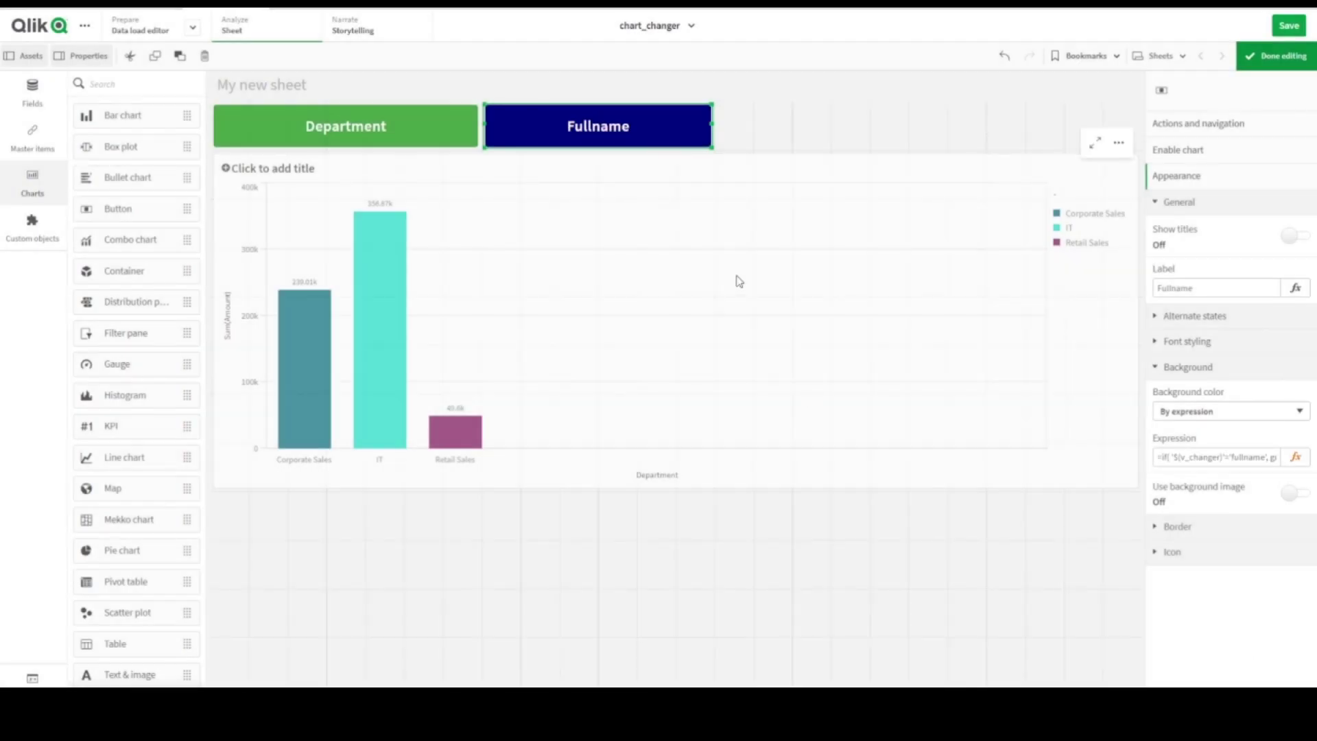
- Leave edit mode and toggle the Fullname and Department buttons alternately, ending on Fullname
left_click(1256, 62)
left_click(506, 140)
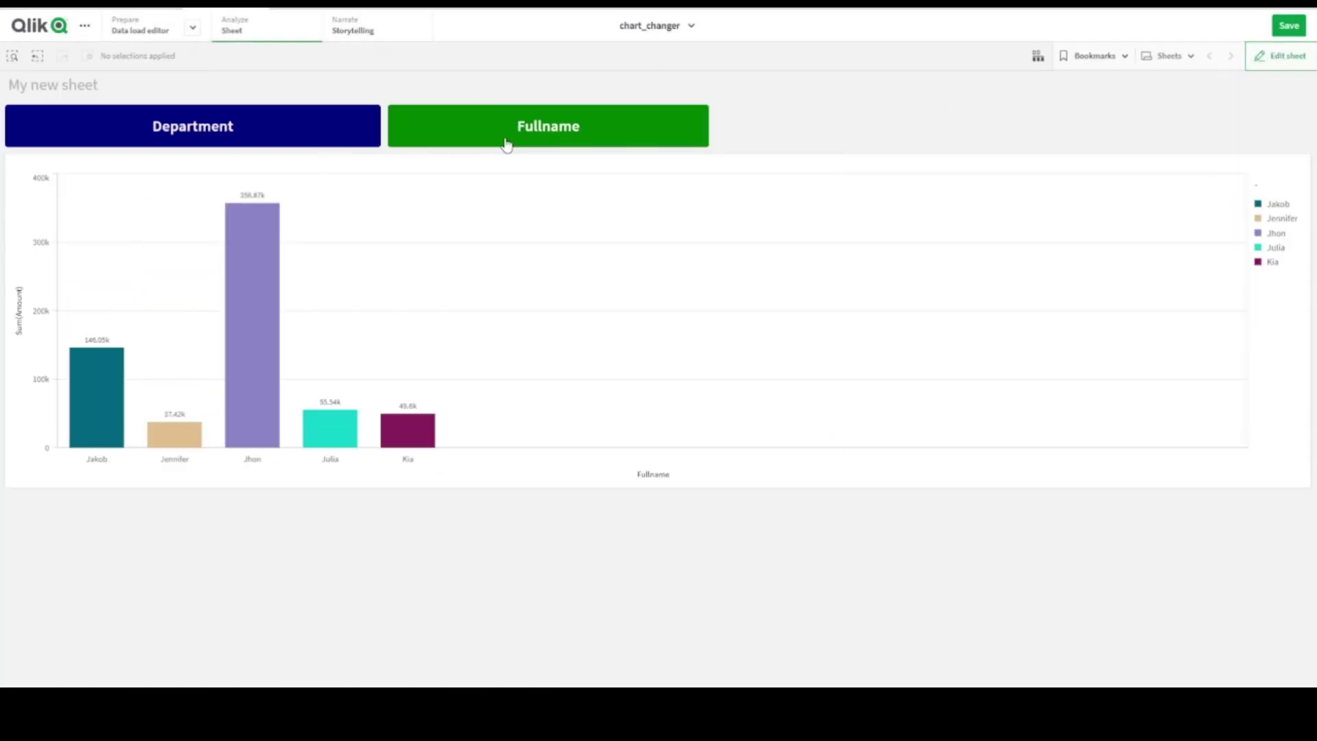
left_click(291, 131)
left_click(476, 130)
left_click(247, 135)
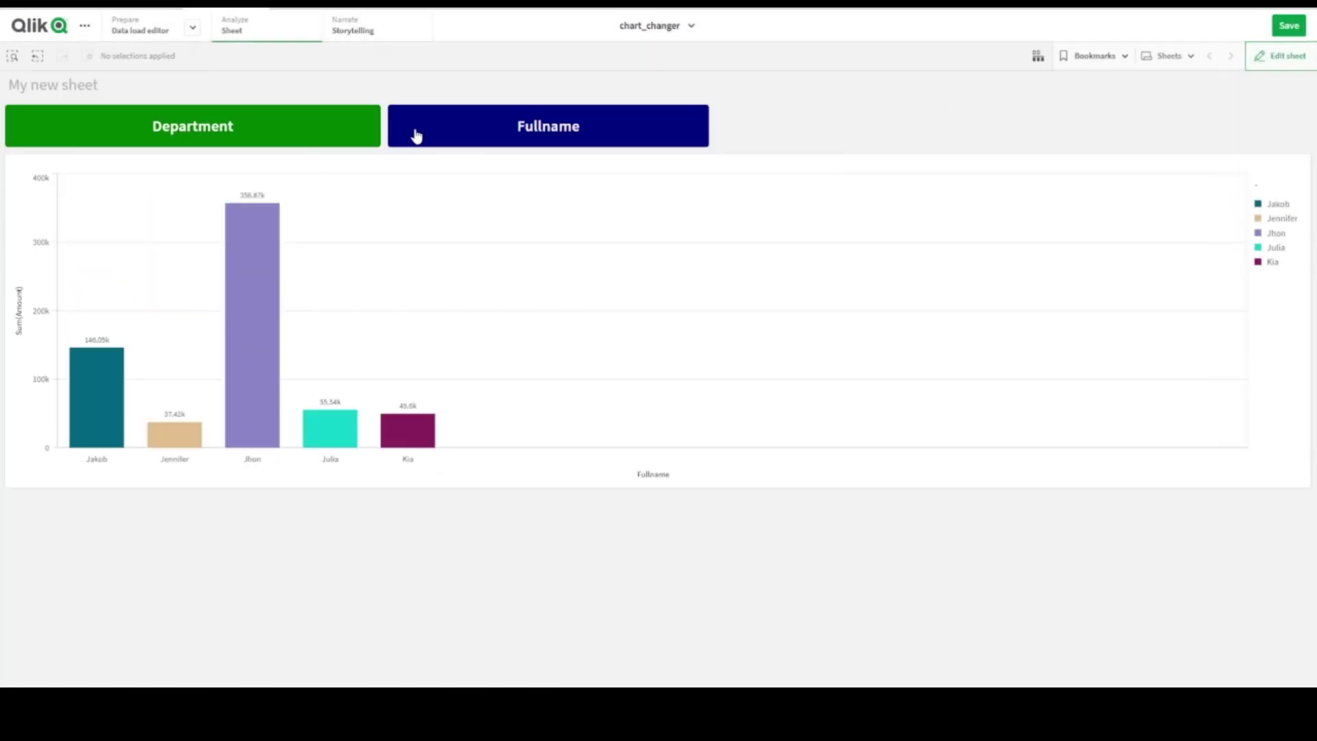
left_click(267, 135)
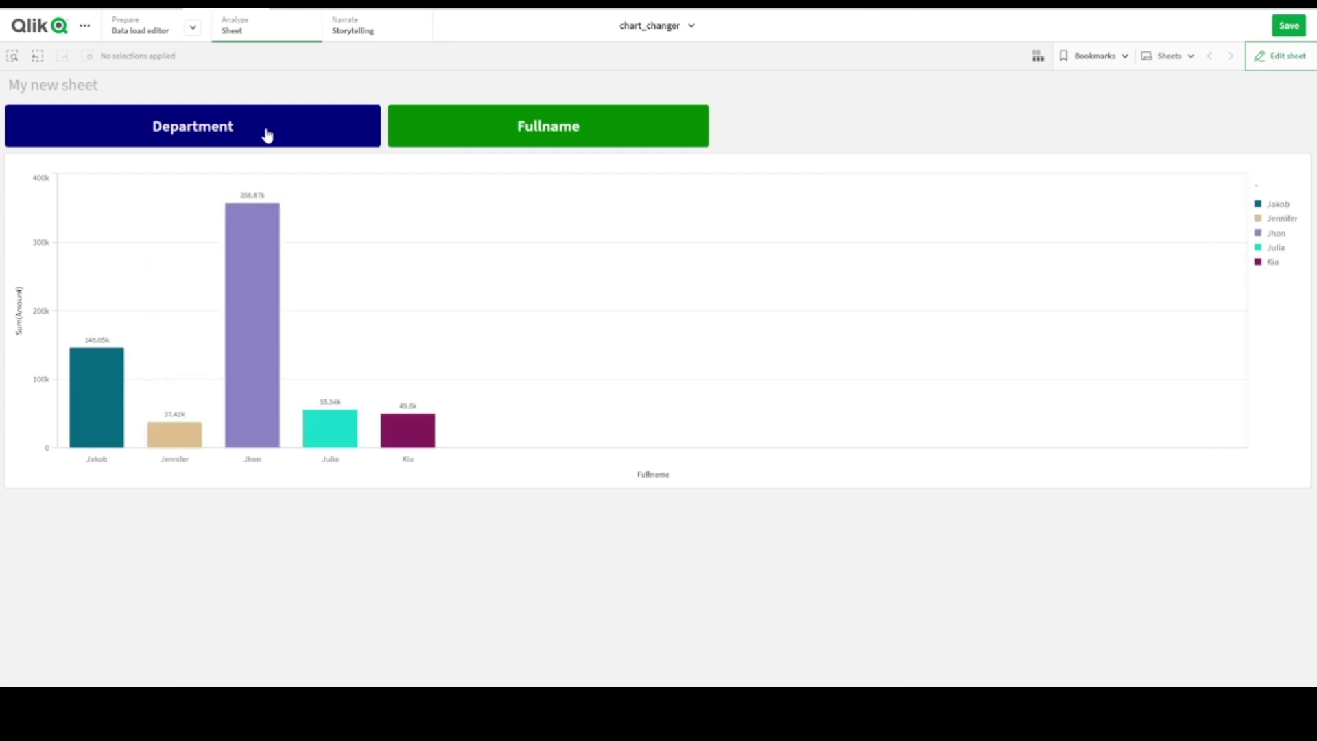